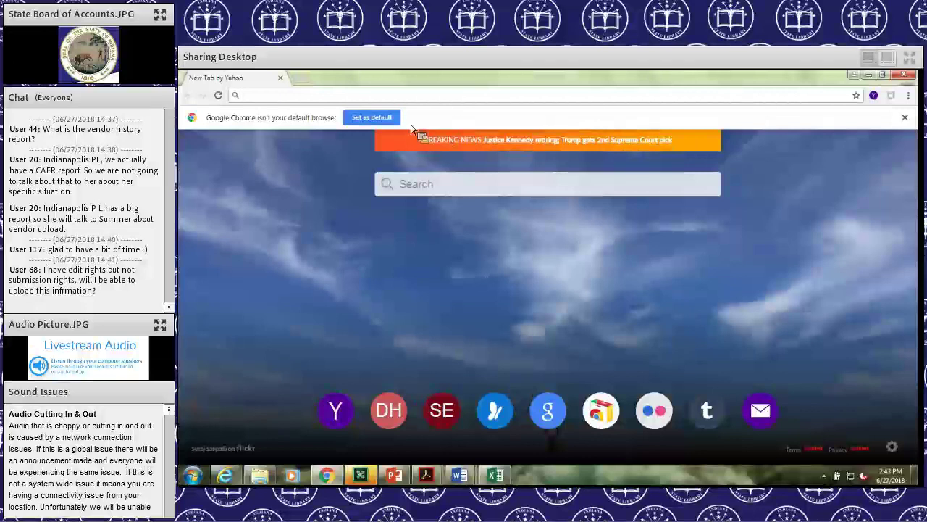
# Step: Search the web for "indiana gateway" and open the Indiana Gateway for Government Units site
pyautogui.write('in')
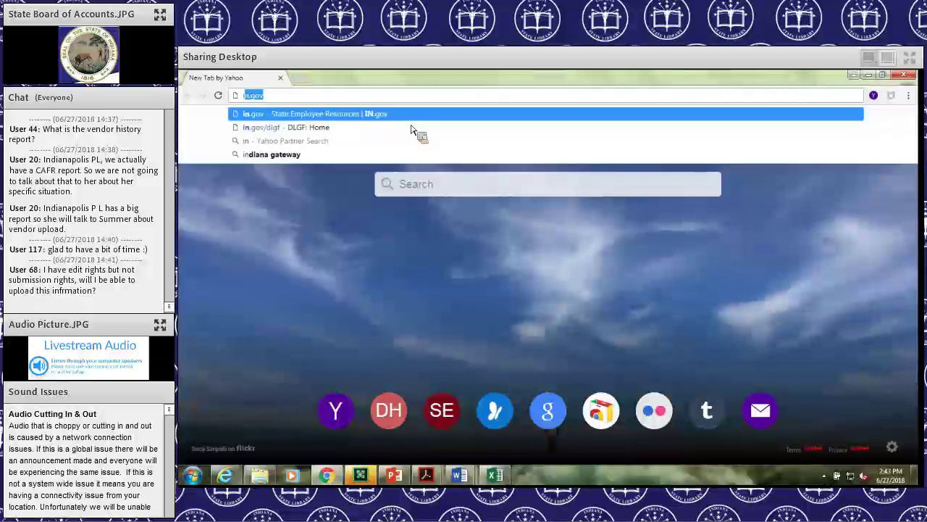
pyautogui.write('diana')
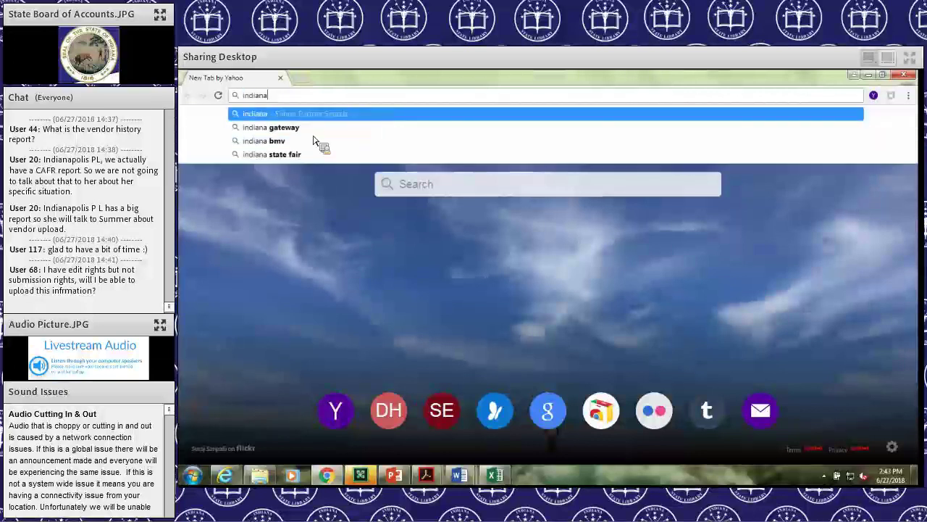
pyautogui.press('Down')
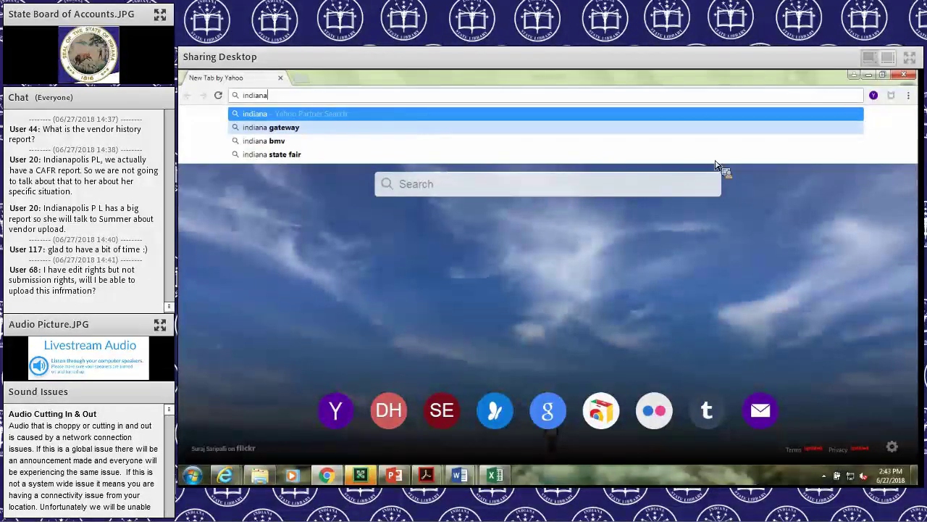
pyautogui.press('Return')
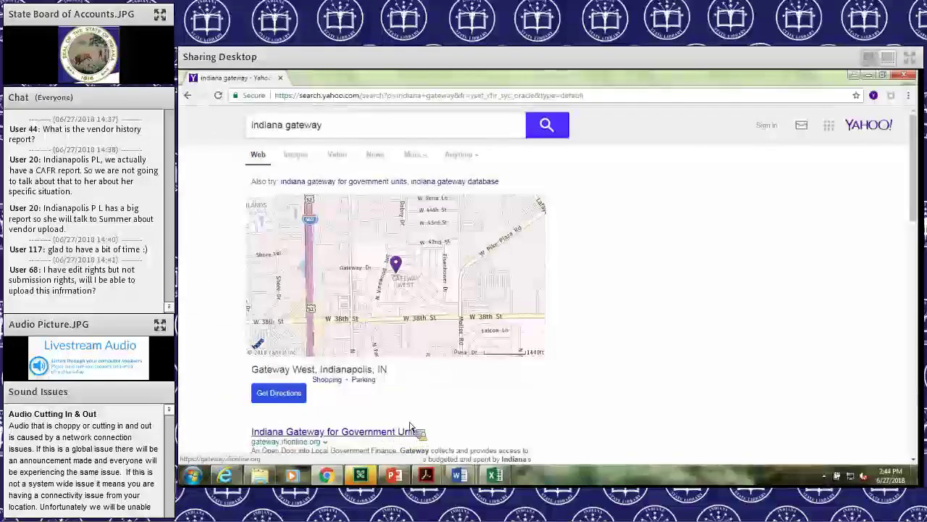
pyautogui.click(410, 430)
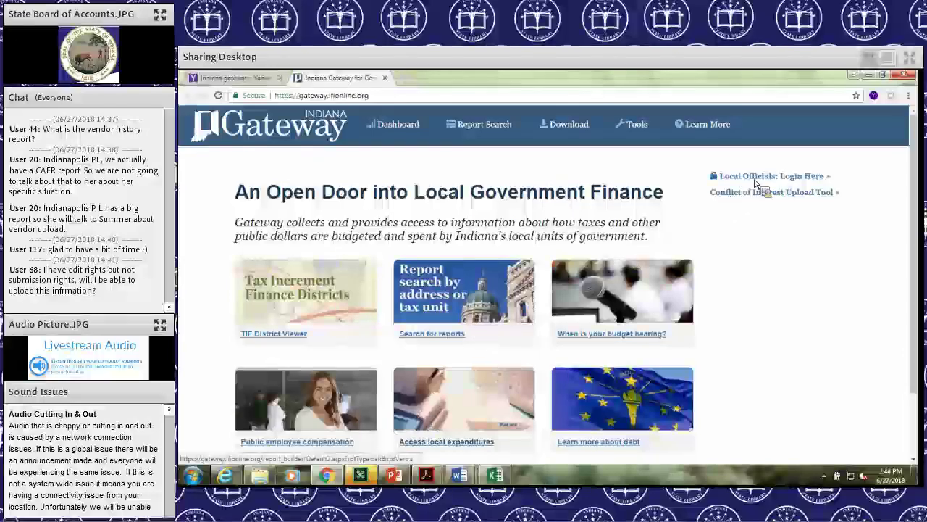
# Step: Log in to Gateway through the local officials' login with the saved user name and the account password
pyautogui.click(329, 310)
pyautogui.click(362, 313)
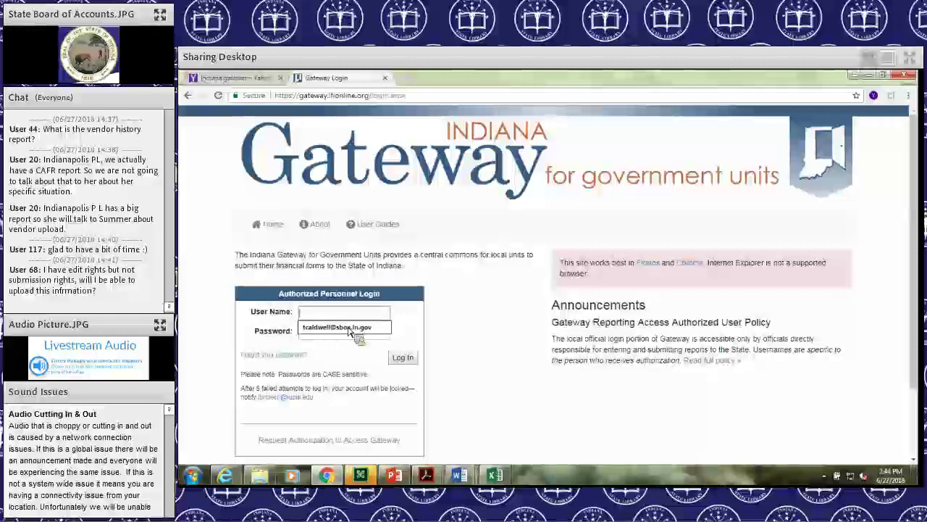
pyautogui.click(344, 332)
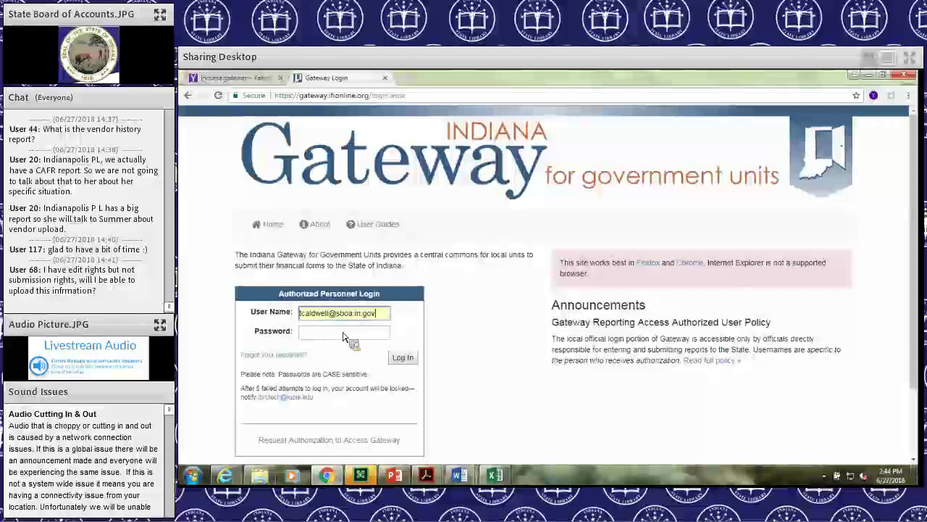
pyautogui.click(343, 333)
pyautogui.write('•••')
pyautogui.press('Return')
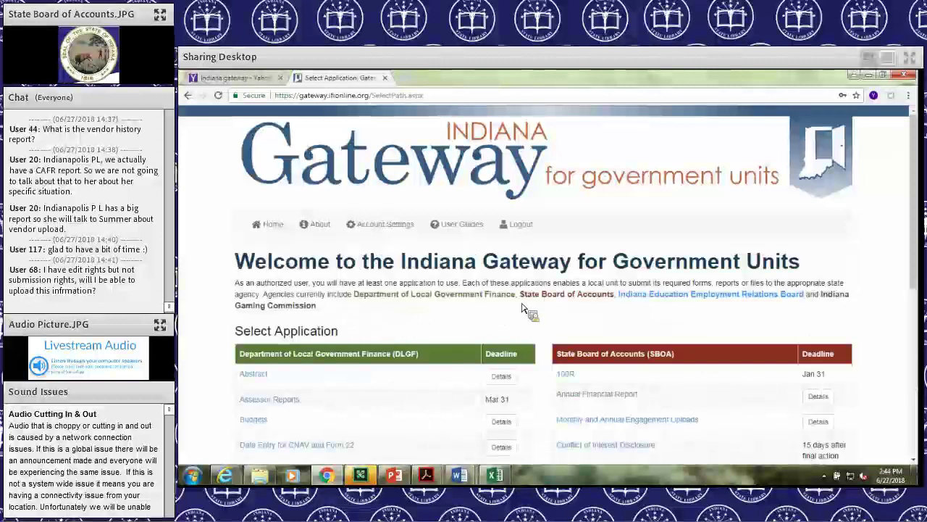
# Step: Open the State Board of Accounts user guide for Monthly and Annual Engagement Uploads from the User Guides page
pyautogui.scroll(-1, 522, 308)
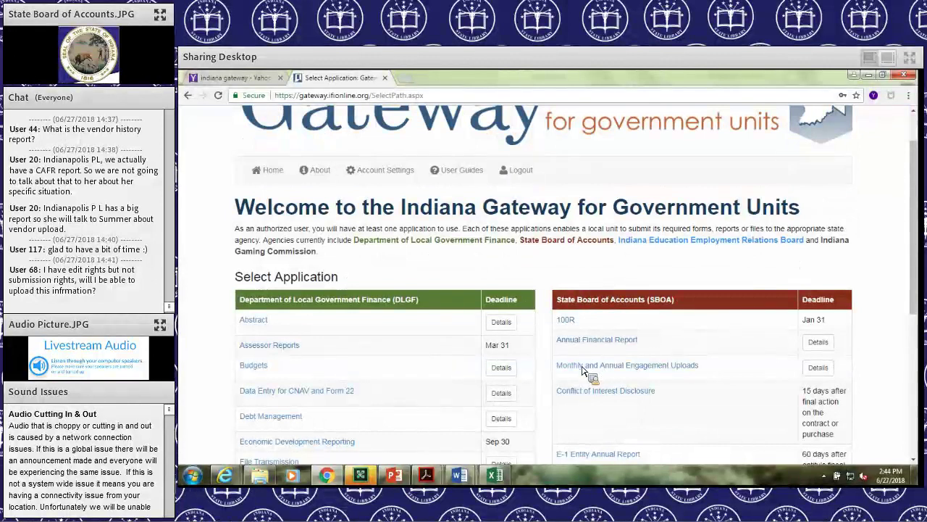
pyautogui.click(671, 369)
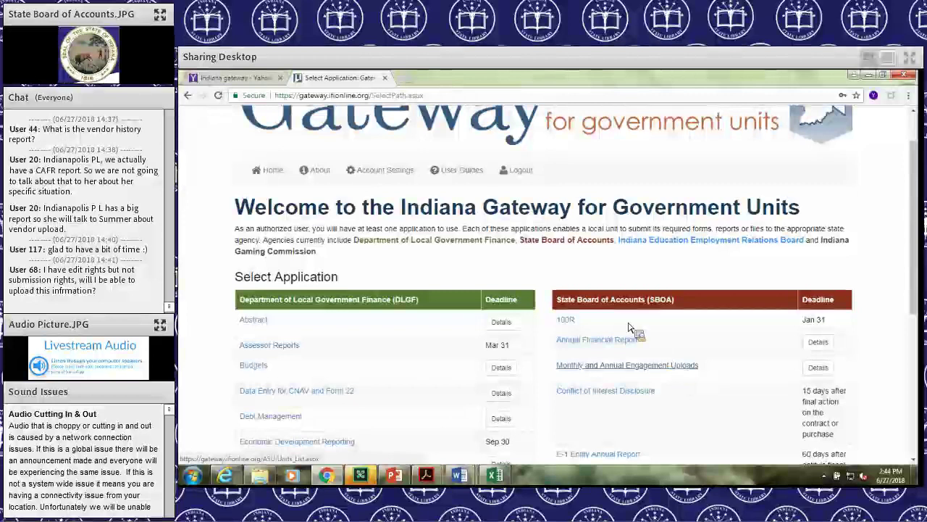
pyautogui.click(465, 176)
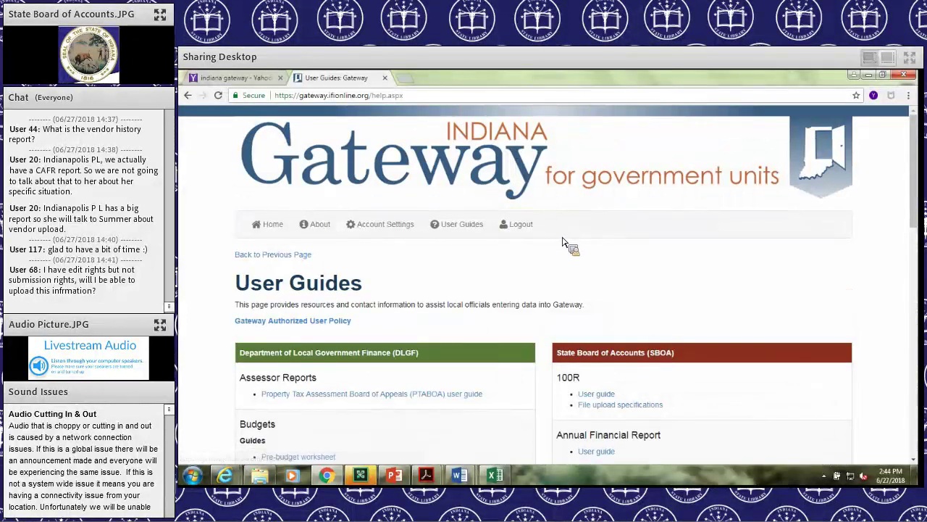
pyautogui.scroll(-3, 613, 349)
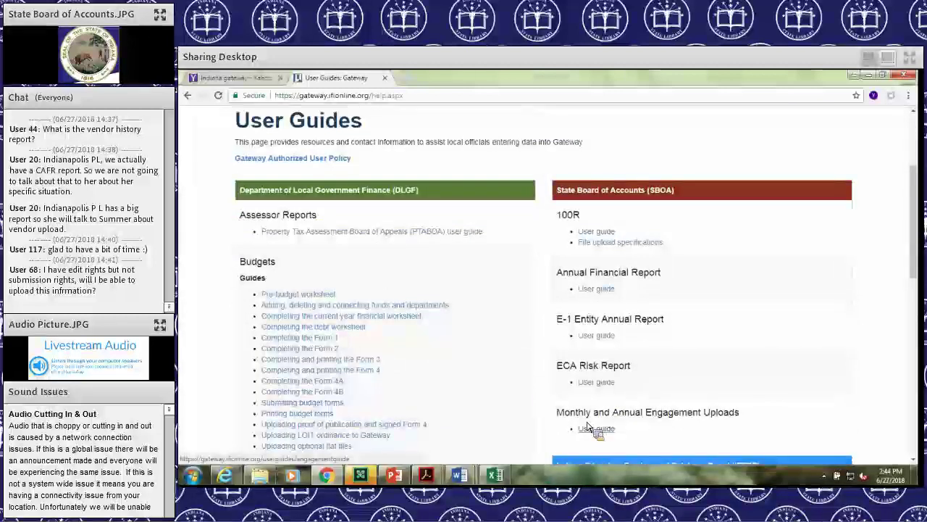
pyautogui.click(590, 428)
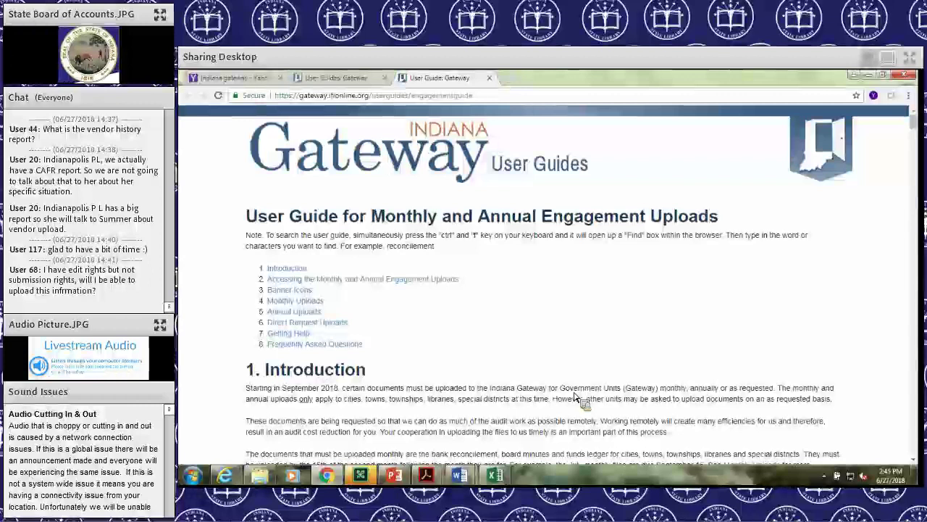
# Step: Skim the engagement uploads guide from the introduction through selecting a unit and year, and go to its Frequently Asked Questions section
pyautogui.scroll(-1, 576, 397)
pyautogui.scroll(-4, 576, 397)
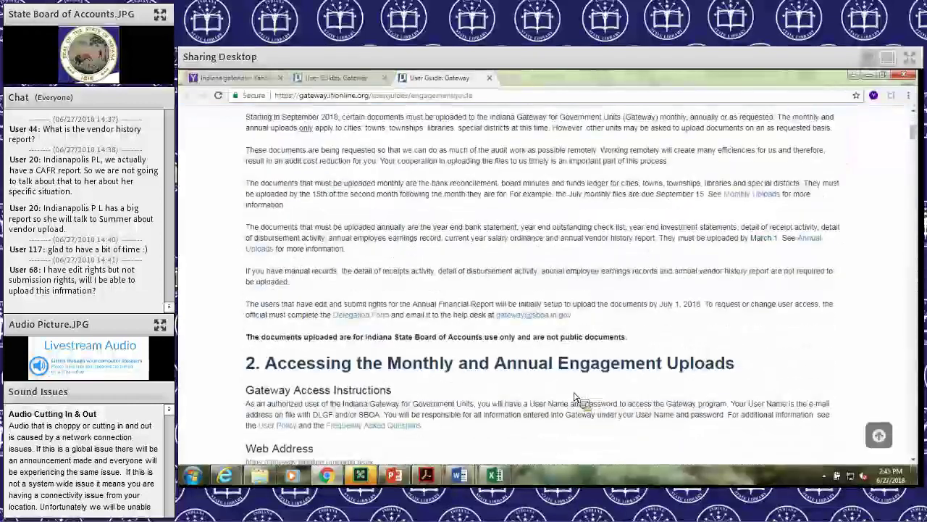
pyautogui.scroll(-5, 576, 397)
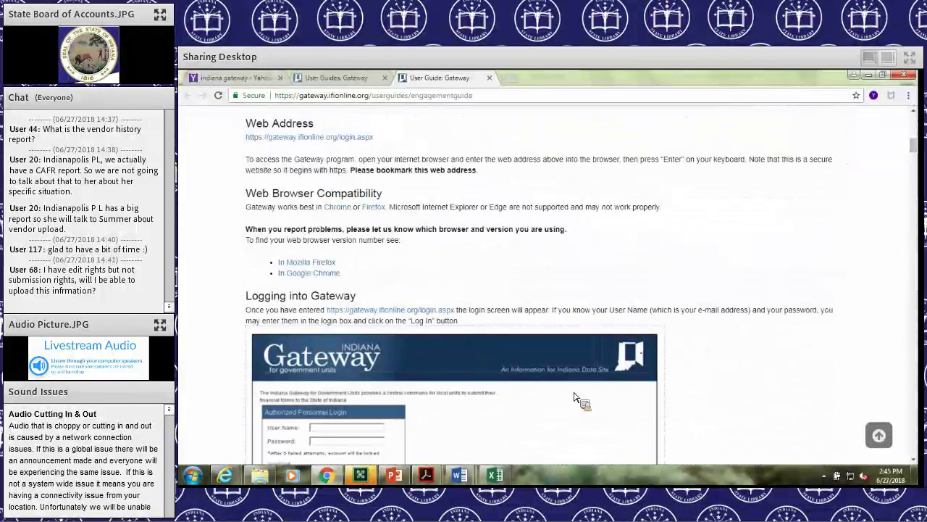
pyautogui.scroll(-2, 576, 397)
pyautogui.scroll(-4, 576, 397)
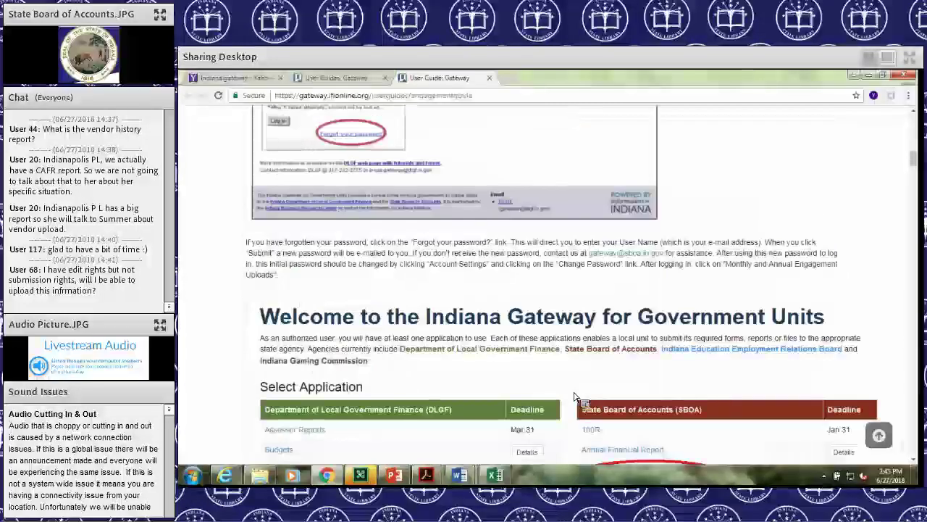
pyautogui.scroll(-1, 674, 384)
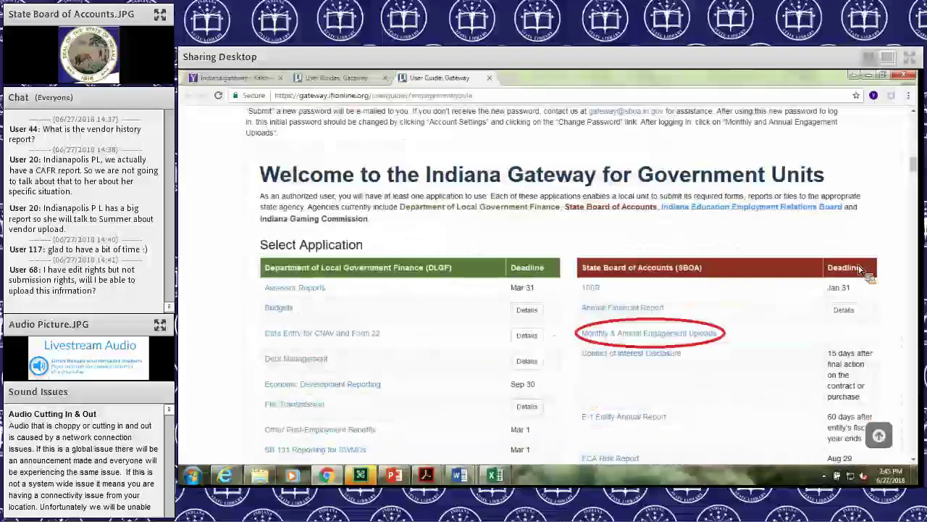
pyautogui.scroll(-5, 865, 268)
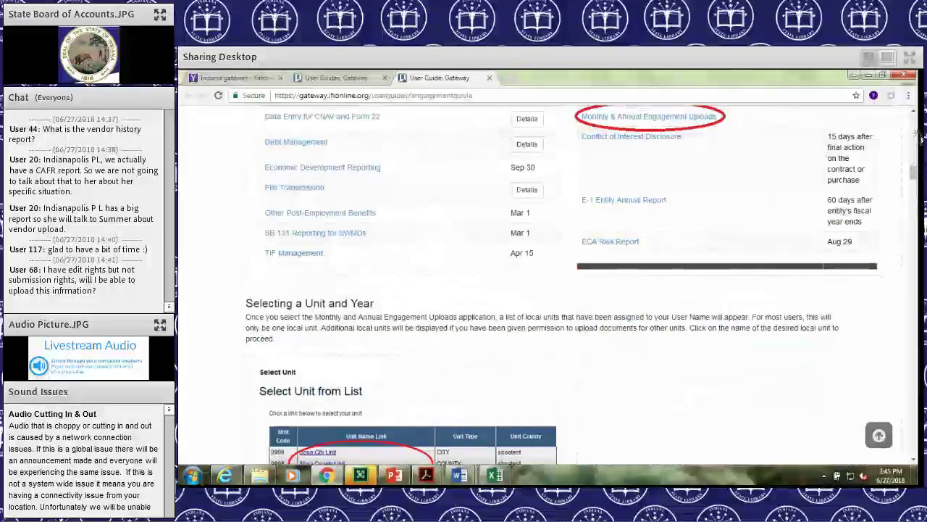
pyautogui.scroll(15, 558, 314)
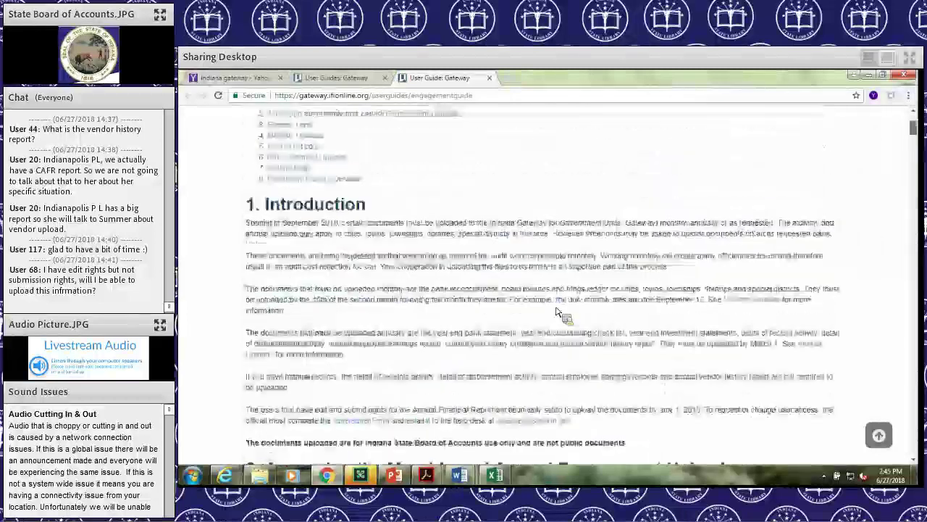
pyautogui.scroll(3, 551, 312)
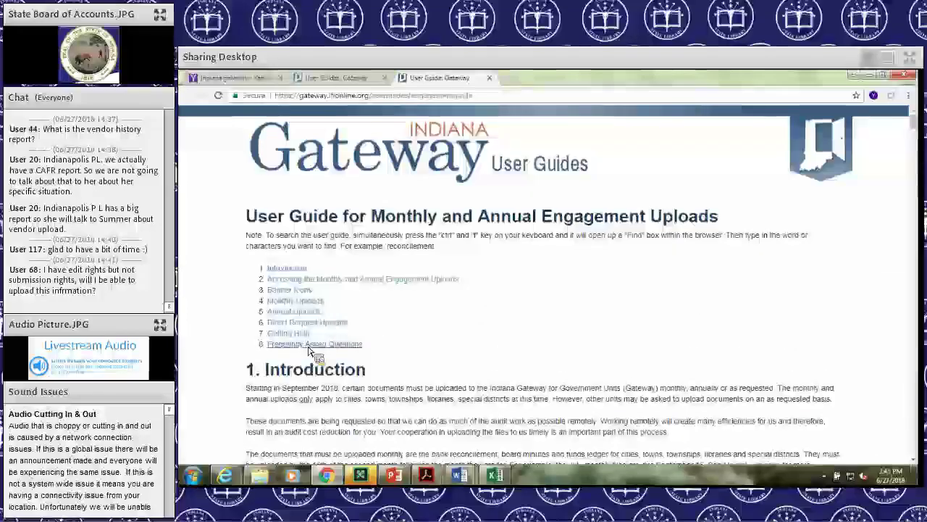
pyautogui.click(312, 344)
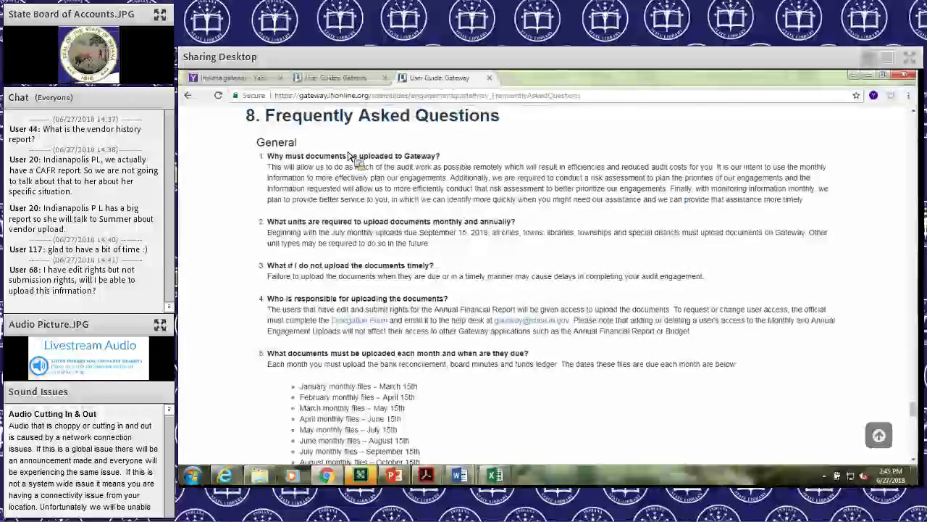
# Step: Close the User Guides page and the engagement uploads guide, returning to the search results
pyautogui.click(350, 82)
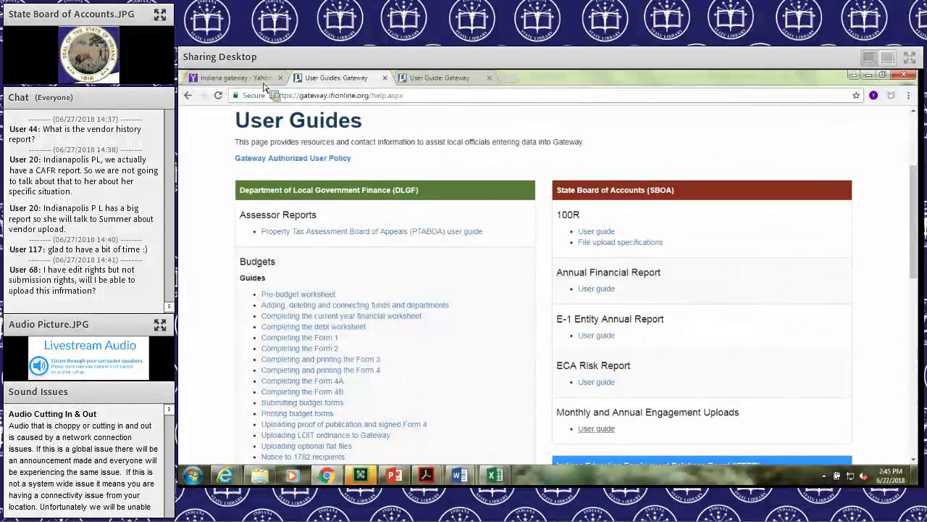
pyautogui.click(384, 78)
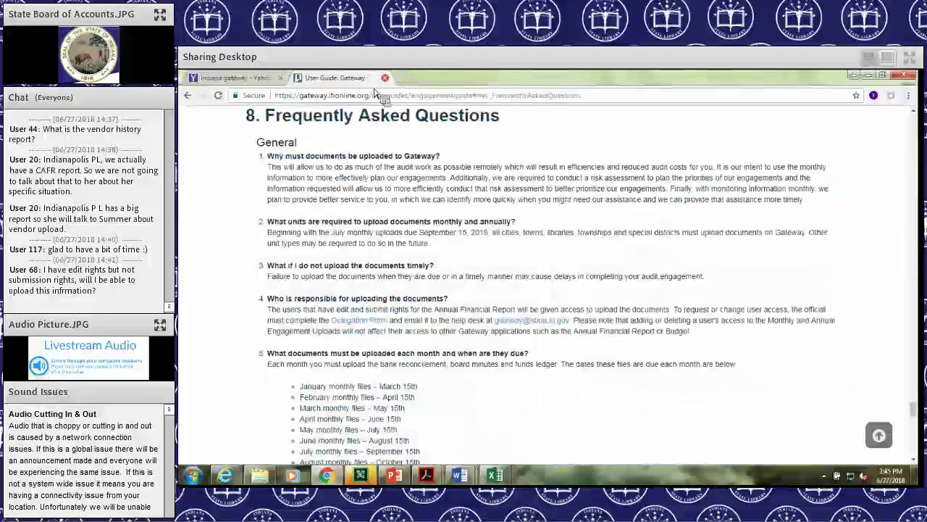
pyautogui.hotkey('ctrl', 'w')
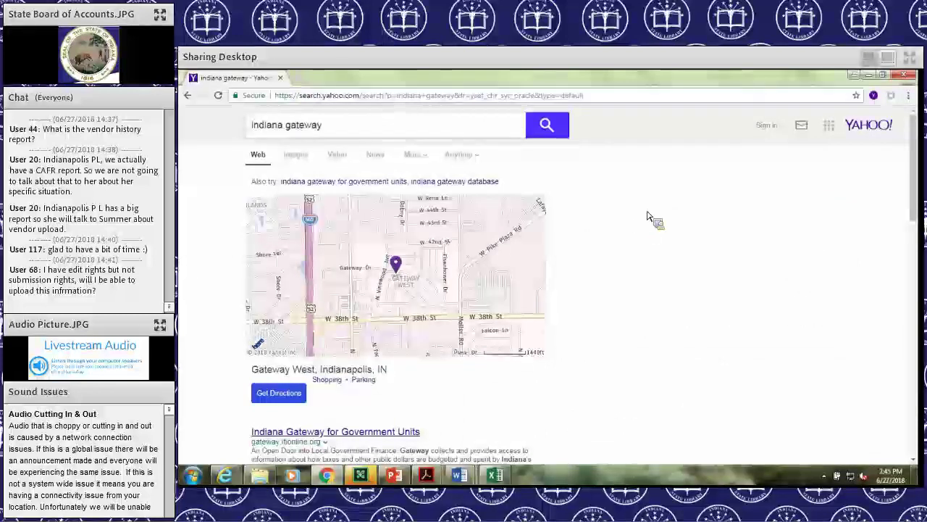
# Step: Reopen Gateway's application list and open Monthly and Annual Engagement Uploads for the Sboa Library Unit, year 2018
pyautogui.click(744, 181)
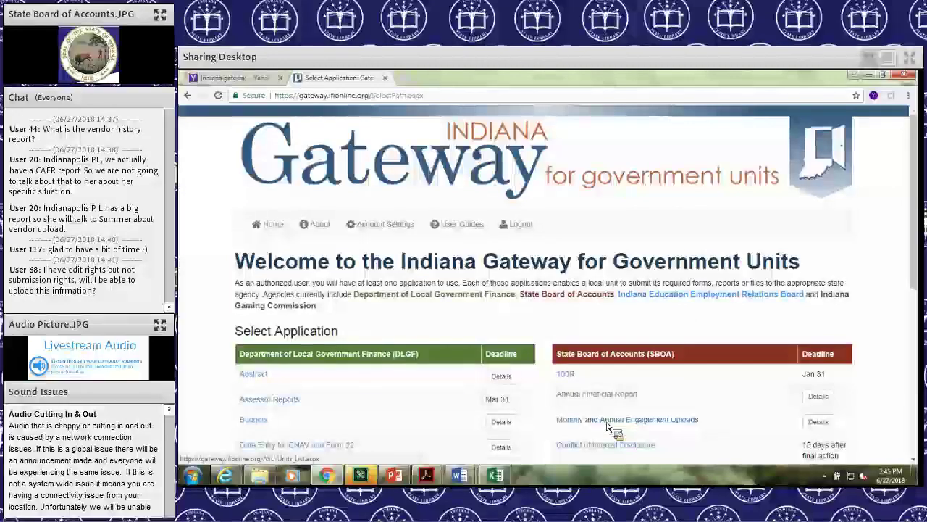
pyautogui.click(607, 425)
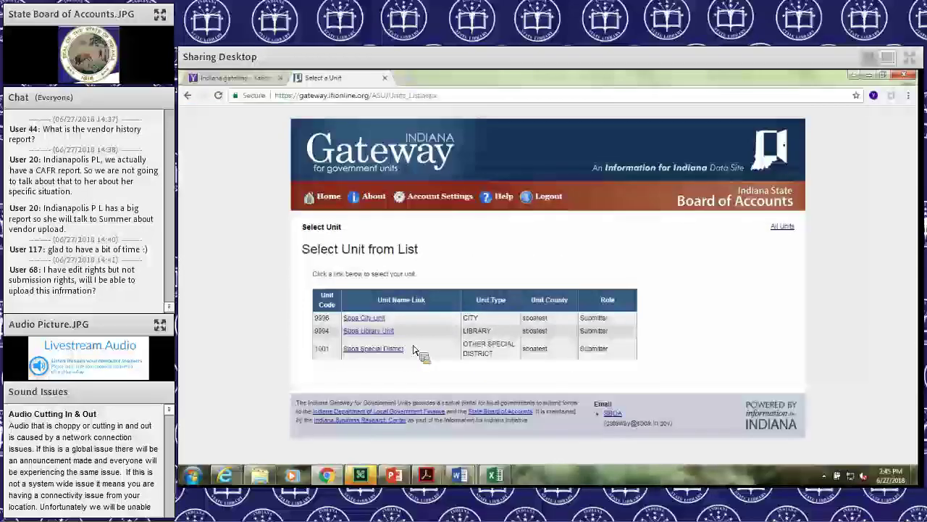
pyautogui.click(366, 332)
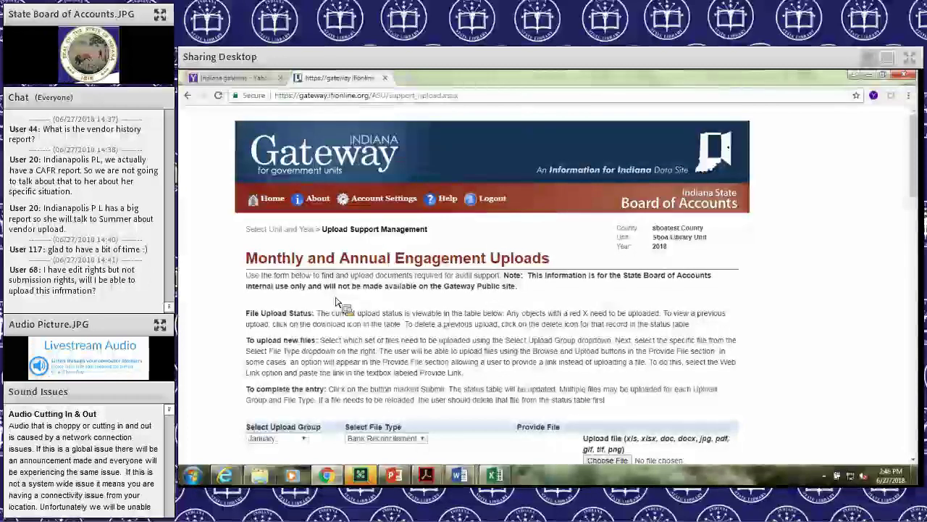
# Step: Set the upload group to July on the engagement uploads form
pyautogui.scroll(-1, 336, 305)
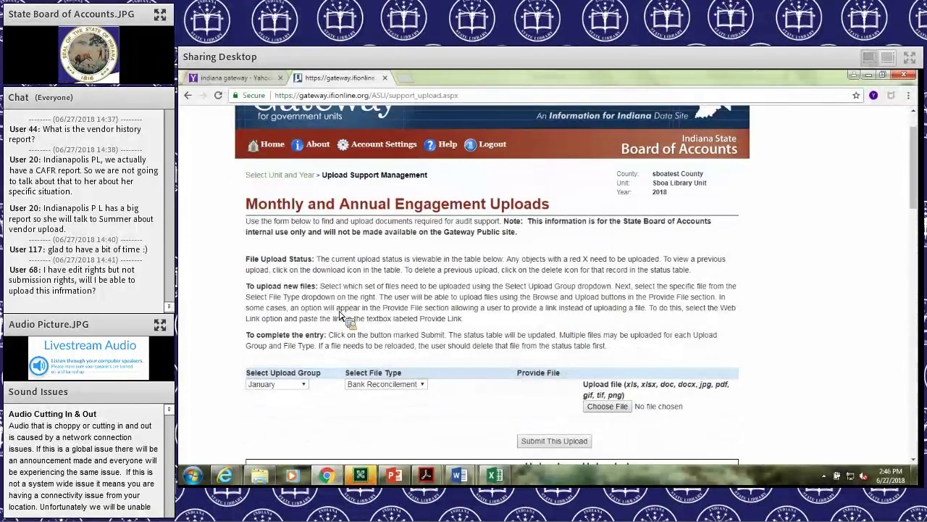
pyautogui.click(304, 384)
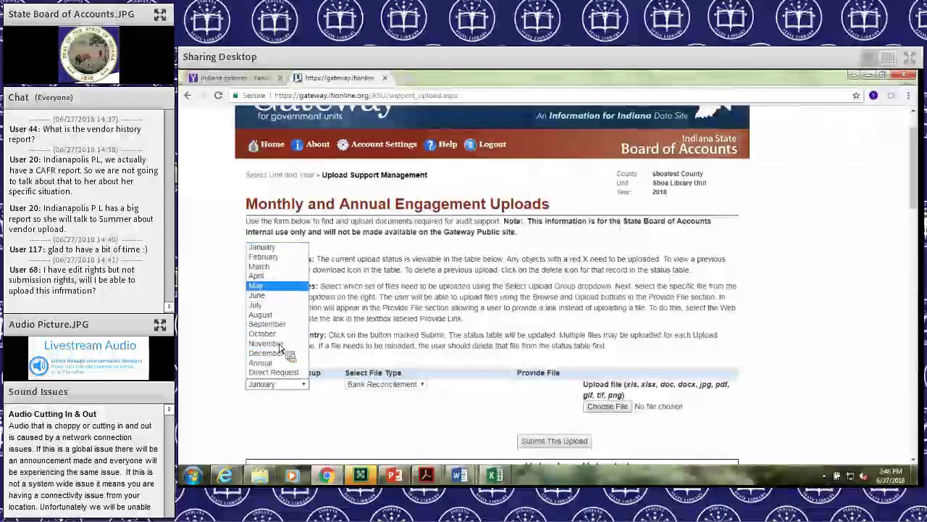
pyautogui.click(274, 305)
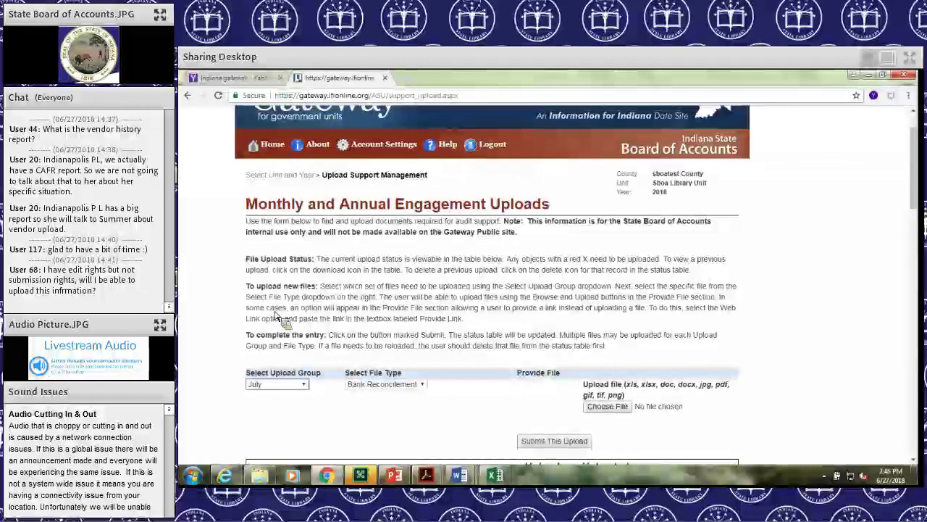
# Step: Check the 2018 required uploads table and set the file type to Board minutes for the July group
pyautogui.click(424, 388)
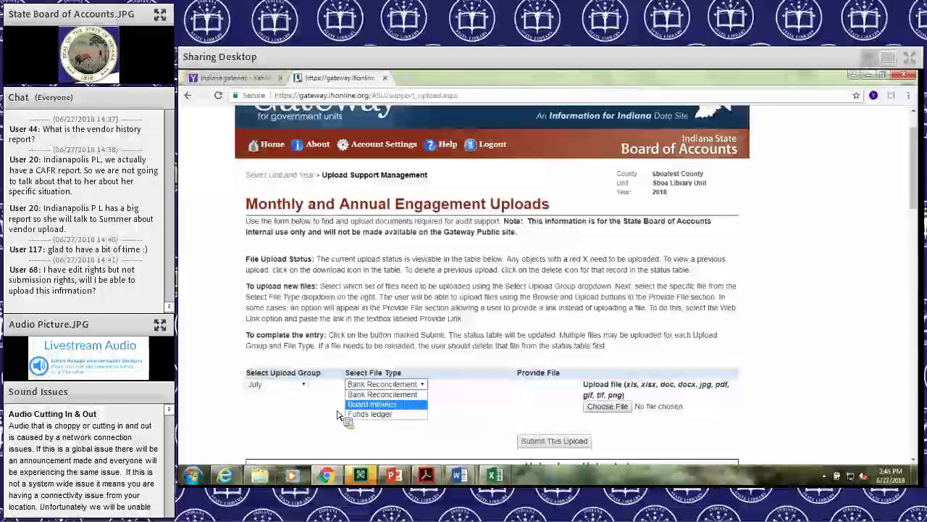
pyautogui.scroll(-5, 337, 415)
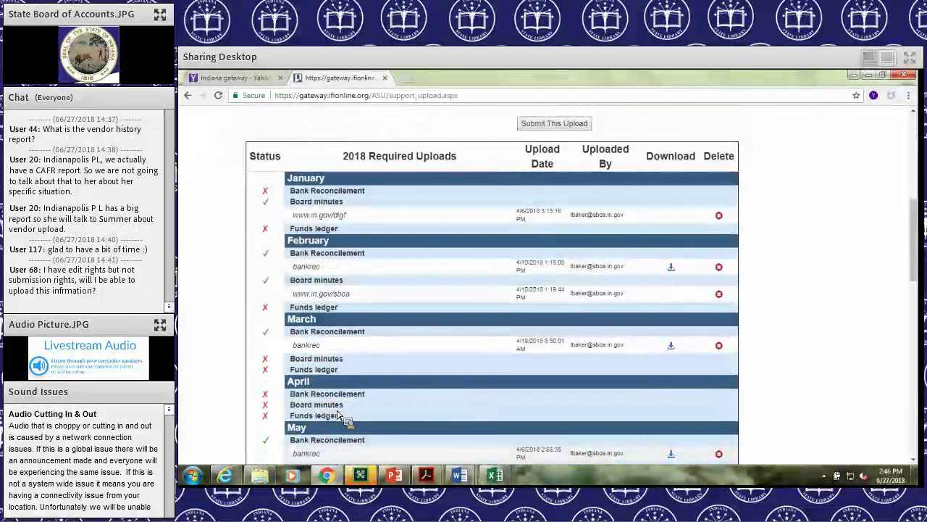
pyautogui.scroll(-3, 338, 415)
pyautogui.scroll(-2, 337, 414)
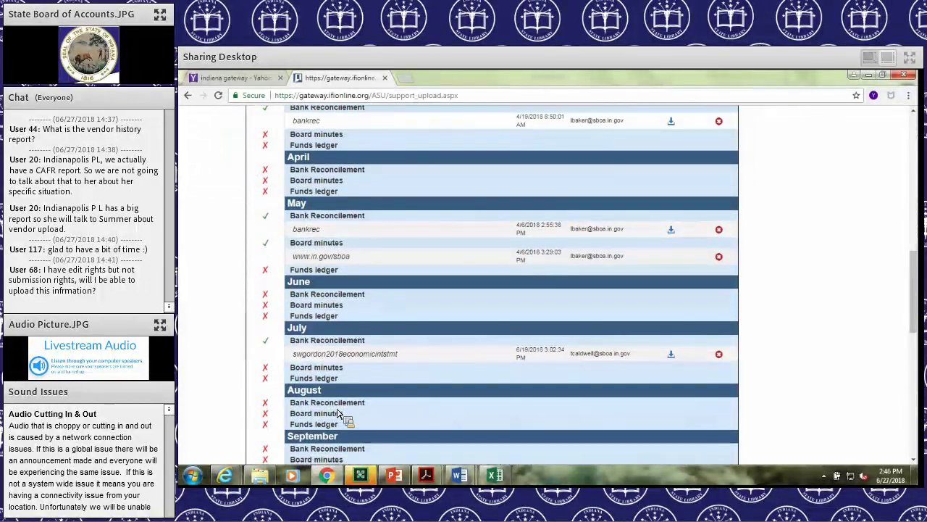
pyautogui.scroll(10, 400, 367)
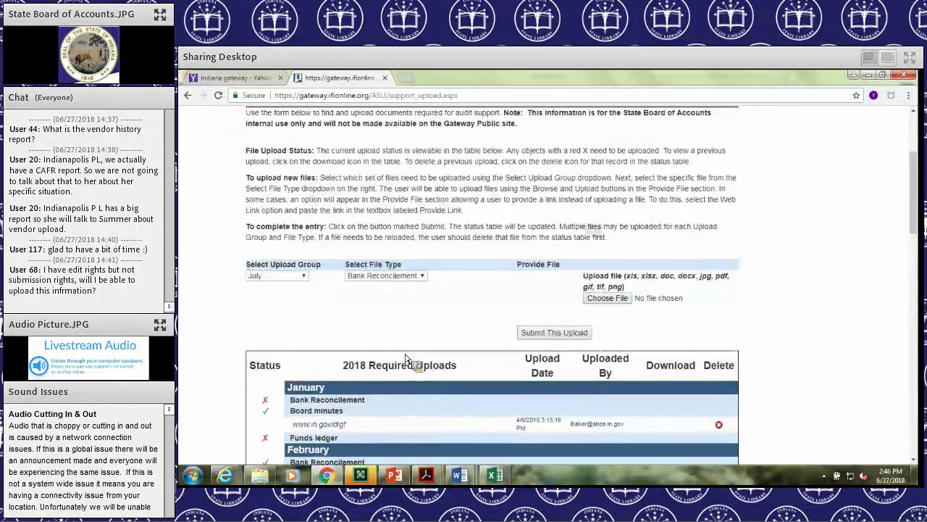
pyautogui.scroll(2, 405, 360)
pyautogui.click(391, 330)
pyautogui.click(409, 354)
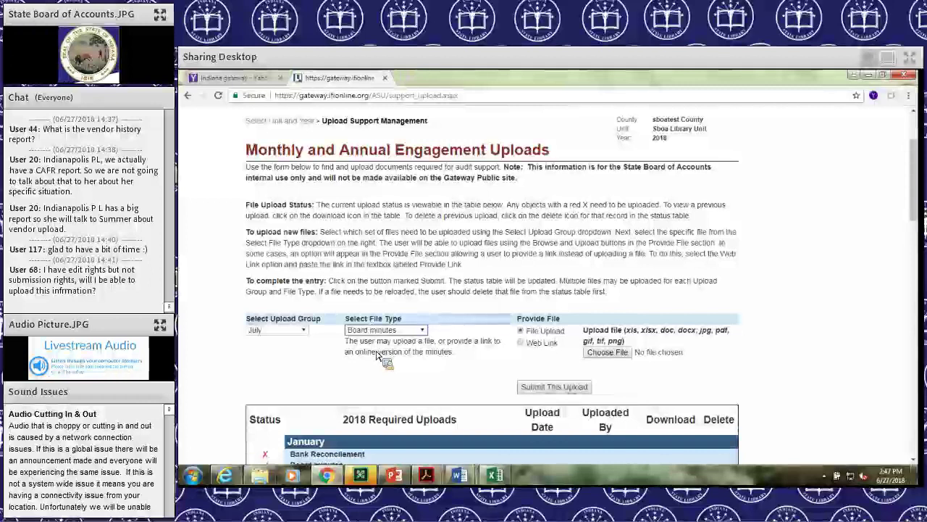
# Step: Compare the web link and file upload options for Board minutes, and those for Bank Reconcilement and Funds ledger, returning to Board minutes
pyautogui.click(521, 345)
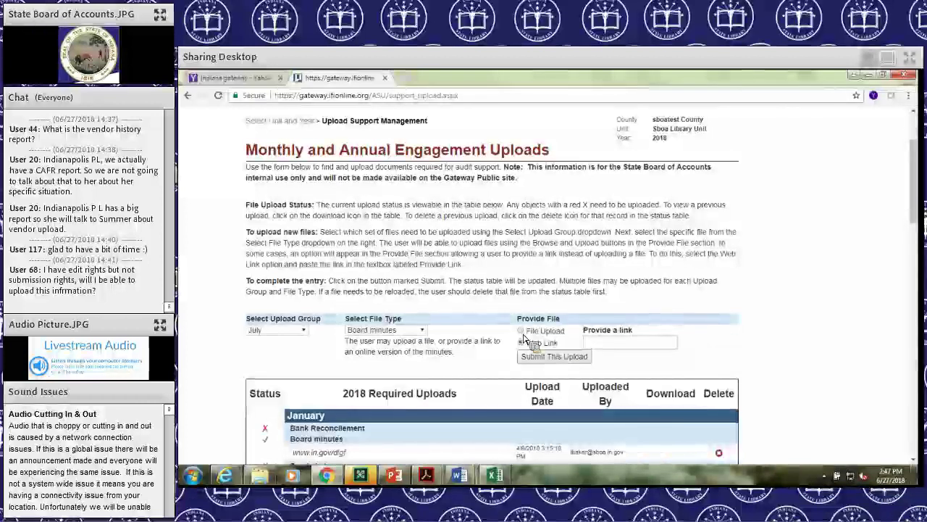
pyautogui.click(521, 331)
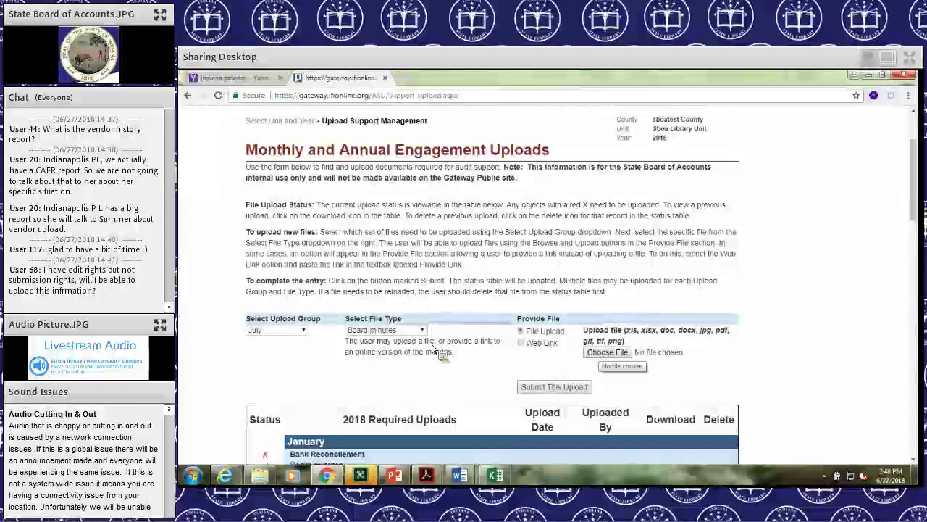
pyautogui.click(419, 330)
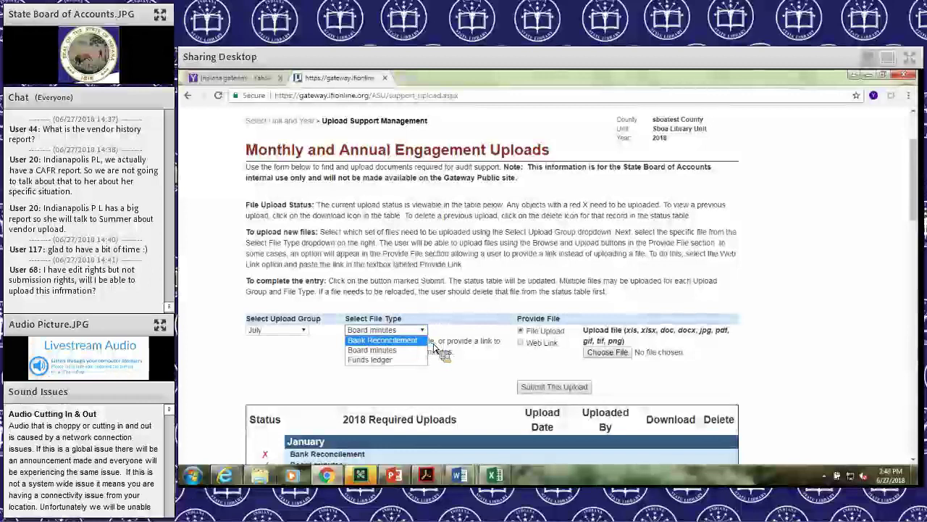
pyautogui.click(423, 340)
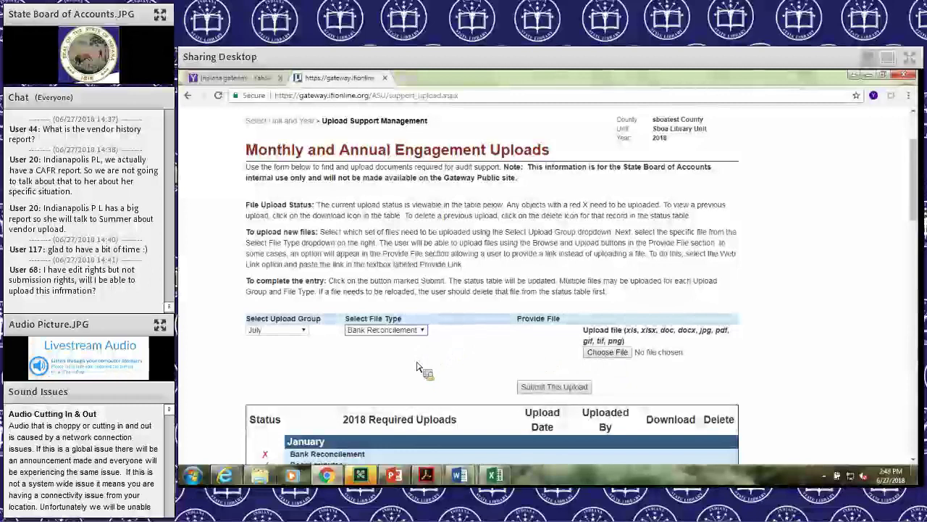
pyautogui.hotkey('alt', 'Down')
pyautogui.press('Down')
pyautogui.press('Return')
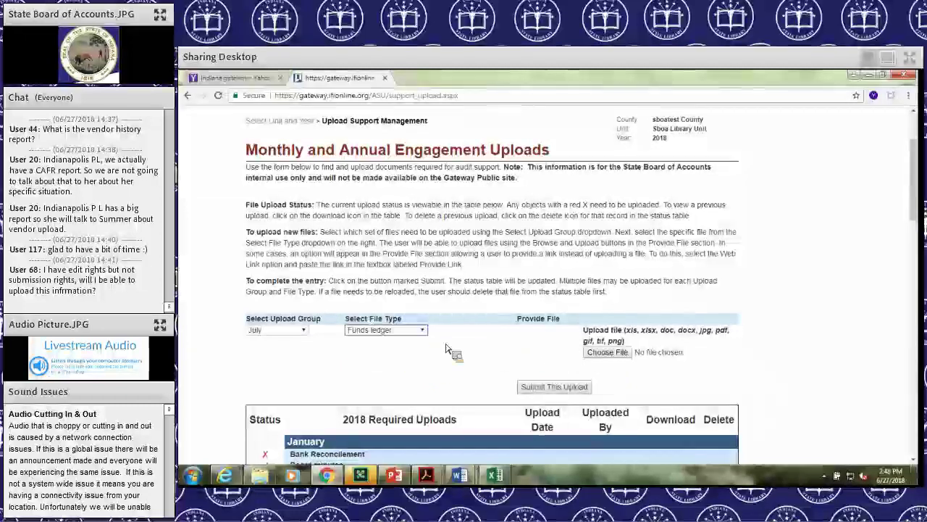
pyautogui.hotkey('alt', 'Down')
pyautogui.press('Up')
pyautogui.press('Down')
pyautogui.press('Return')
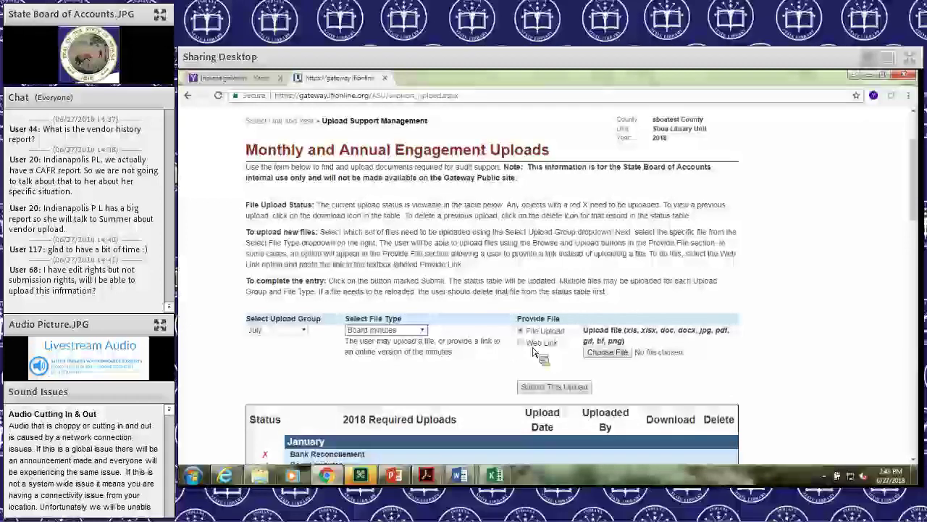
# Step: Browse the 2018 June Library Workshop folder and its Contract Upload subfolder on the PKBACK# 001 (F:) drive for a file to upload
pyautogui.click(598, 354)
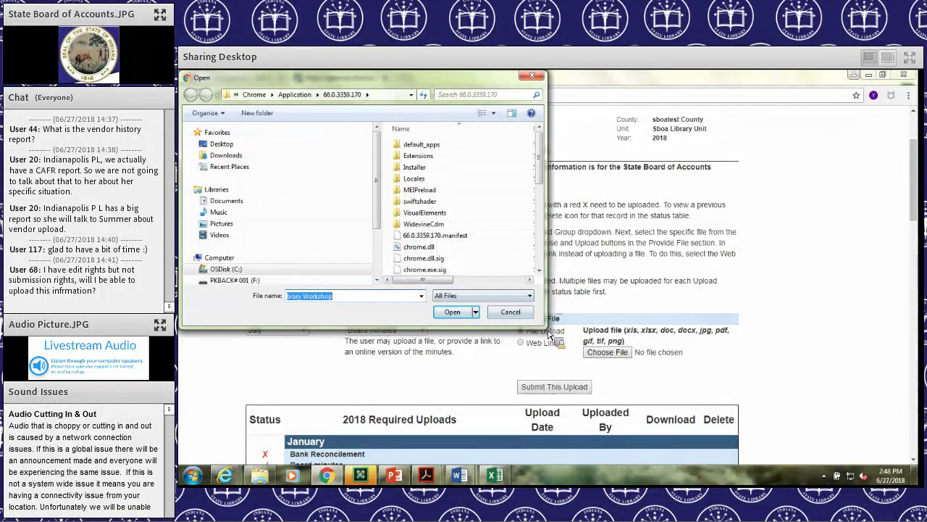
pyautogui.moveTo(545, 327); pyautogui.dragTo(762, 395)
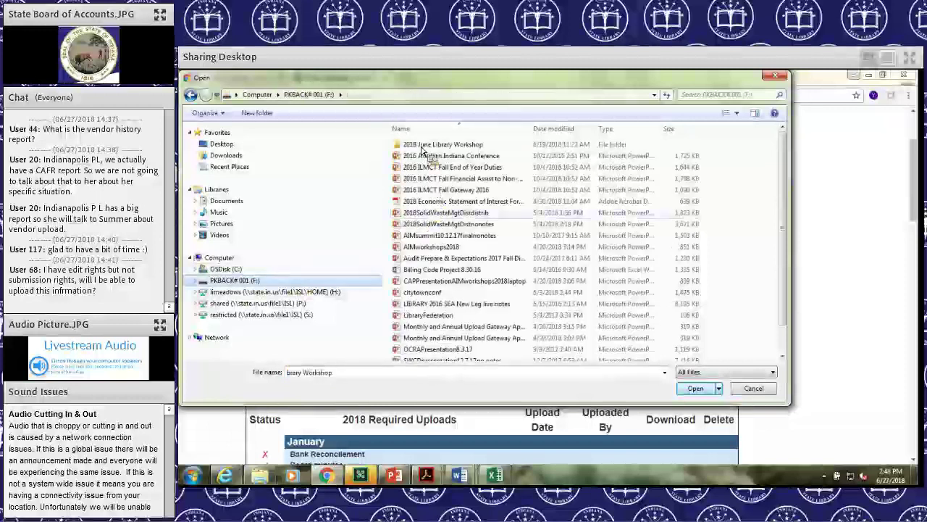
pyautogui.click(423, 149)
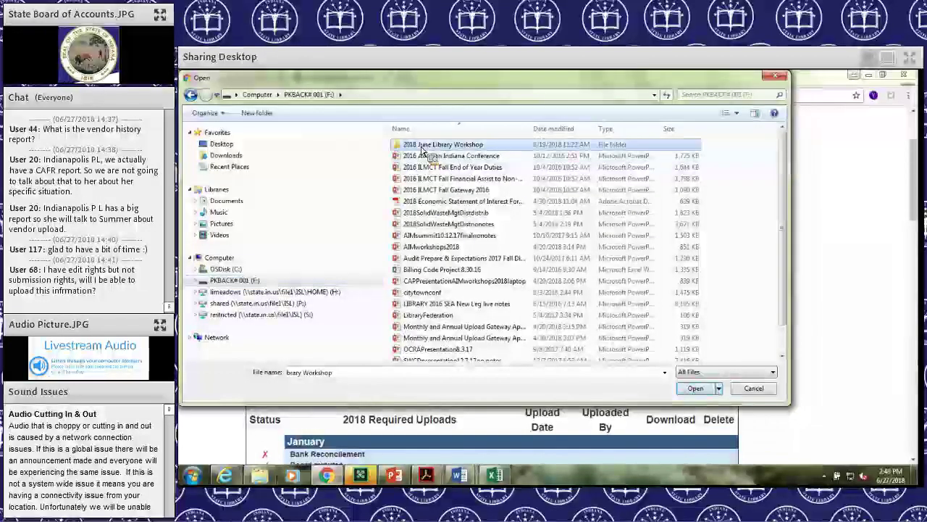
pyautogui.doubleClick(423, 149)
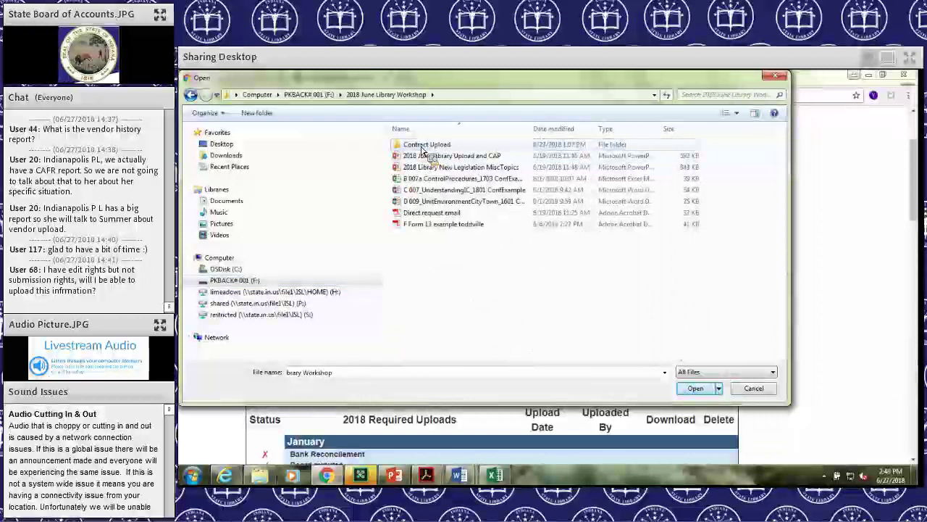
pyautogui.doubleClick(423, 149)
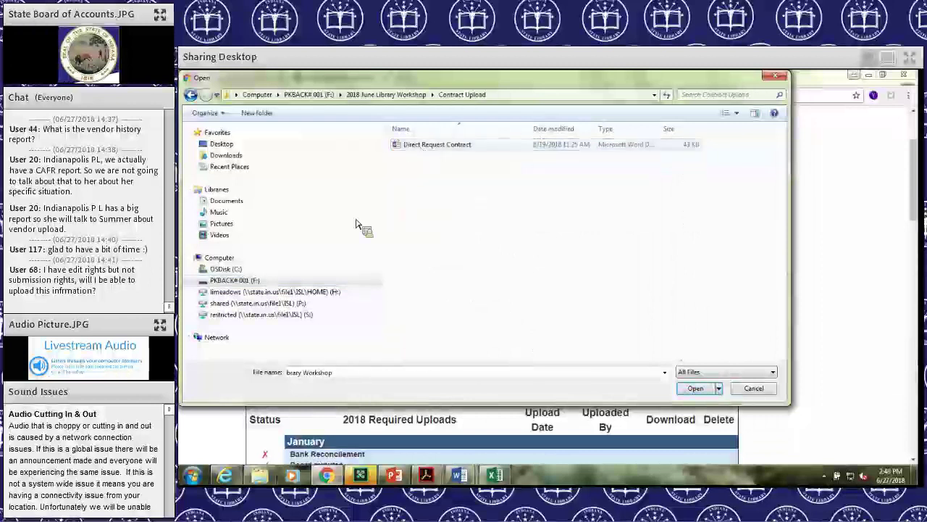
# Step: Upload the PDF whose name ends in 2018economicintstmt from the root of the PKBACK# 001 (F:) drive as the July board minutes
pyautogui.click(257, 279)
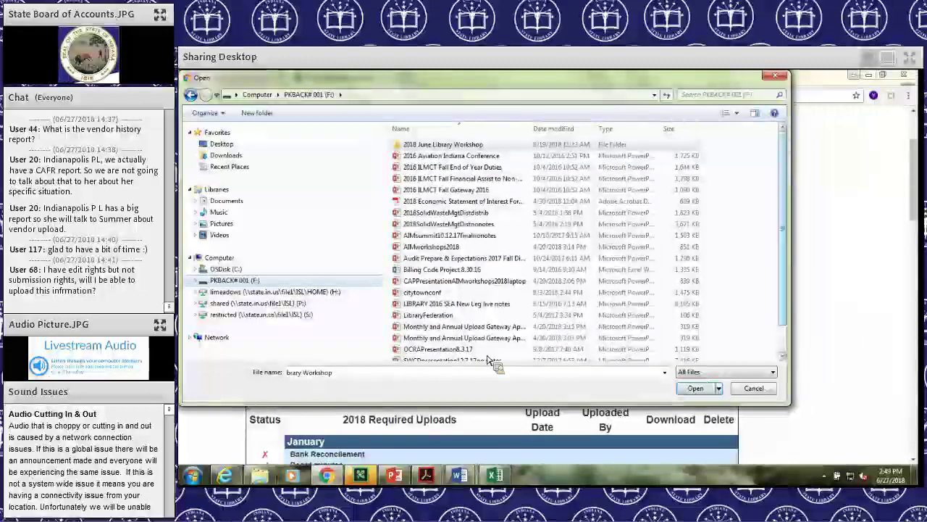
pyautogui.scroll(-1, 482, 359)
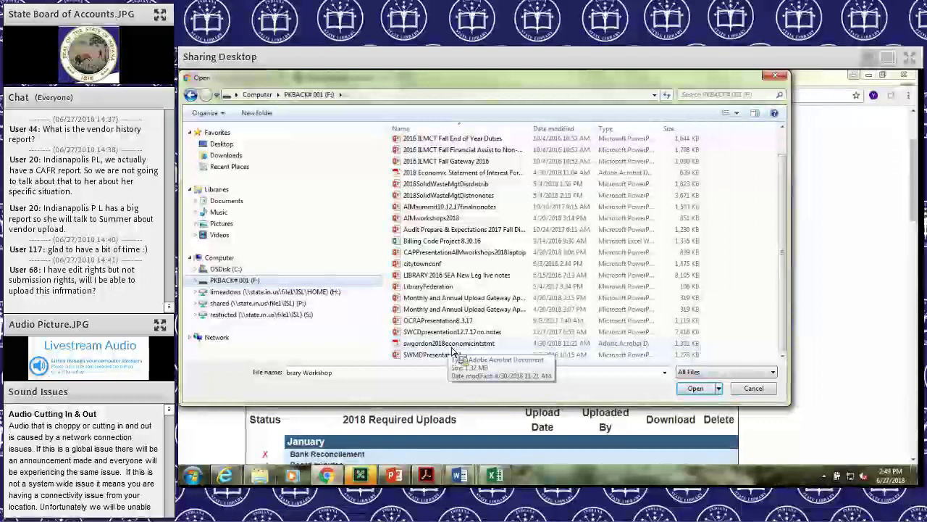
pyautogui.click(452, 347)
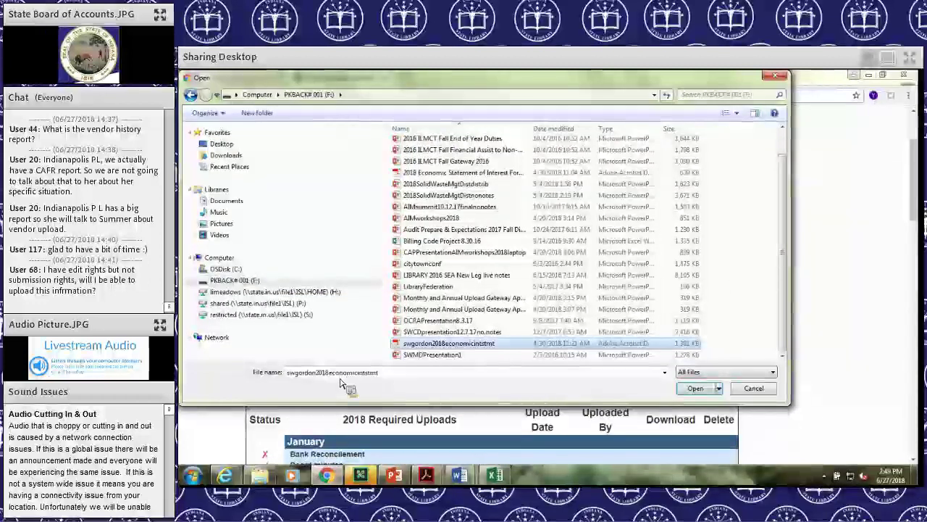
pyautogui.click(695, 389)
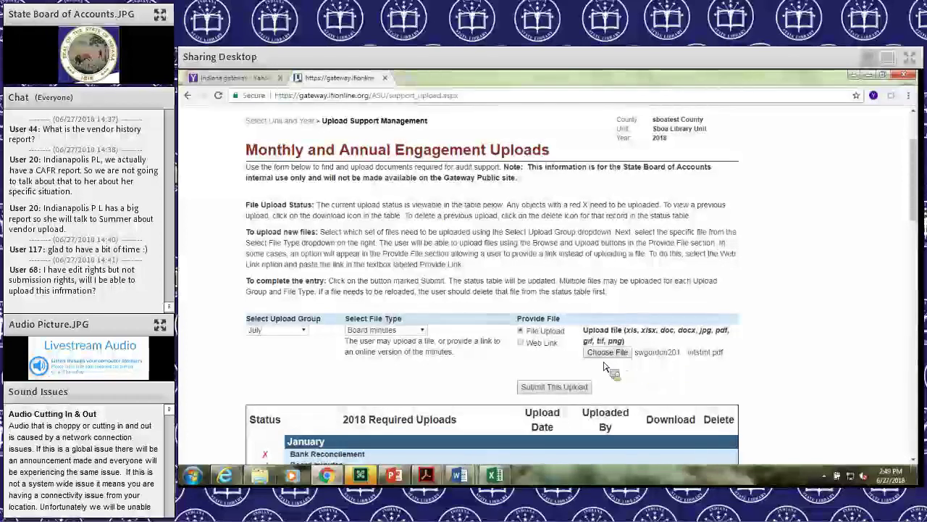
pyautogui.click(565, 392)
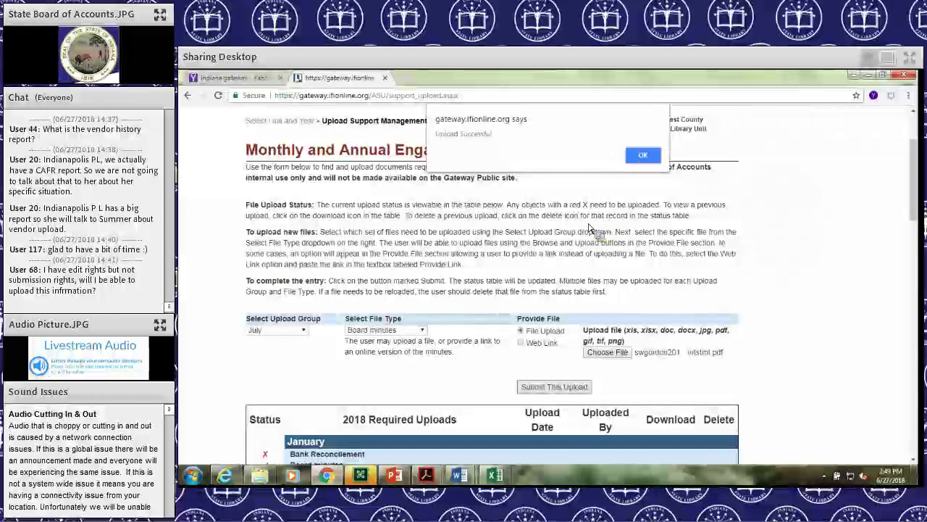
pyautogui.press('Return')
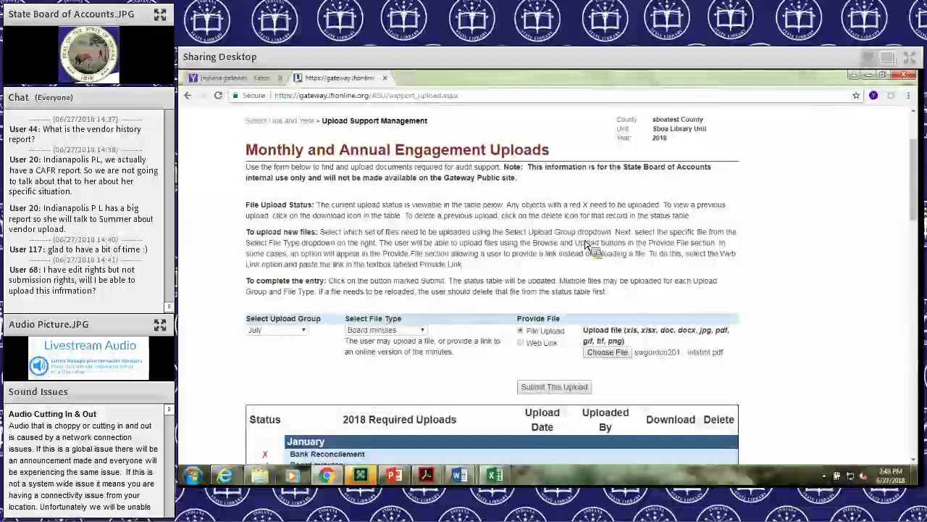
# Step: Delete the file uploaded under July's Bank Reconcilement in the 2018 Required Uploads table
pyautogui.scroll(-1, 586, 245)
pyautogui.scroll(-4, 586, 245)
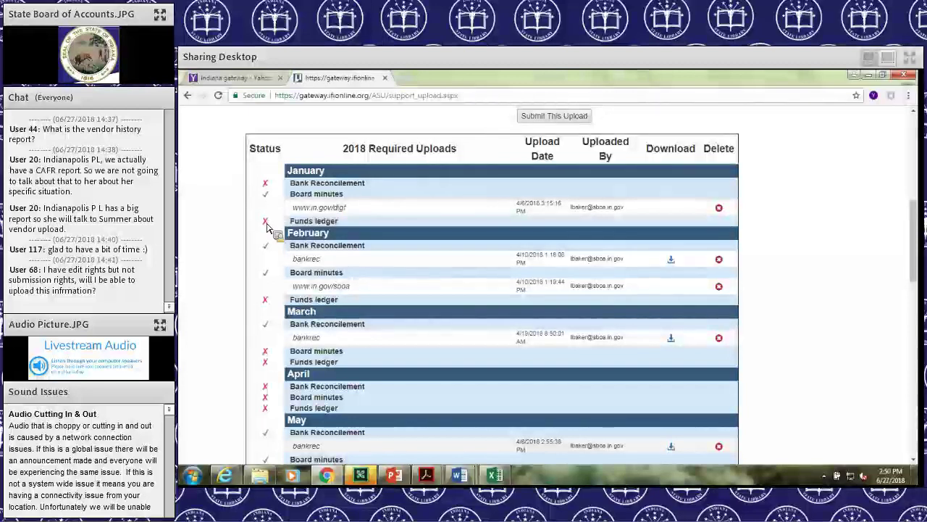
pyautogui.moveTo(274, 220)
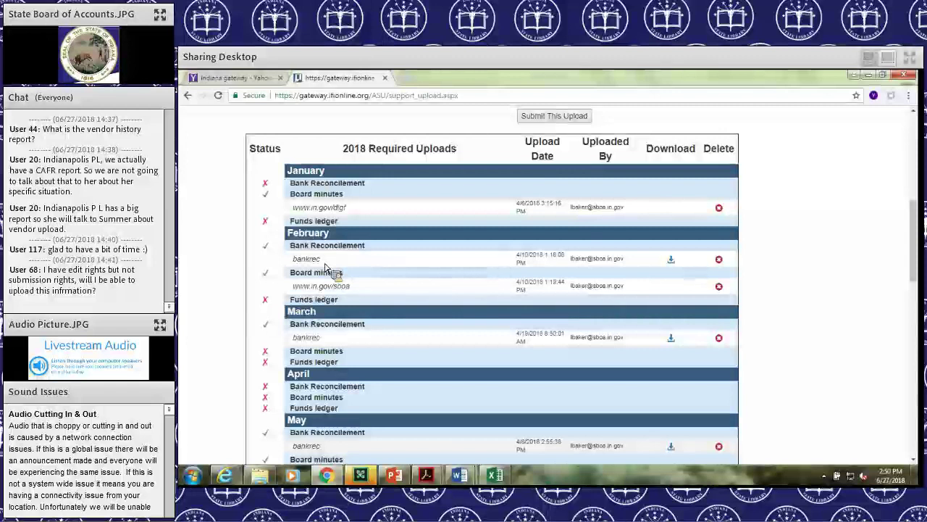
pyautogui.scroll(-3, 325, 268)
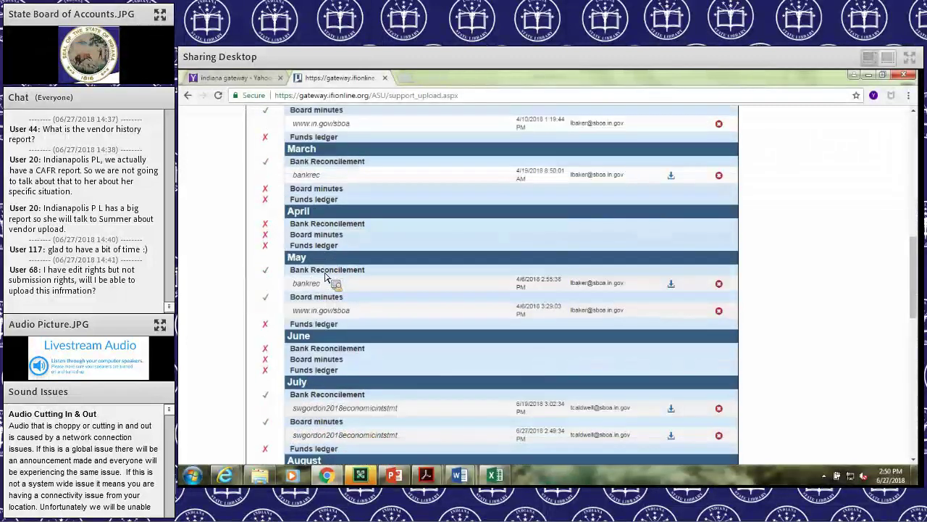
pyautogui.scroll(-1, 326, 277)
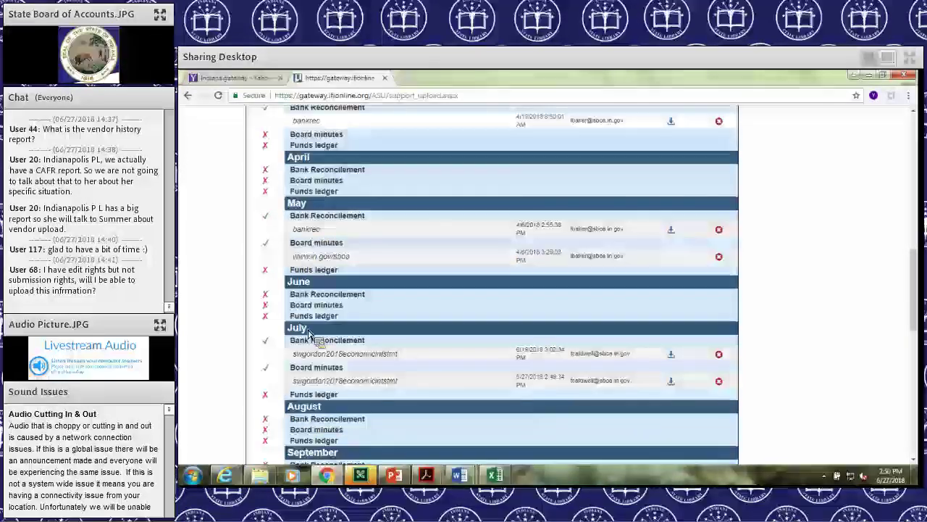
pyautogui.scroll(-1, 308, 337)
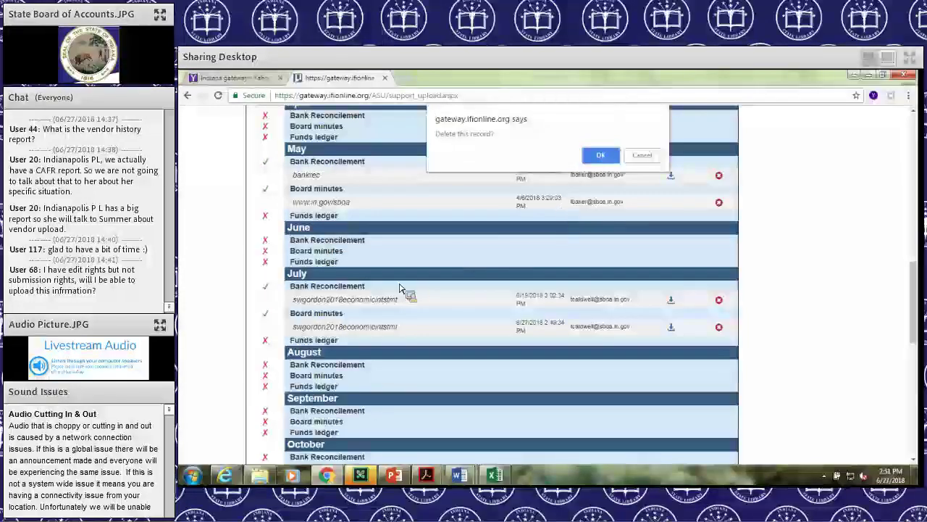
pyautogui.press('Return')
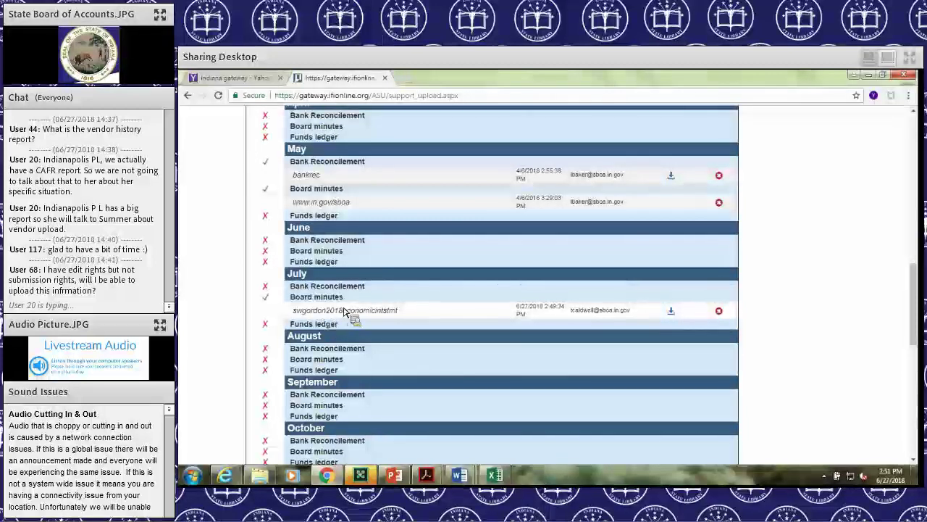
# Step: Switch the way the July board minutes are provided to Web Link
pyautogui.scroll(6, 348, 310)
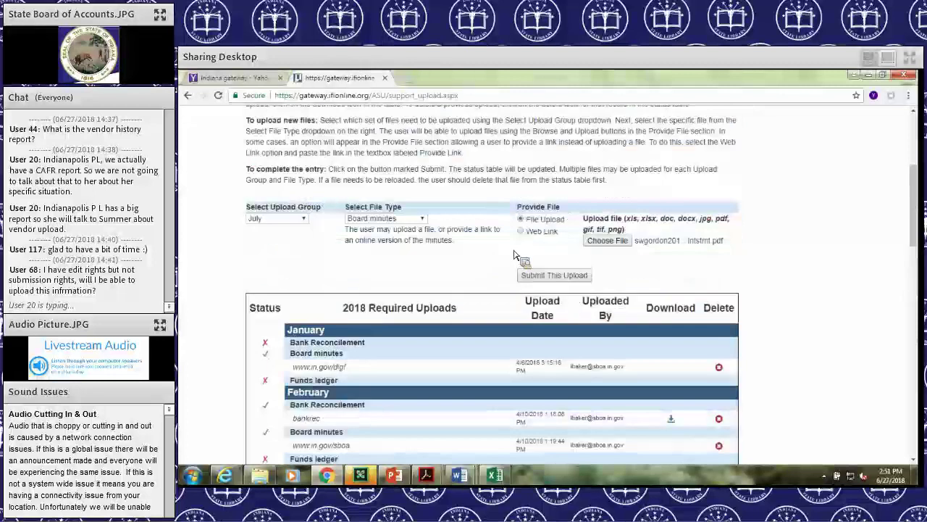
pyautogui.click(525, 236)
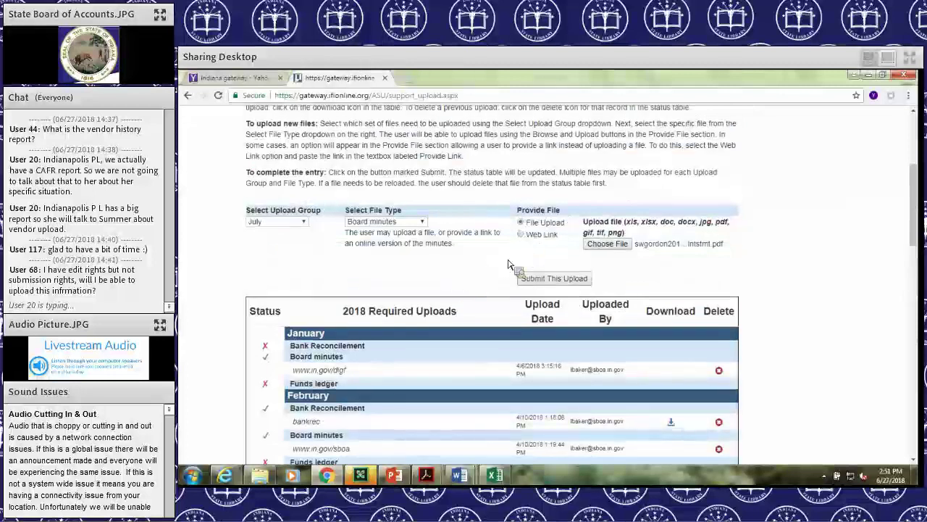
pyautogui.scroll(-1, 542, 252)
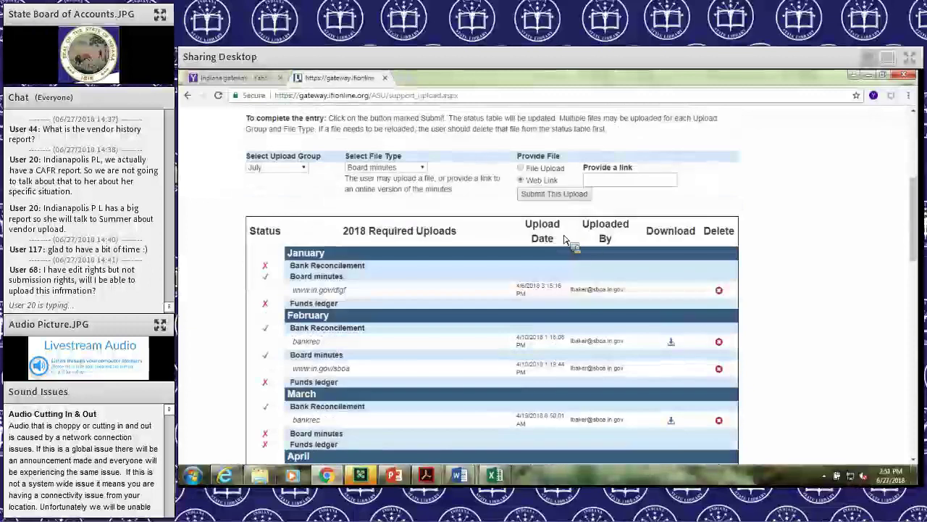
pyautogui.scroll(1, 590, 239)
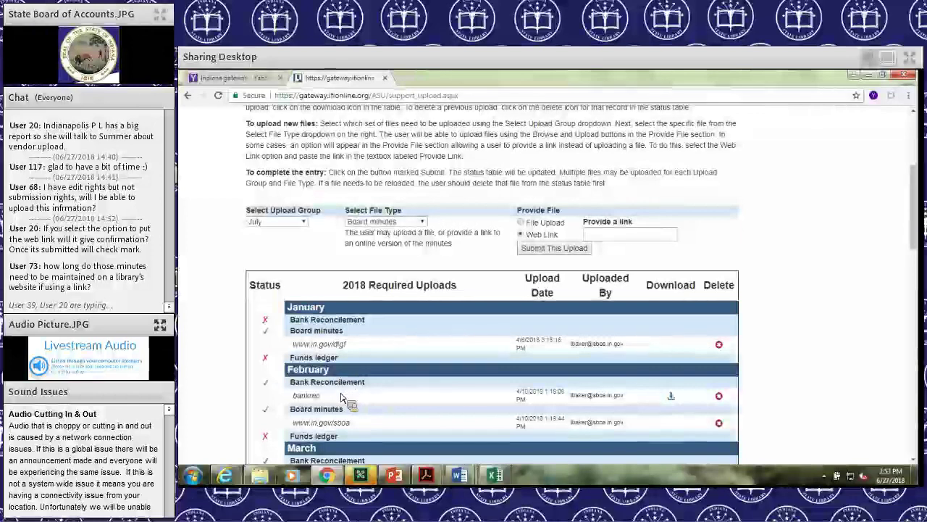
# Step: Check the monthly statuses in the required uploads table and switch the July board minutes back to File Upload
pyautogui.scroll(-3, 342, 397)
pyautogui.scroll(-3, 342, 397)
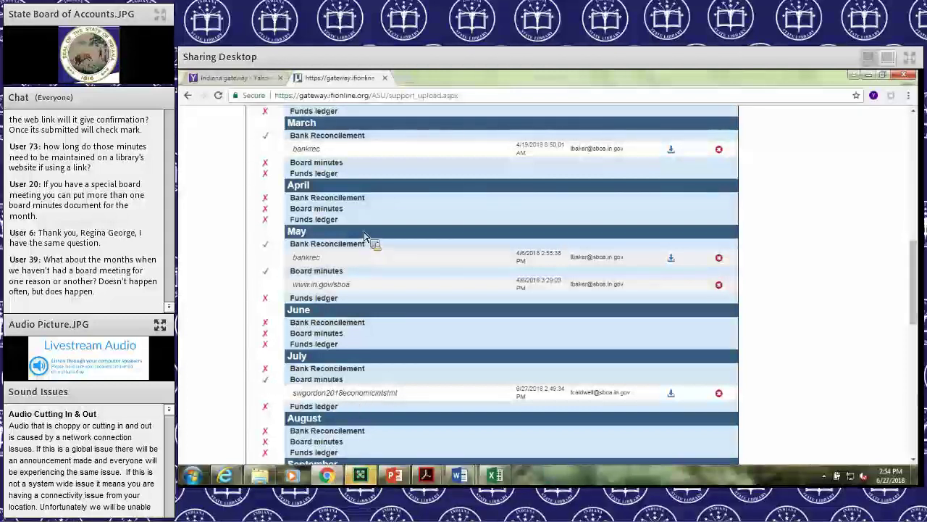
pyautogui.scroll(5, 364, 230)
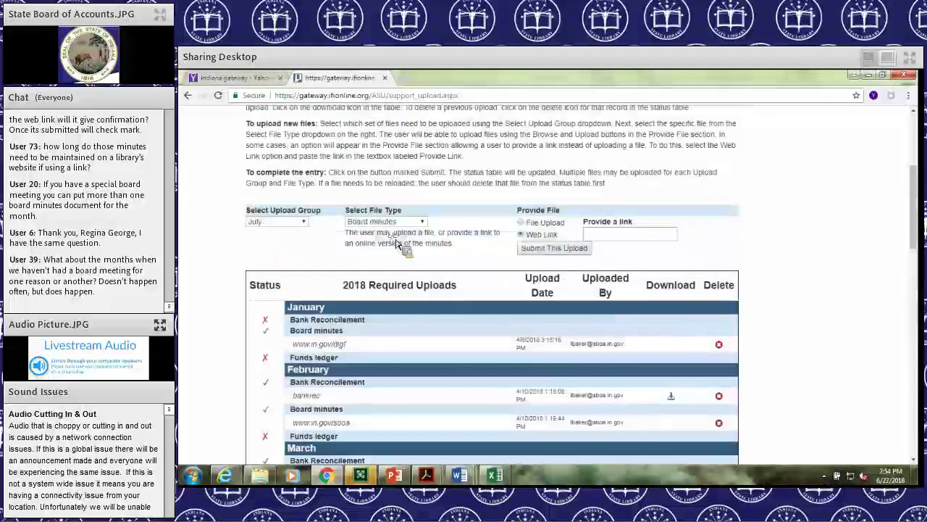
pyautogui.click(407, 222)
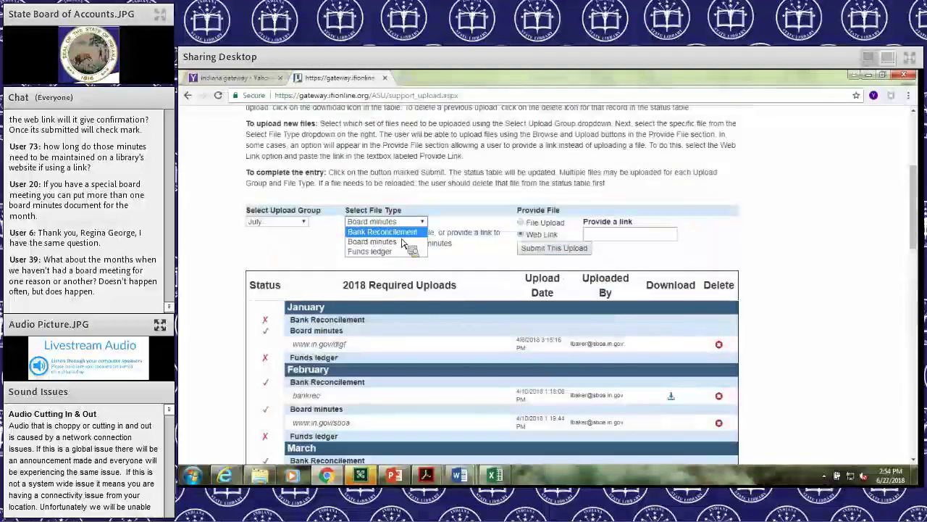
pyautogui.click(524, 233)
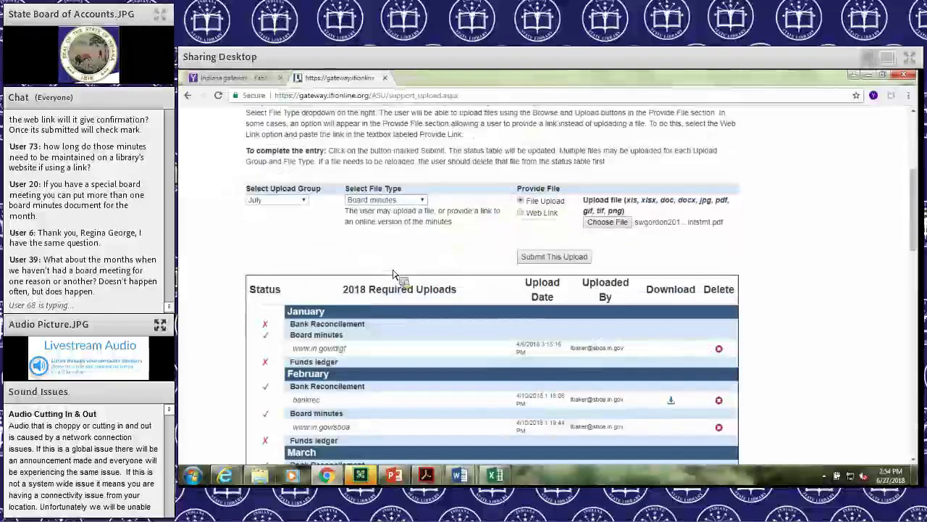
# Step: Review the 2018 Required Uploads table from February through December, plus the Annual and Direct Request sections
pyautogui.scroll(-5, 393, 274)
pyautogui.scroll(-1, 393, 274)
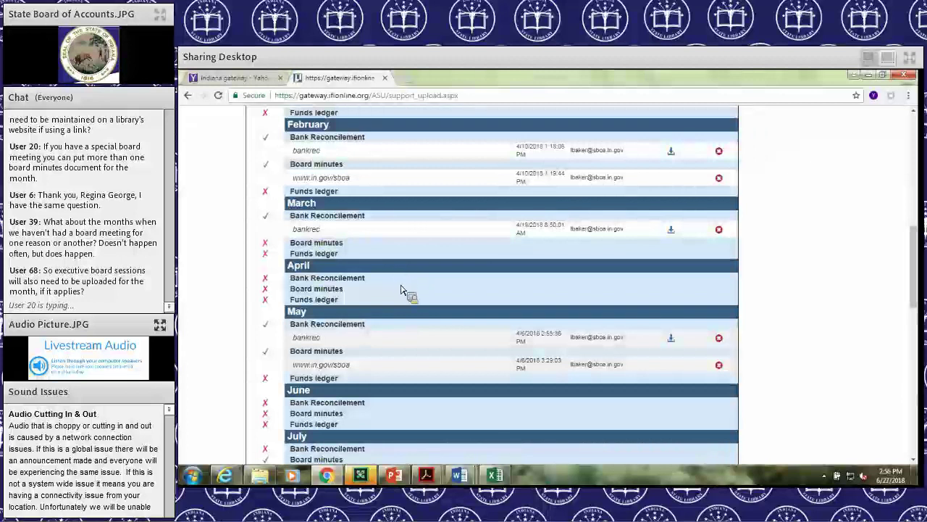
pyautogui.scroll(-1, 402, 290)
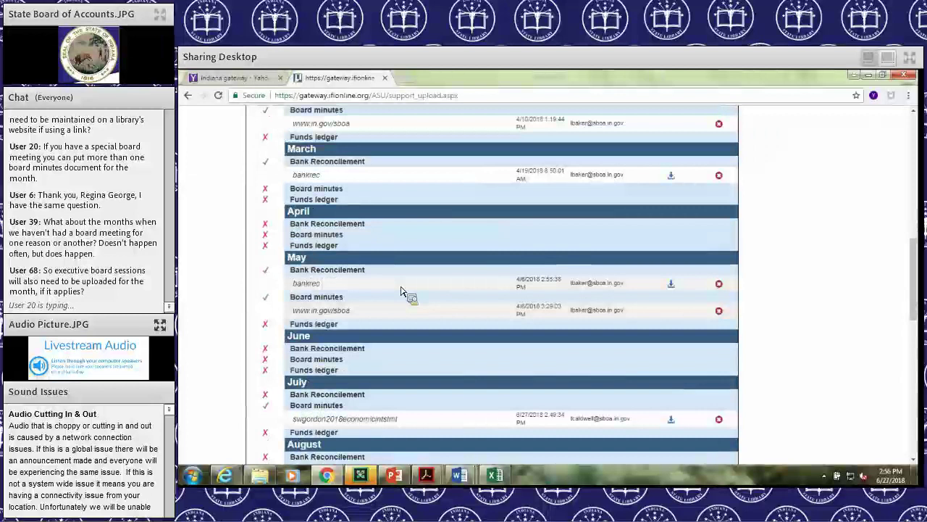
pyautogui.scroll(-2, 402, 292)
pyautogui.scroll(-1, 399, 291)
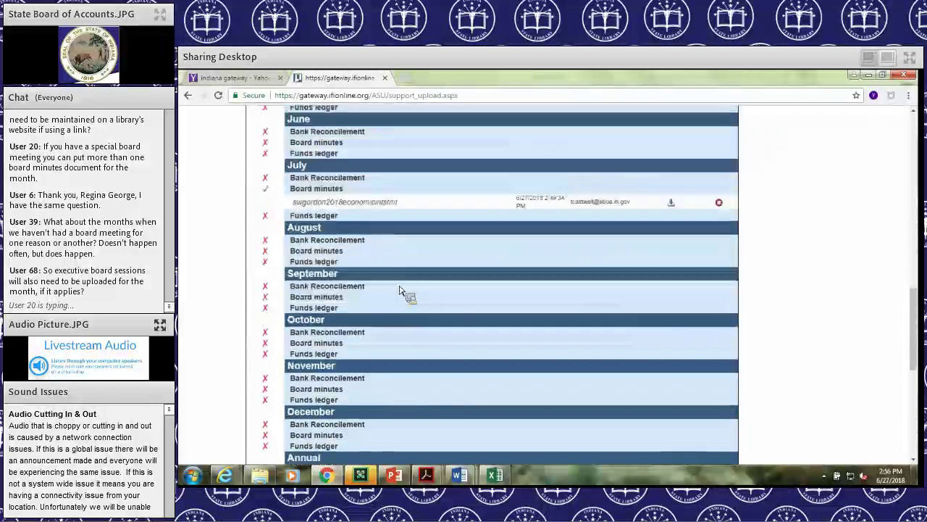
pyautogui.scroll(-1, 400, 291)
pyautogui.scroll(-1, 362, 298)
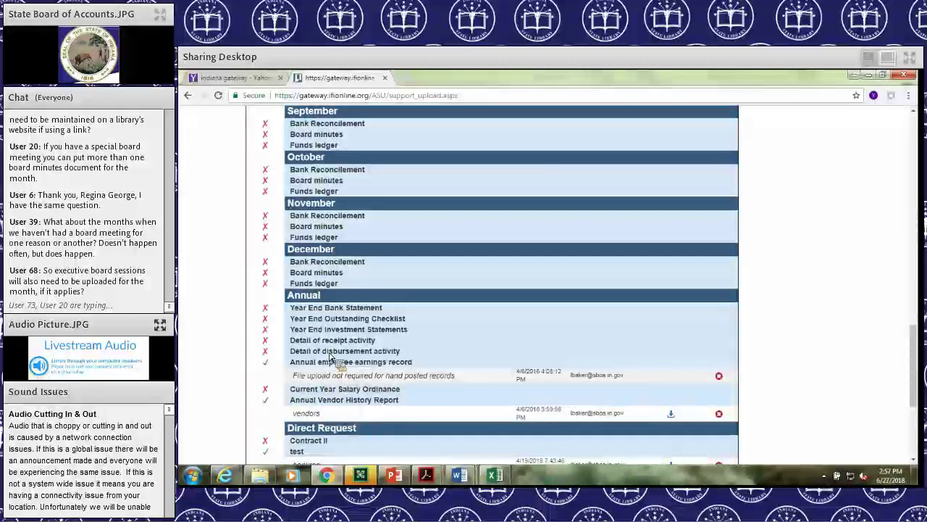
# Step: Set the upload group to Annual for the 2018 engagement uploads
pyautogui.scroll(5, 329, 355)
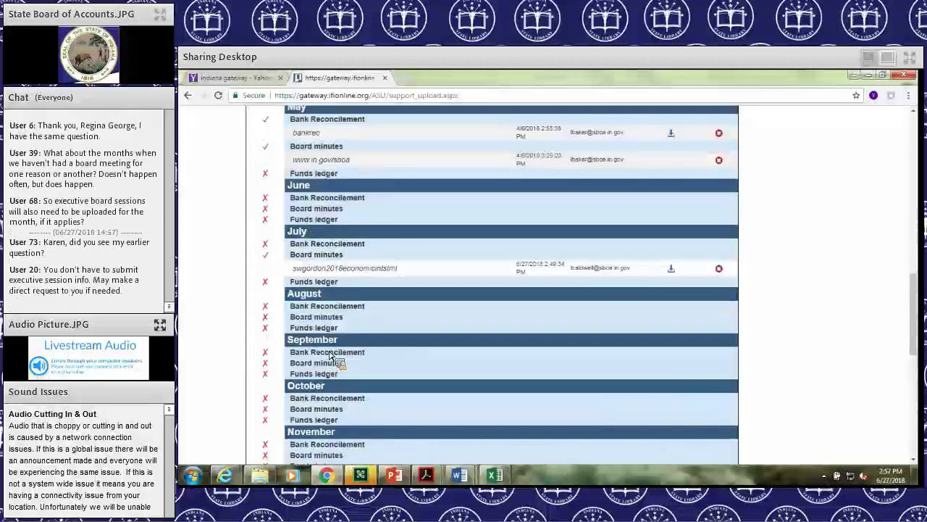
pyautogui.scroll(8, 308, 281)
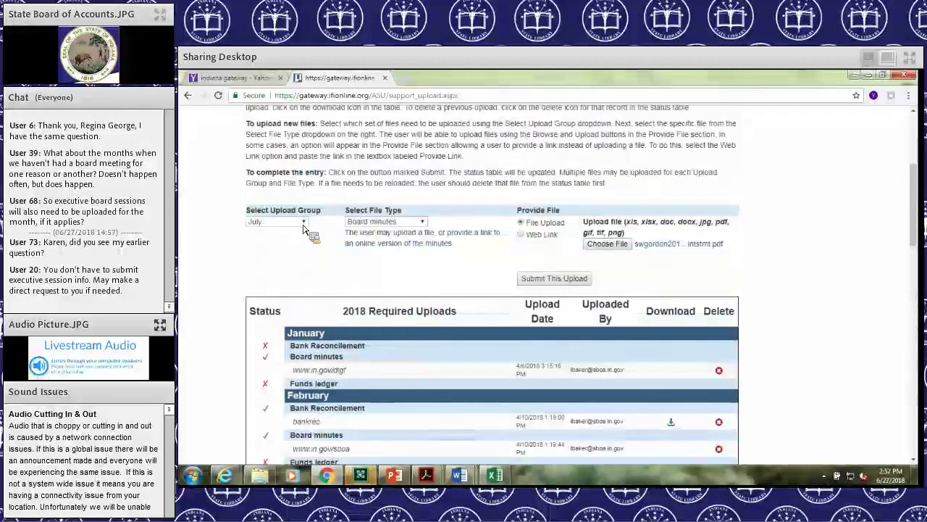
pyautogui.click(303, 223)
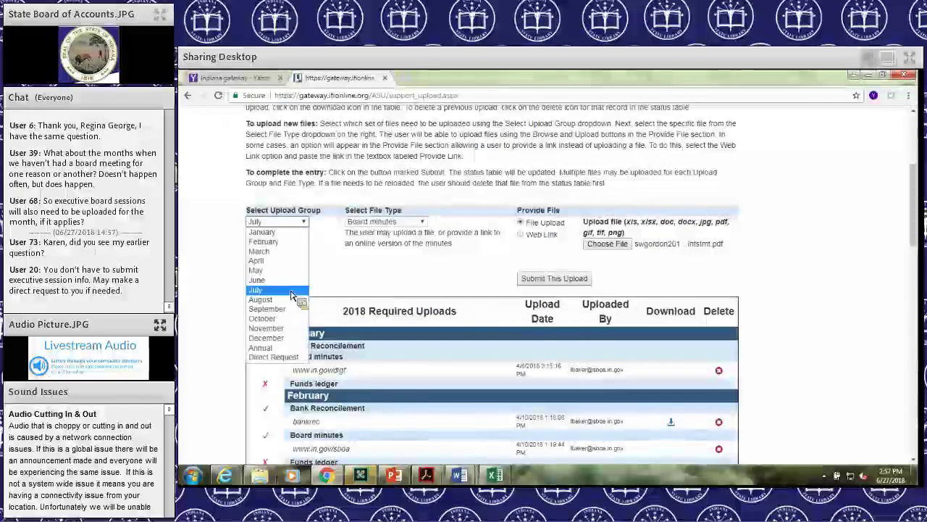
pyautogui.click(280, 348)
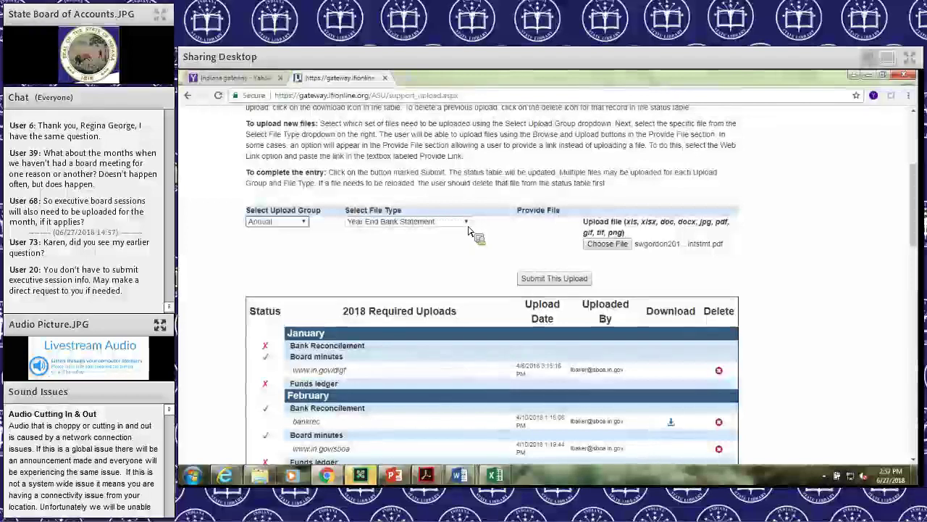
# Step: Review the file types offered for the Annual upload group, from Year End Bank Statement to Annual Vendor History Report
pyautogui.click(467, 221)
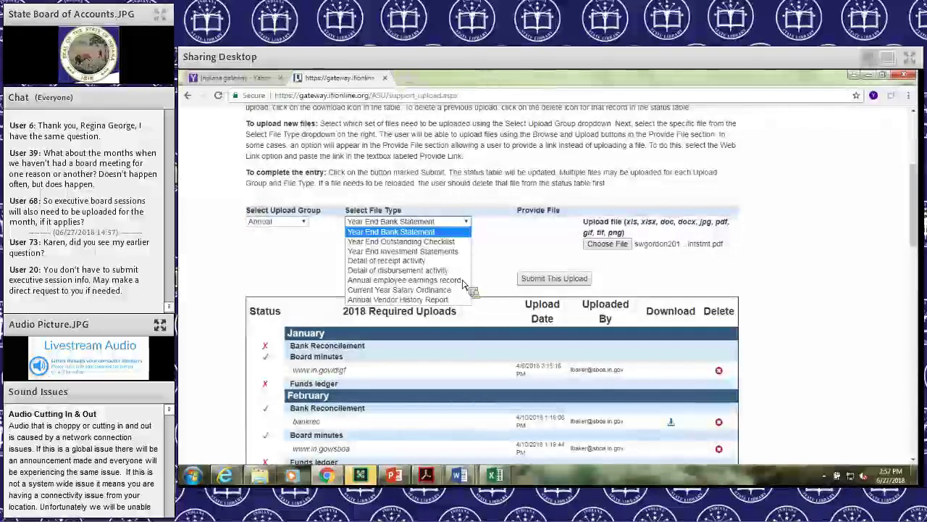
pyautogui.press('Down')
pyautogui.press('Down')
pyautogui.press('Down')
pyautogui.press('Down')
pyautogui.press('Down')
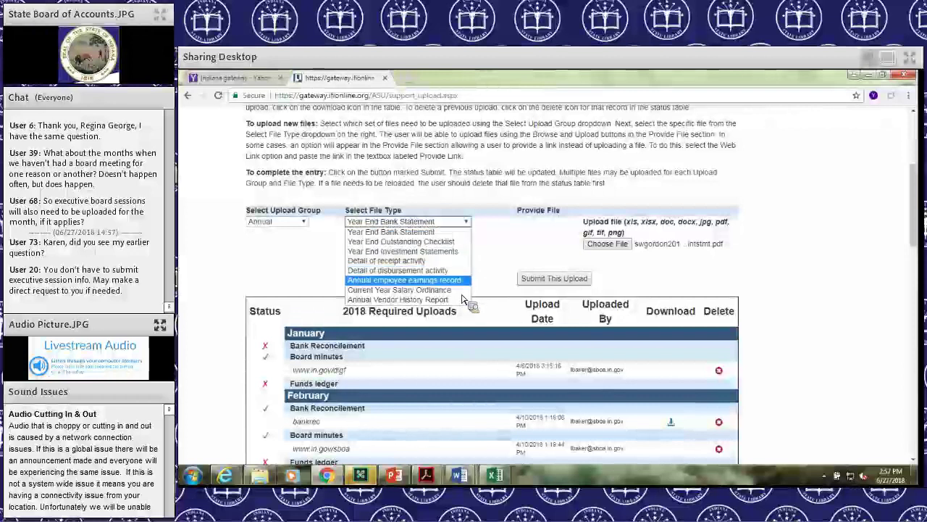
pyautogui.press('Down')
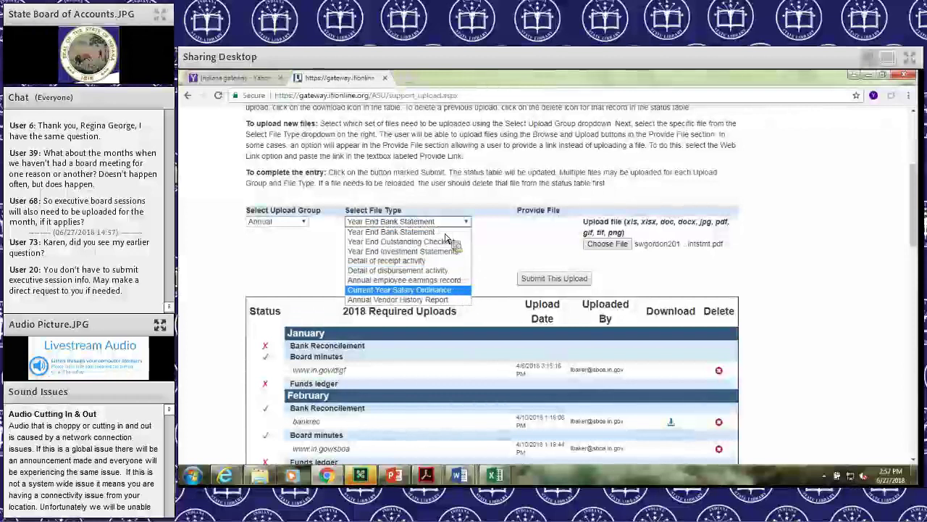
pyautogui.press('Up')
pyautogui.press('Return')
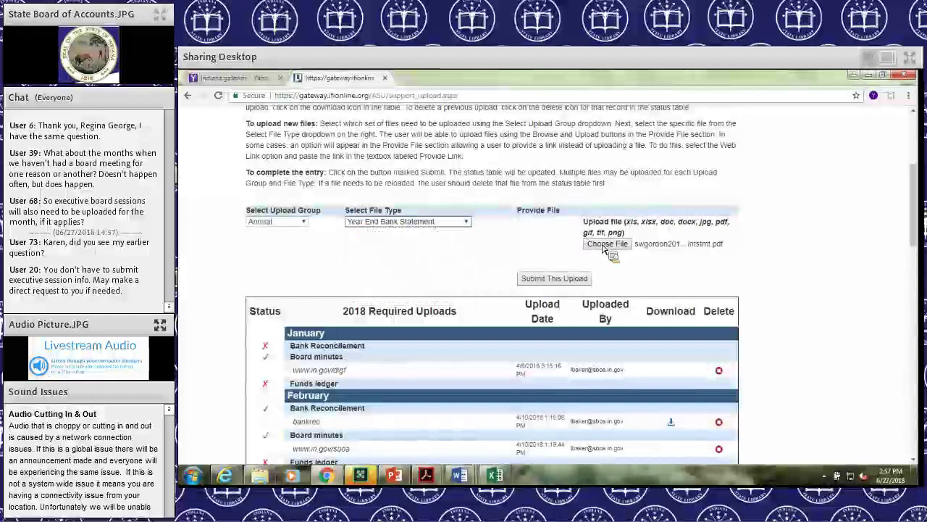
pyautogui.moveTo(605, 250); pyautogui.dragTo(469, 231)
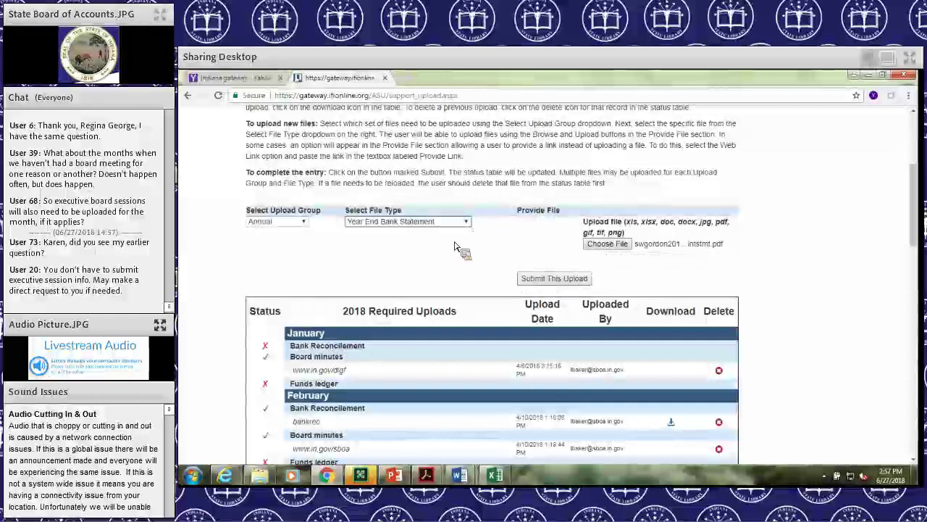
# Step: Select Detail of receipt activity as the annual file type, try its Hand Posted Records option and return it to File Upload
pyautogui.click(464, 221)
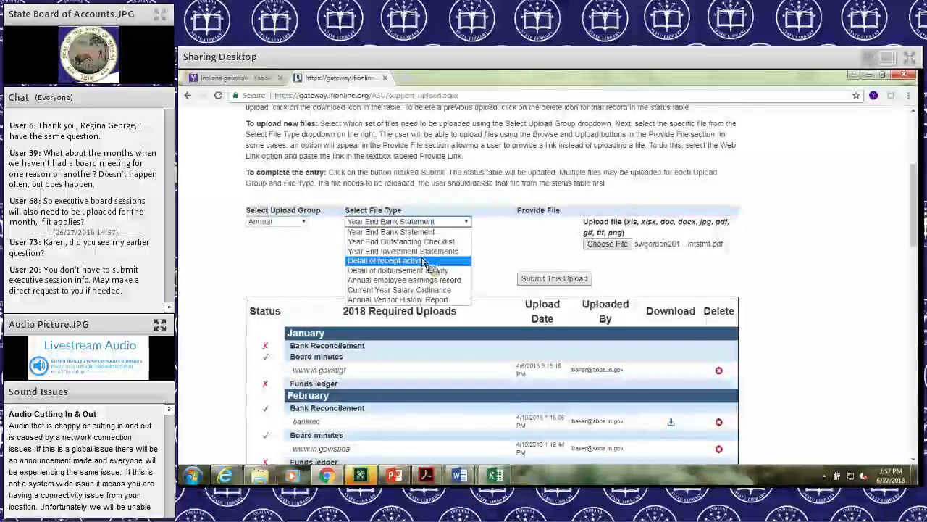
pyautogui.click(395, 260)
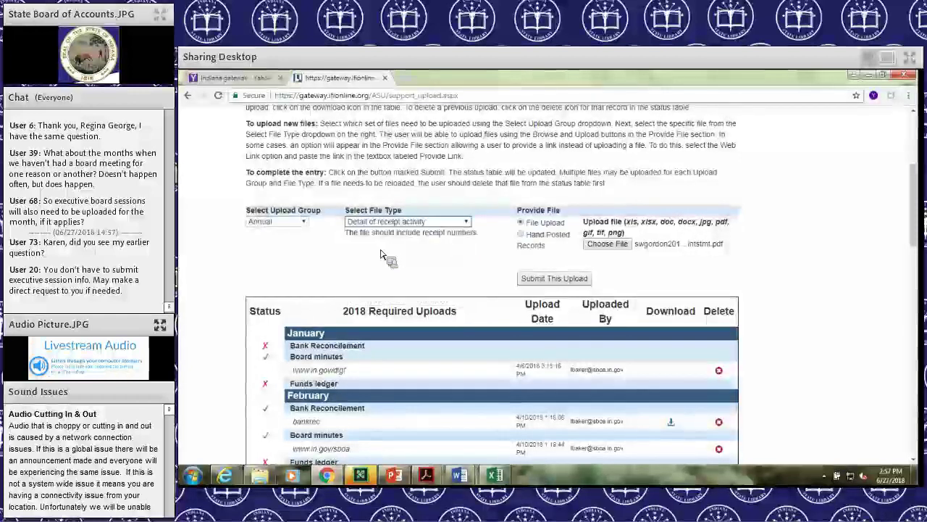
pyautogui.click(522, 235)
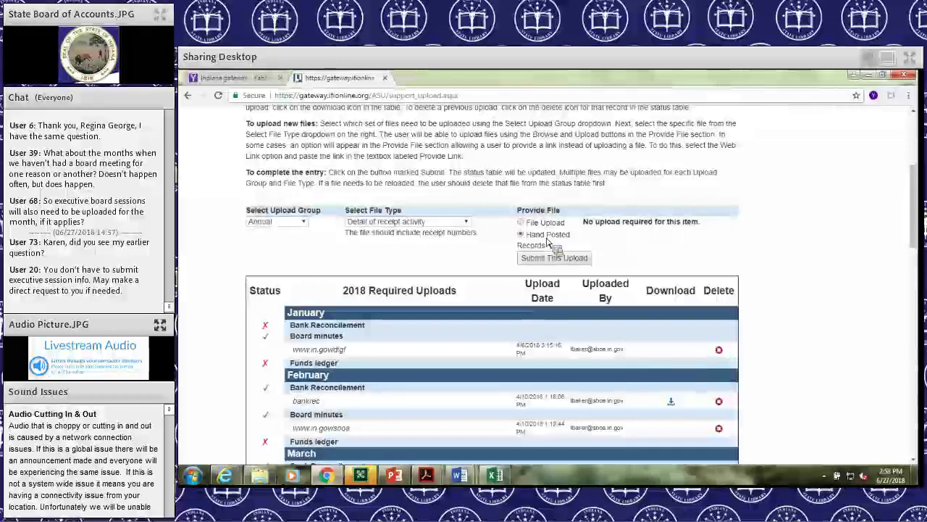
pyautogui.click(521, 223)
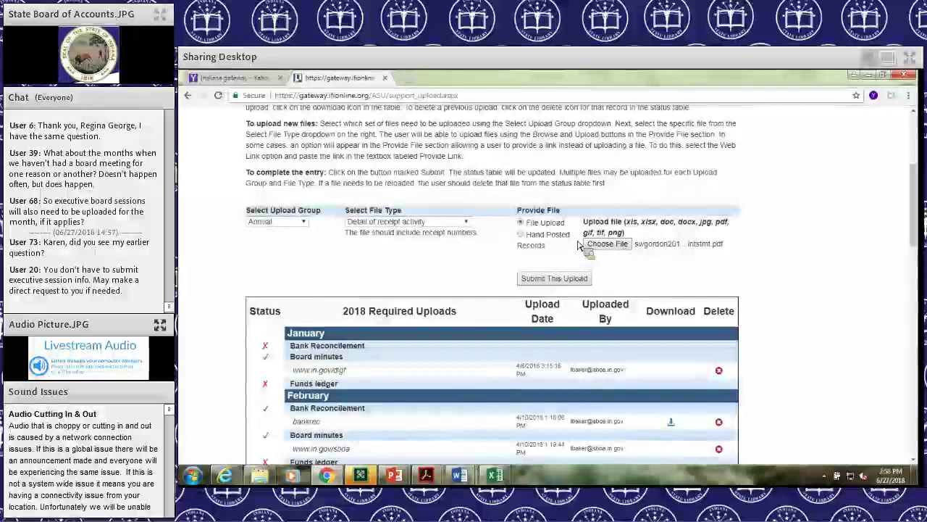
# Step: Change the file type to Detail of disbursement activity, and after it to Annual employee earnings record provided as Hand Posted Records
pyautogui.click(456, 222)
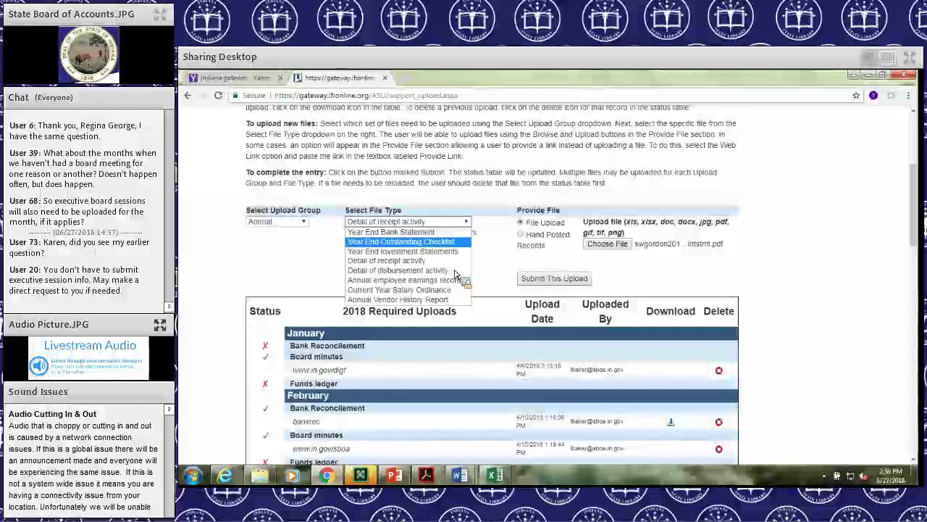
pyautogui.press('Return')
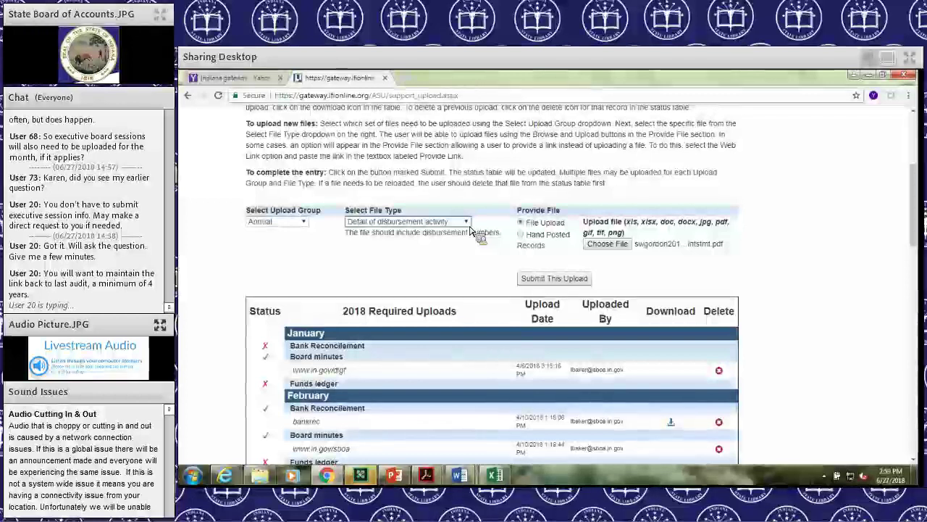
pyautogui.click(467, 223)
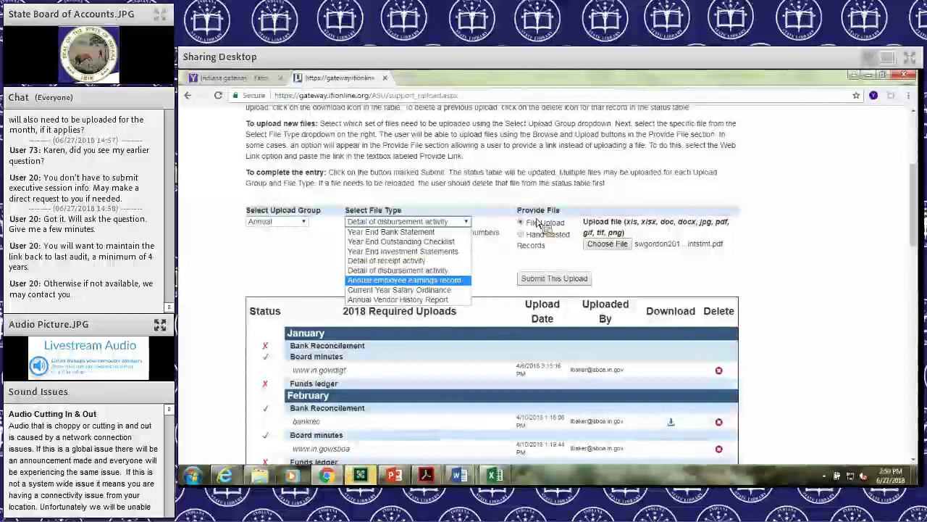
pyautogui.press('Return')
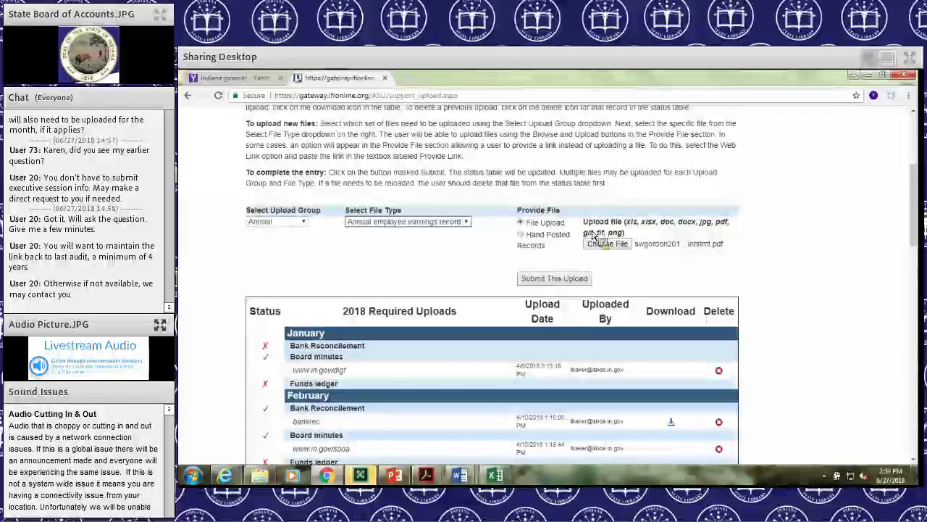
pyautogui.click(520, 234)
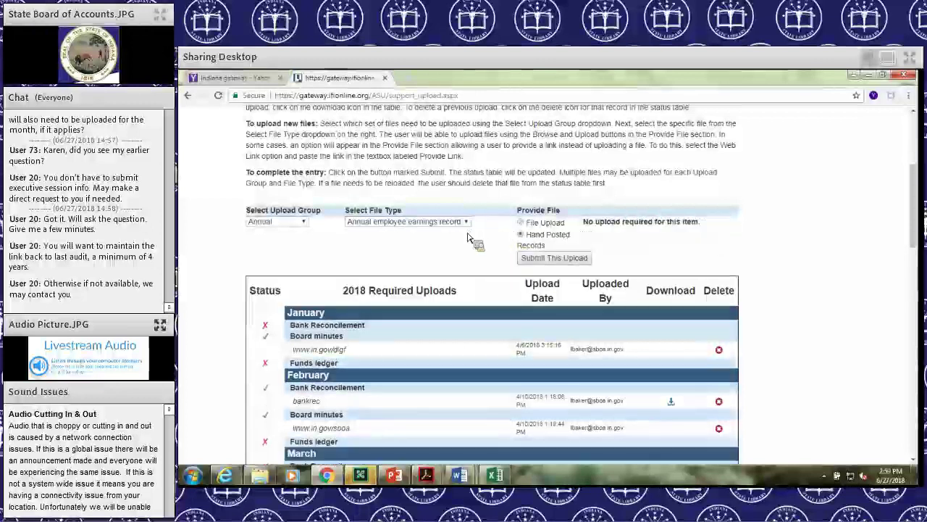
# Step: Select Annual Vendor History Report as the annual file type and look over the monthly rows of the 2018 Required Uploads table
pyautogui.click(435, 221)
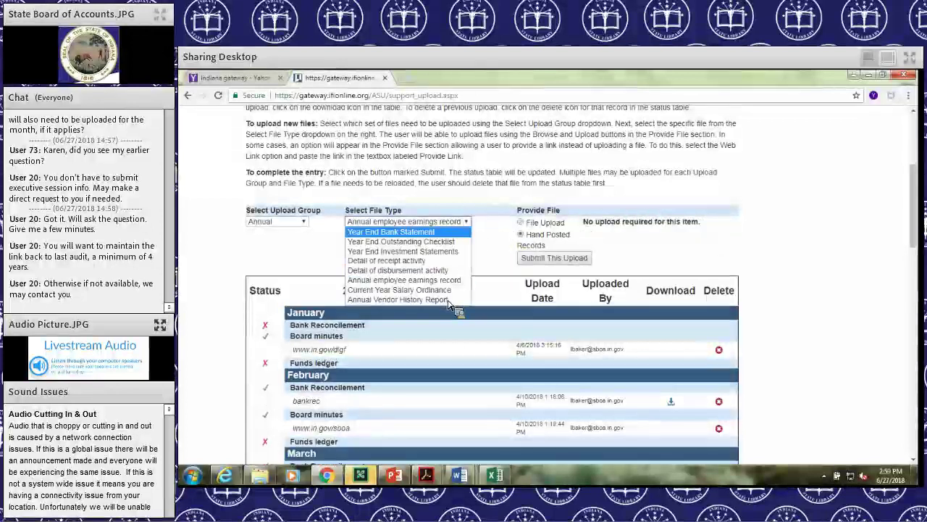
pyautogui.click(448, 299)
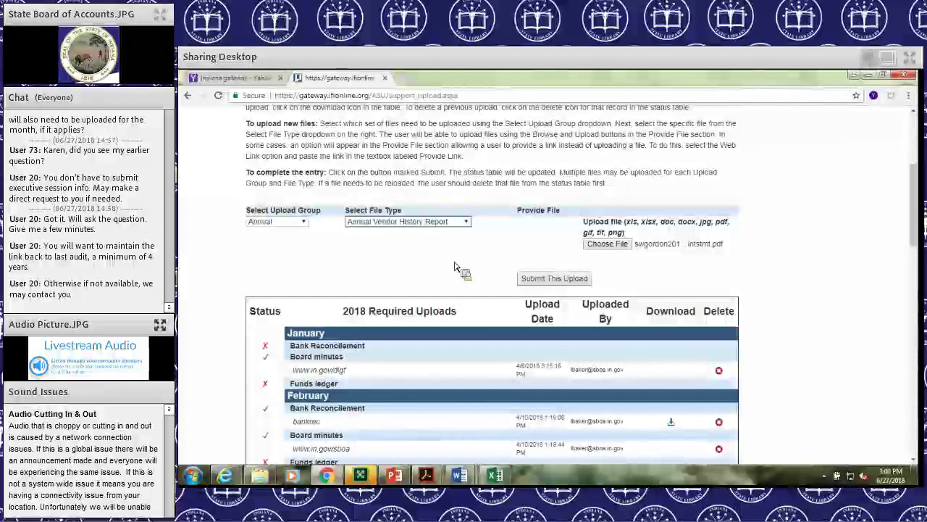
pyautogui.scroll(-1, 387, 232)
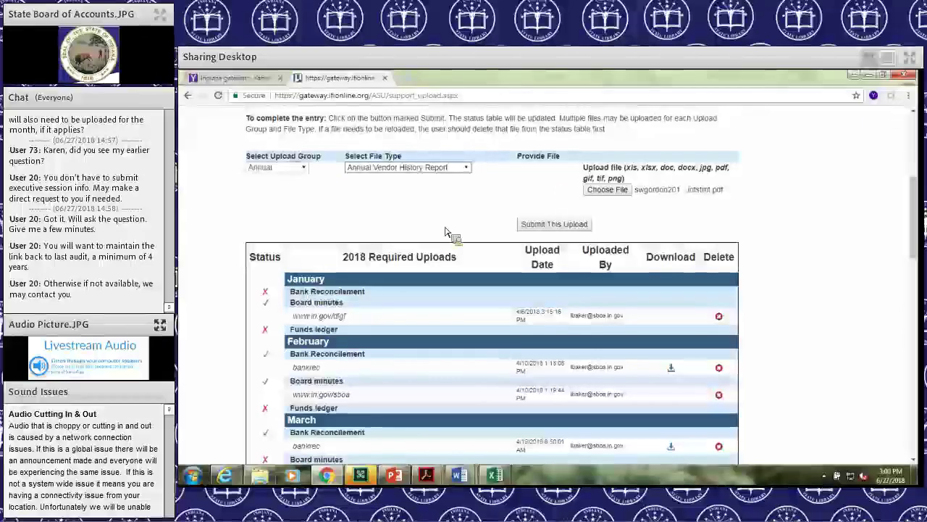
pyautogui.scroll(-1, 445, 232)
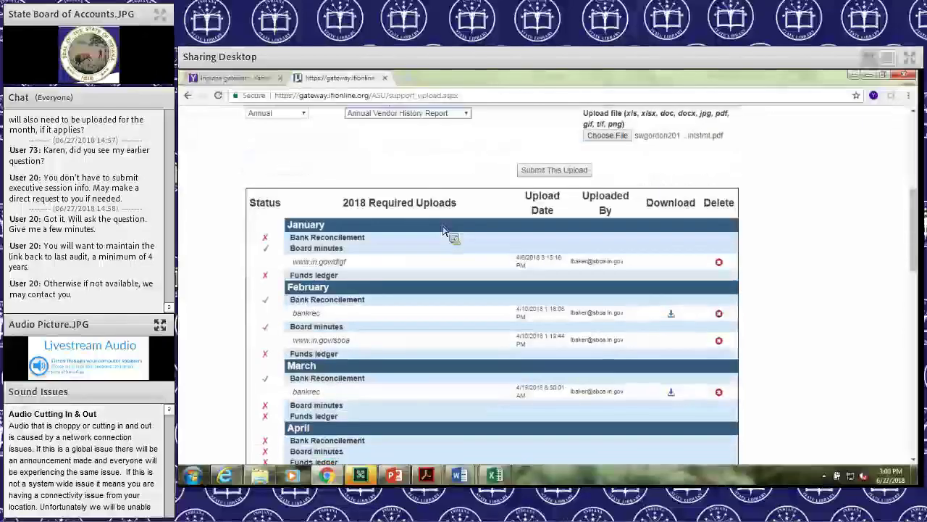
pyautogui.scroll(1, 440, 225)
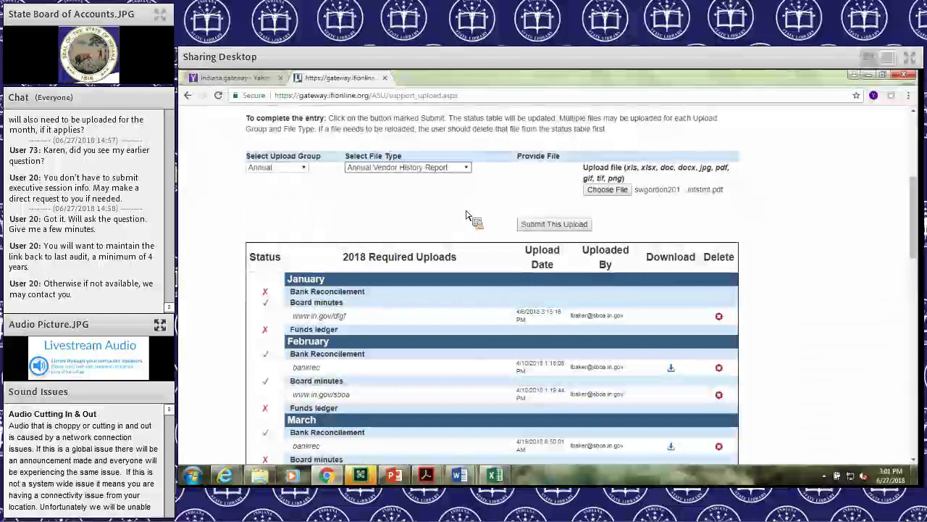
pyautogui.scroll(-1, 465, 216)
pyautogui.scroll(-2, 465, 215)
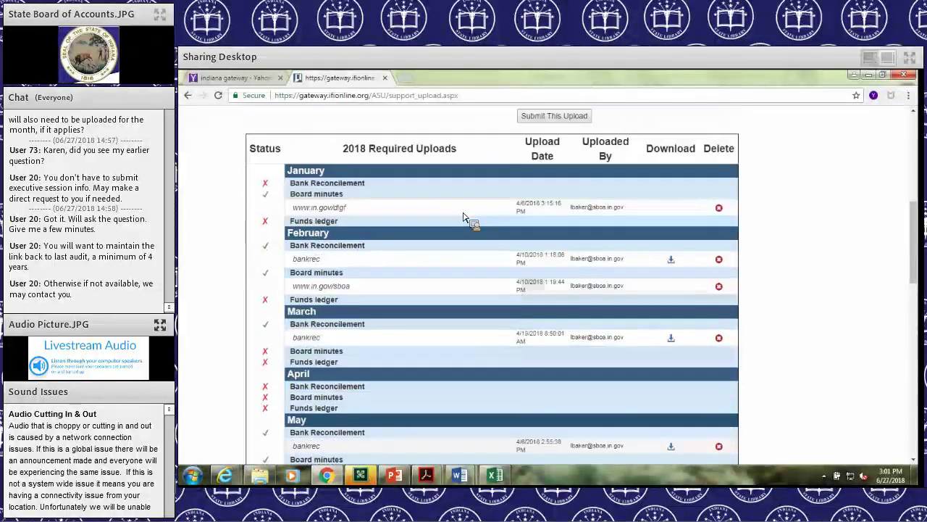
pyautogui.scroll(-2, 466, 217)
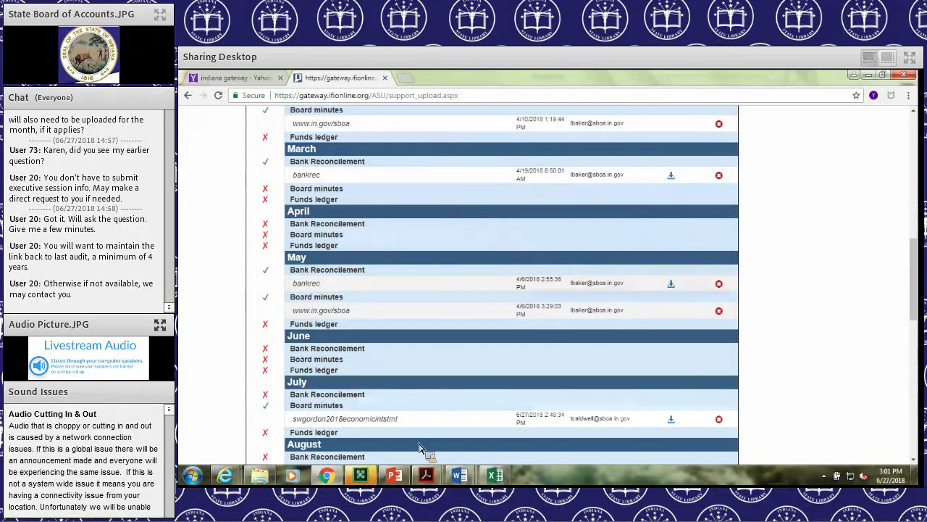
pyautogui.scroll(-3, 426, 458)
# Step: Switch to Direct request email.pdf in Acrobat Reader and read the requested file, upload instructions, deadline and help desk contact
pyautogui.moveTo(433, 471); pyautogui.dragTo(283, 257)
pyautogui.scroll(-2, 457, 349)
pyautogui.scroll(-2, 254, 246)
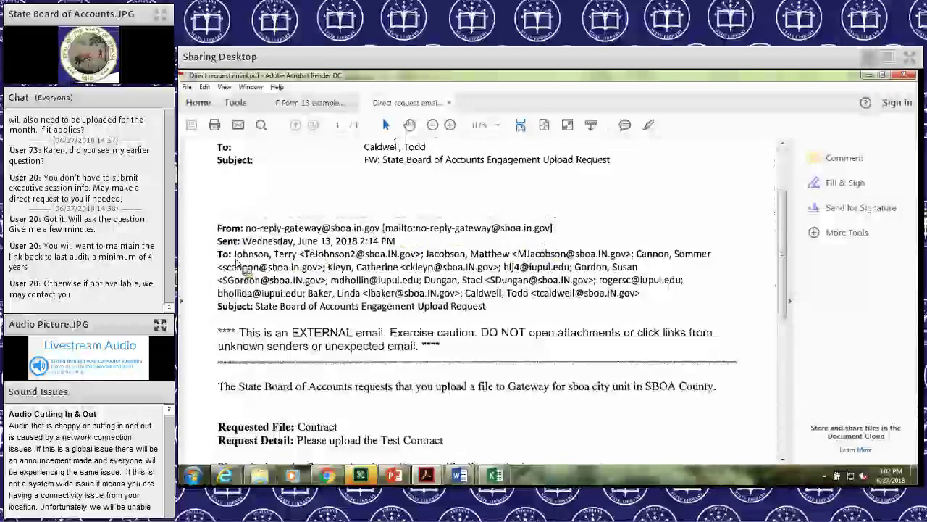
pyautogui.scroll(-4, 221, 230)
pyautogui.scroll(-2, 253, 239)
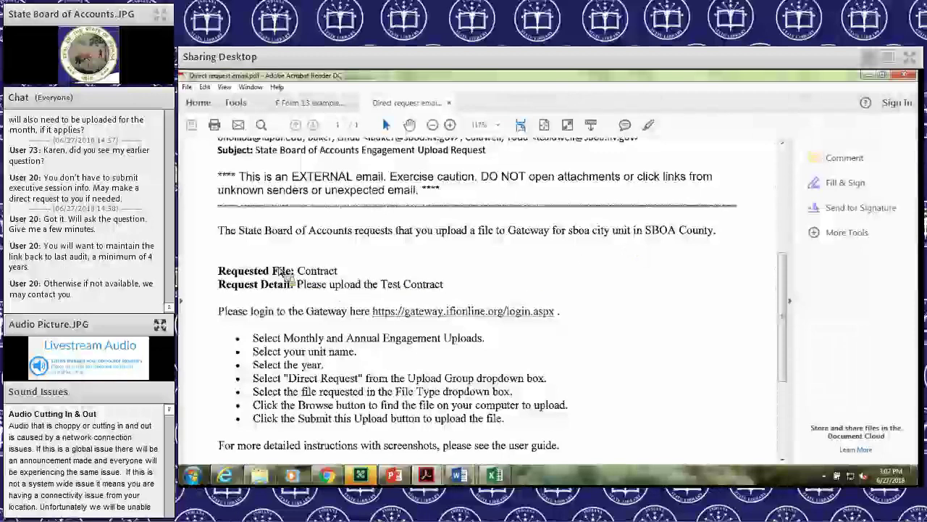
pyautogui.scroll(-1, 275, 243)
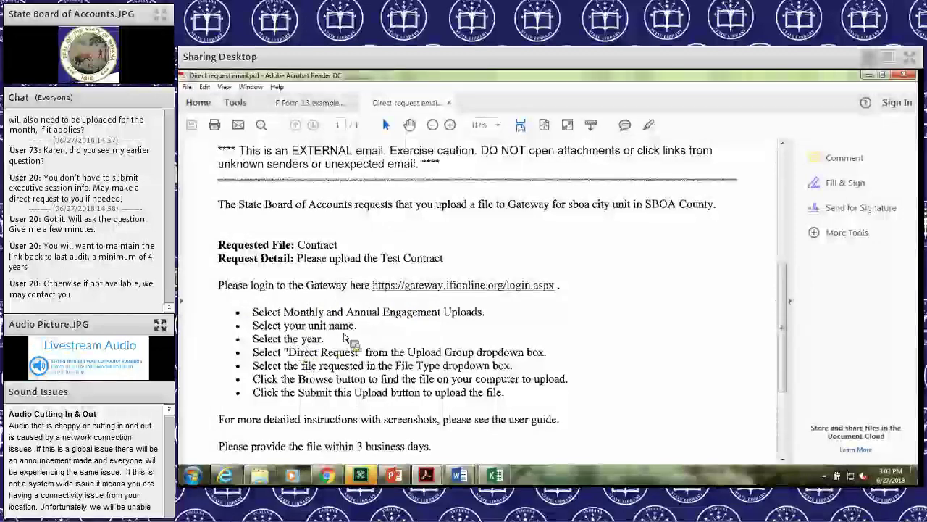
pyautogui.scroll(-1, 352, 342)
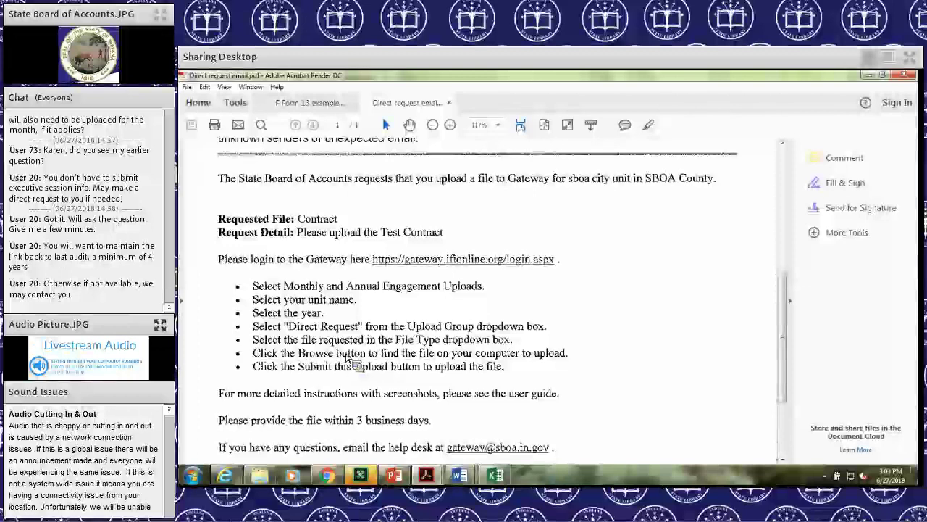
pyautogui.scroll(-1, 337, 350)
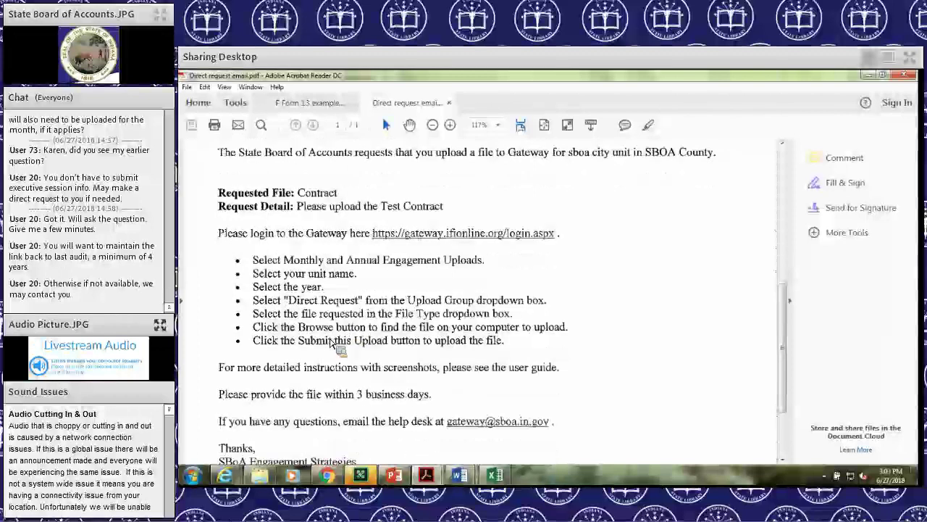
pyautogui.scroll(-2, 335, 345)
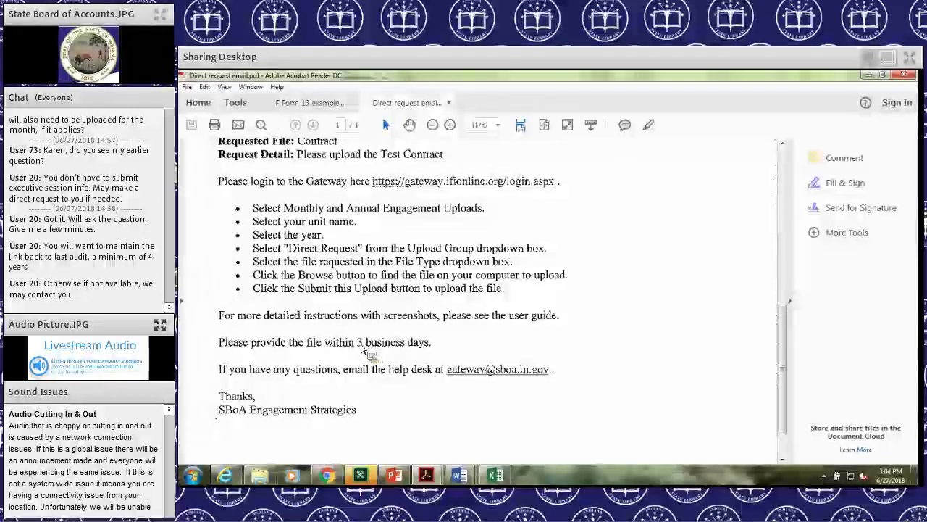
pyautogui.scroll(-2, 364, 348)
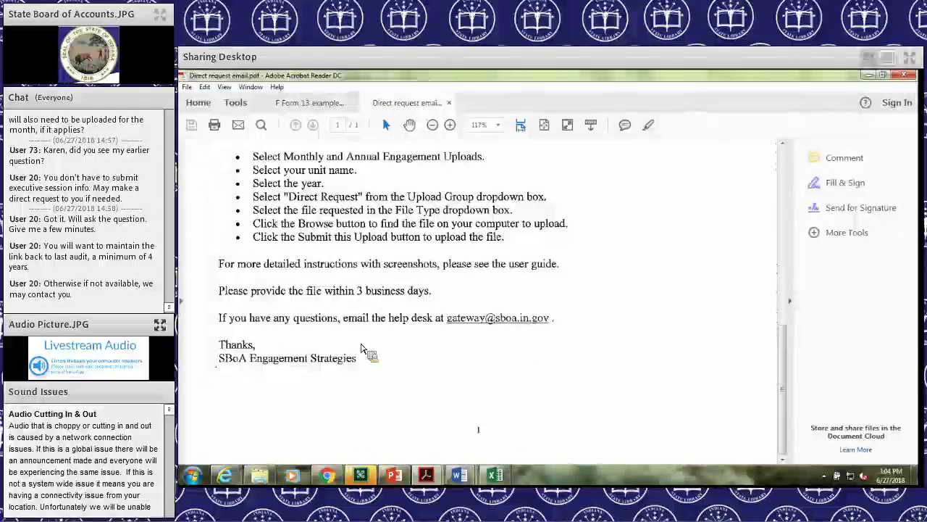
pyautogui.scroll(5, 332, 449)
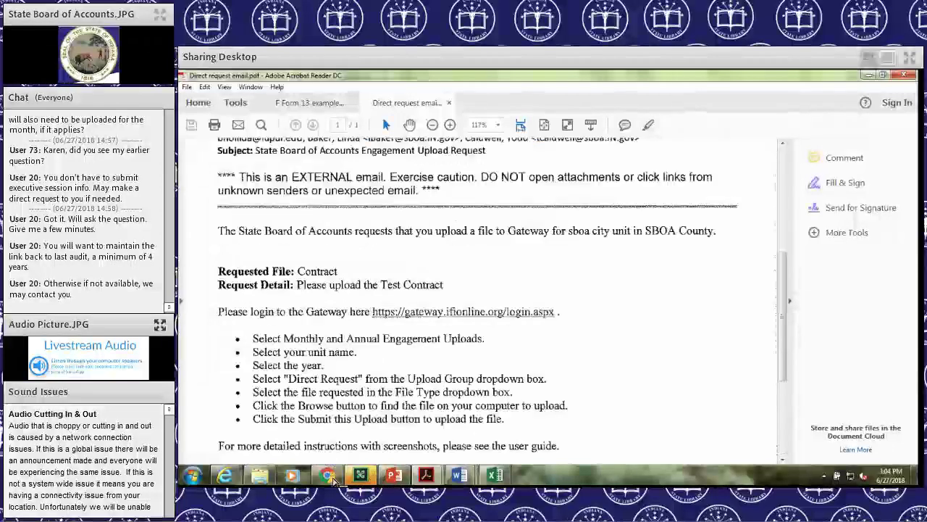
# Step: Return to the Gateway upload page in Chrome and check the Direct Request section of the 2018 Required Uploads table
pyautogui.click(389, 406)
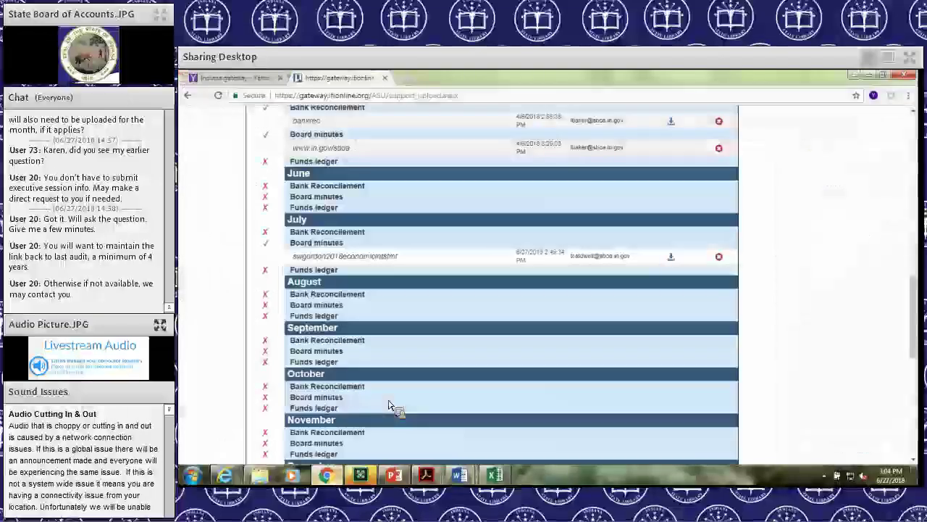
pyautogui.scroll(-5, 389, 405)
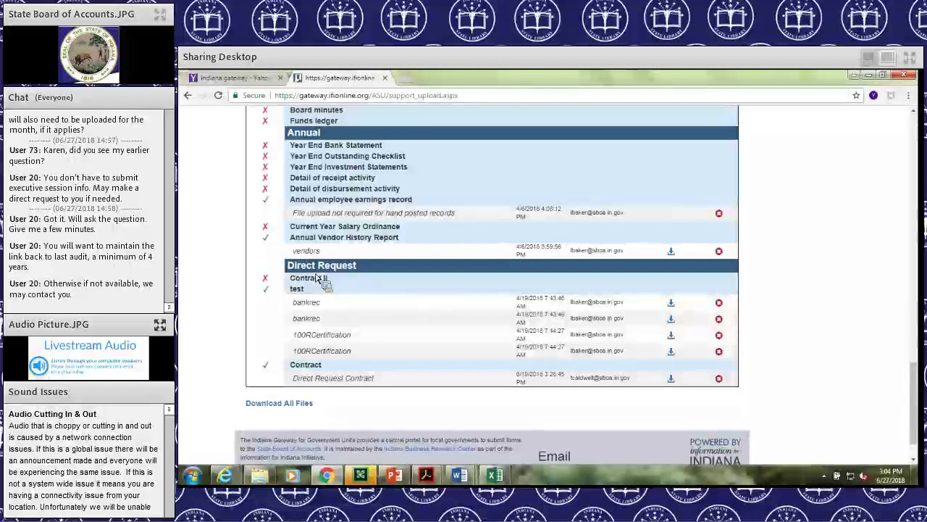
# Step: Set the upload group to Direct Request and the file type to Contract II
pyautogui.scroll(5, 316, 286)
pyautogui.scroll(10, 317, 308)
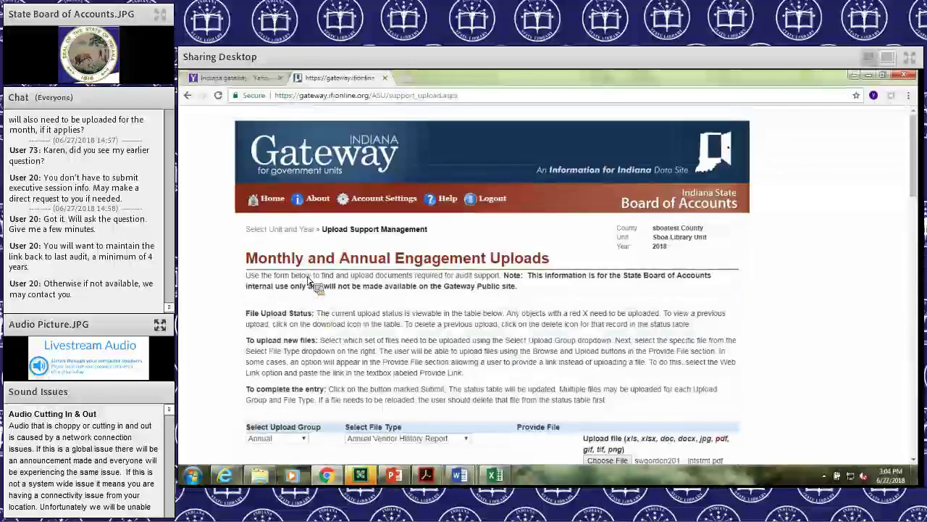
pyautogui.scroll(-2, 304, 326)
pyautogui.click(278, 275)
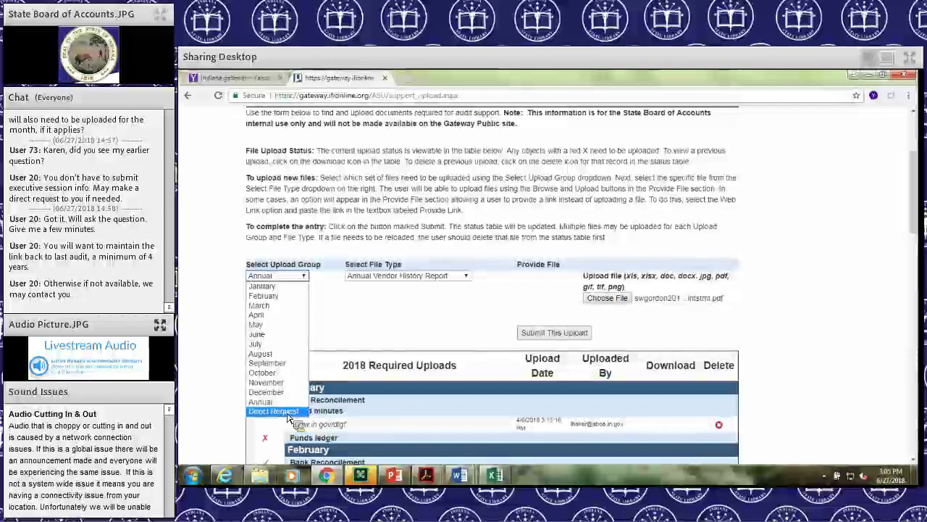
pyautogui.click(288, 413)
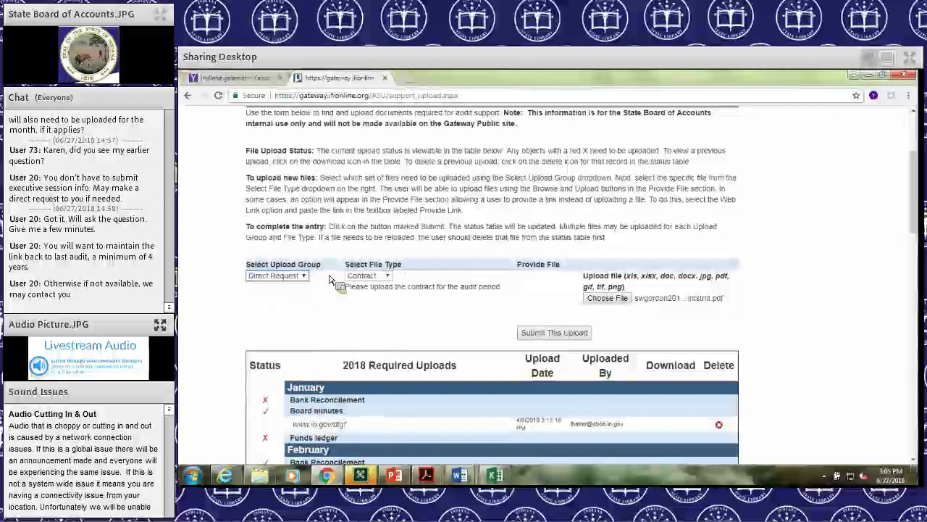
pyautogui.click(386, 278)
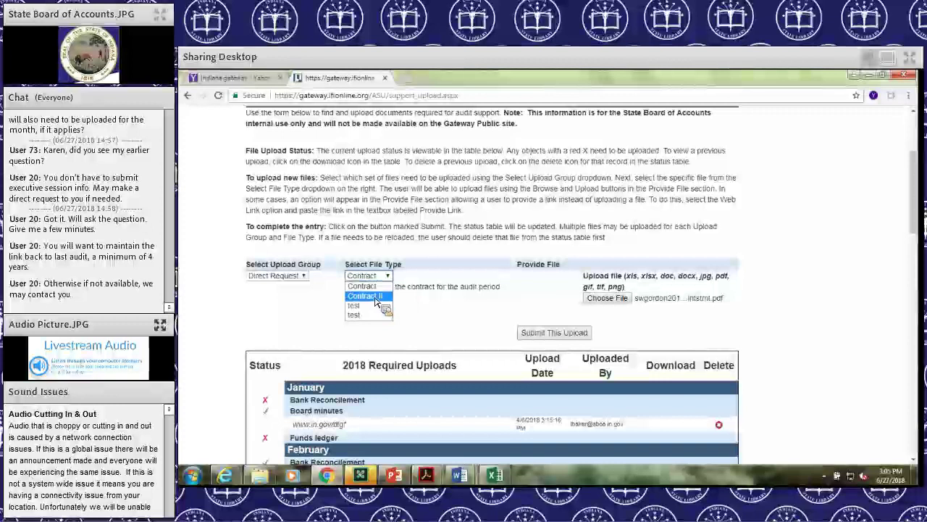
pyautogui.click(376, 297)
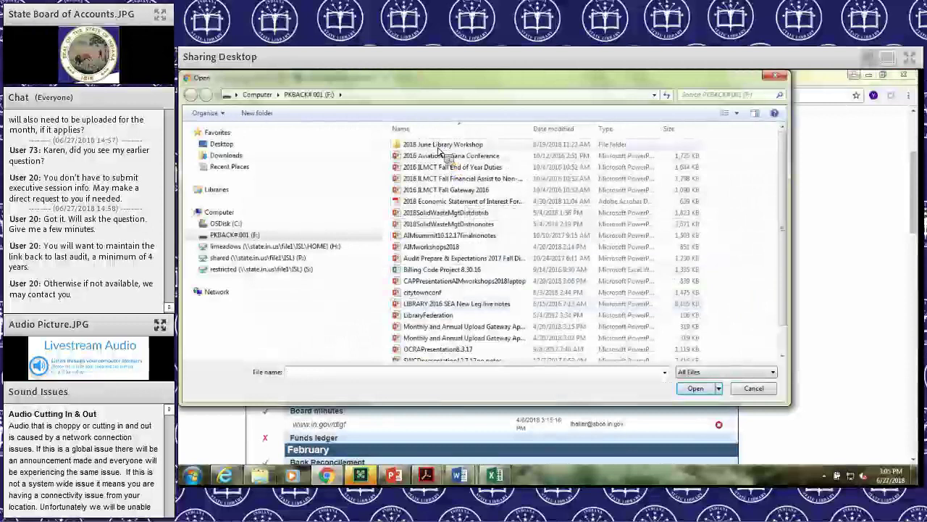
# Step: Choose Direct Request Contract from the Contract Upload folder inside 2018 June Library Workshop and submit it as the Contract II upload
pyautogui.doubleClick(444, 145)
pyautogui.doubleClick(426, 144)
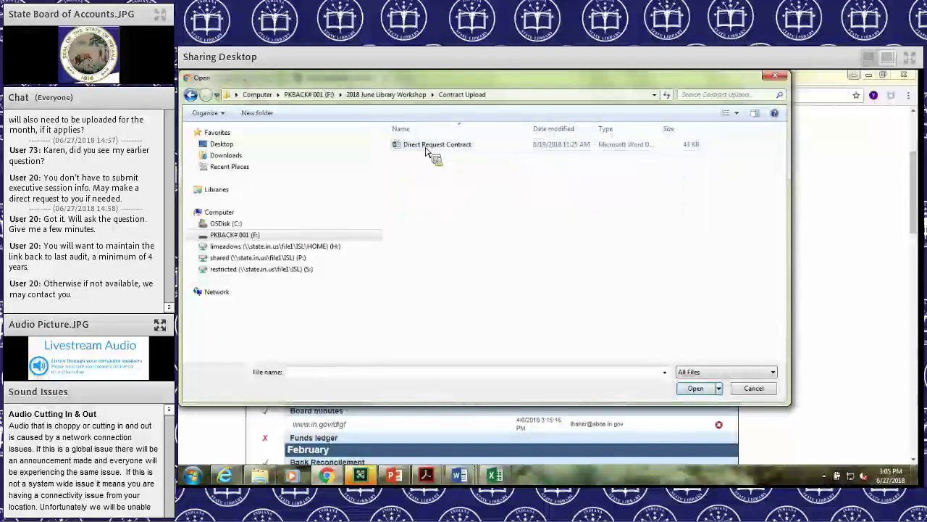
pyautogui.click(429, 147)
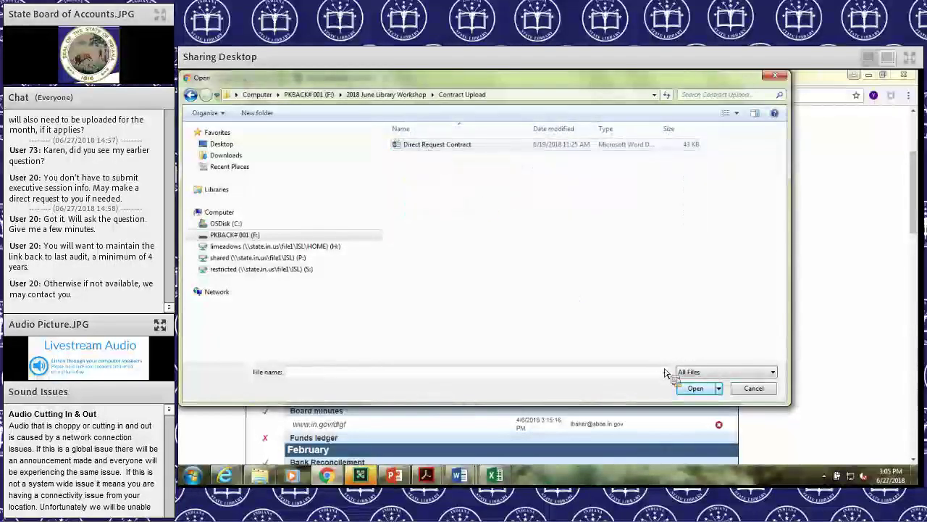
pyautogui.click(695, 390)
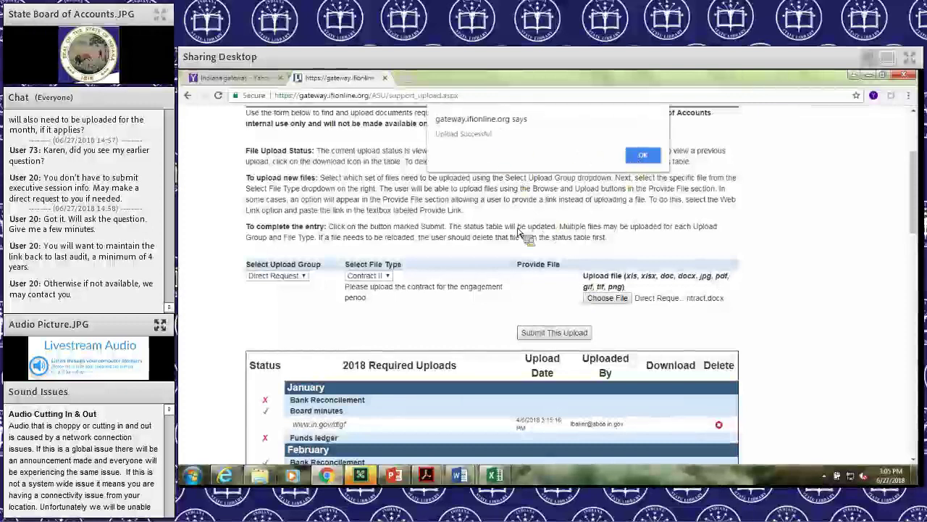
pyautogui.press('Return')
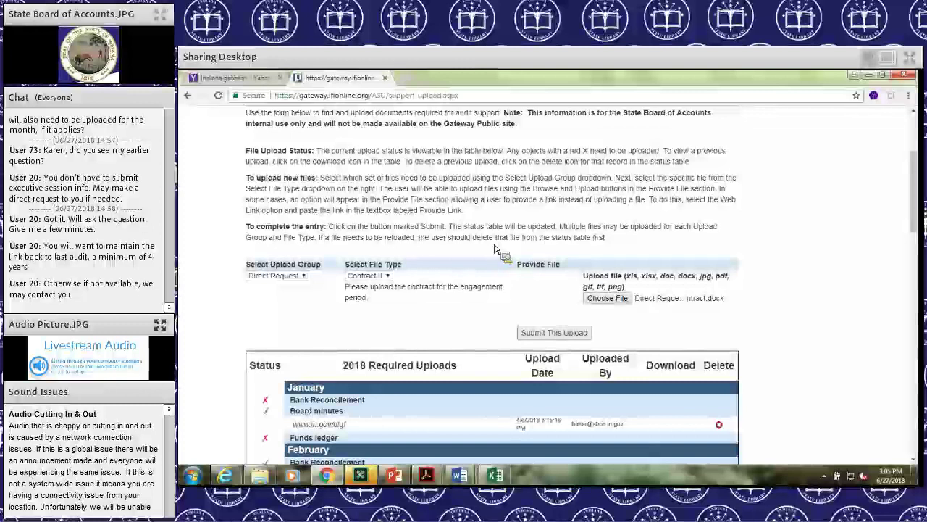
# Step: Check the Contract II entry under Direct Request, download its Direct Request Contract file, view it in Word, close it and return to Chrome
pyautogui.scroll(-7, 491, 251)
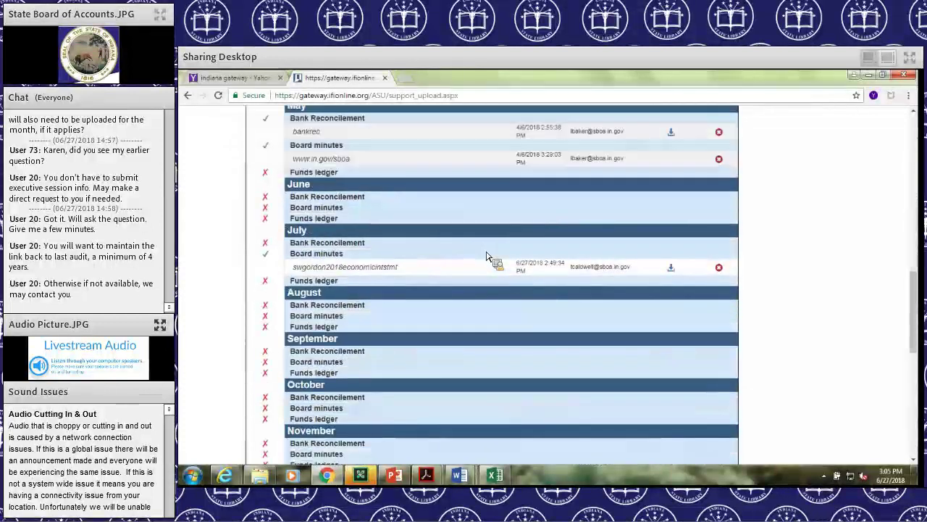
pyautogui.scroll(-6, 486, 258)
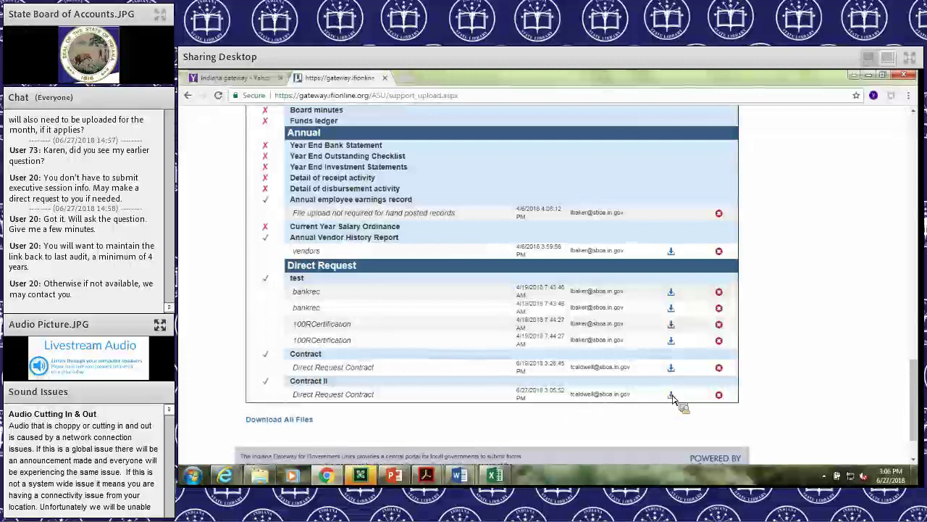
pyautogui.click(620, 365)
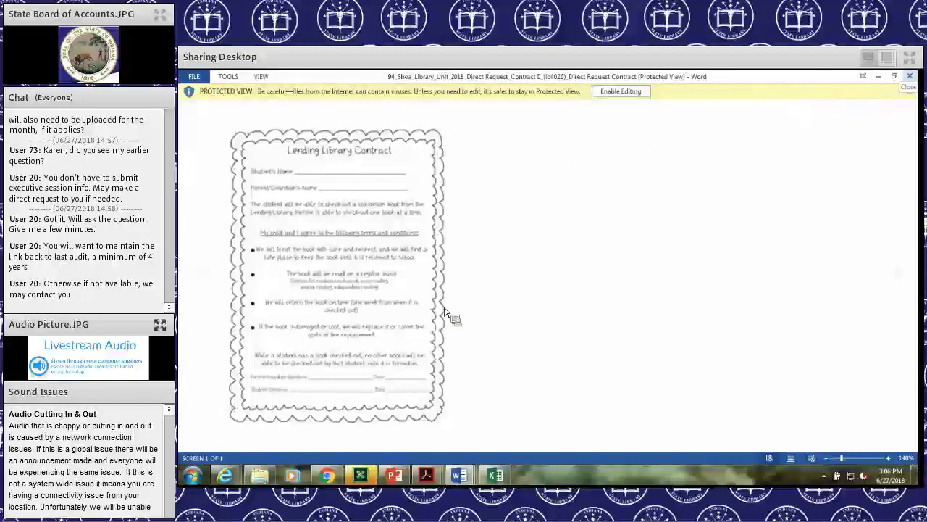
pyautogui.hotkey('ctrl', 'w')
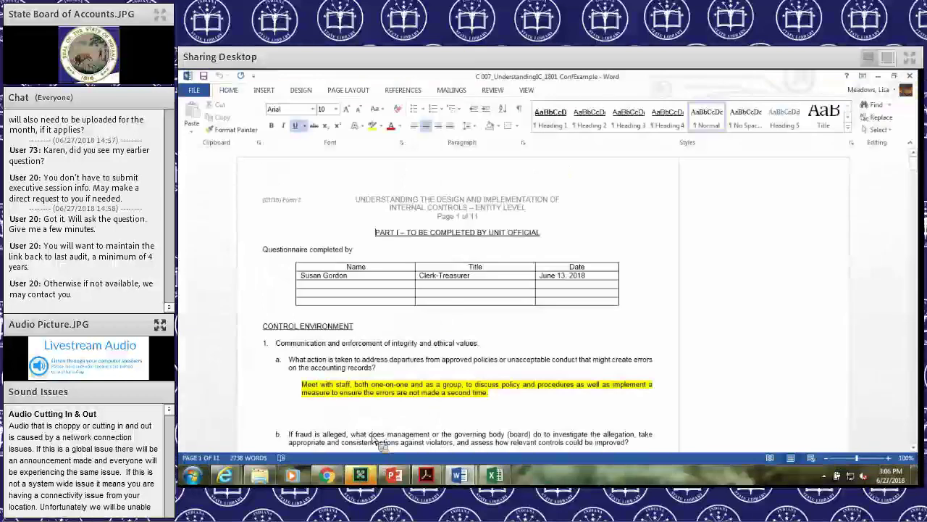
pyautogui.moveTo(327, 474)
pyautogui.click(425, 392)
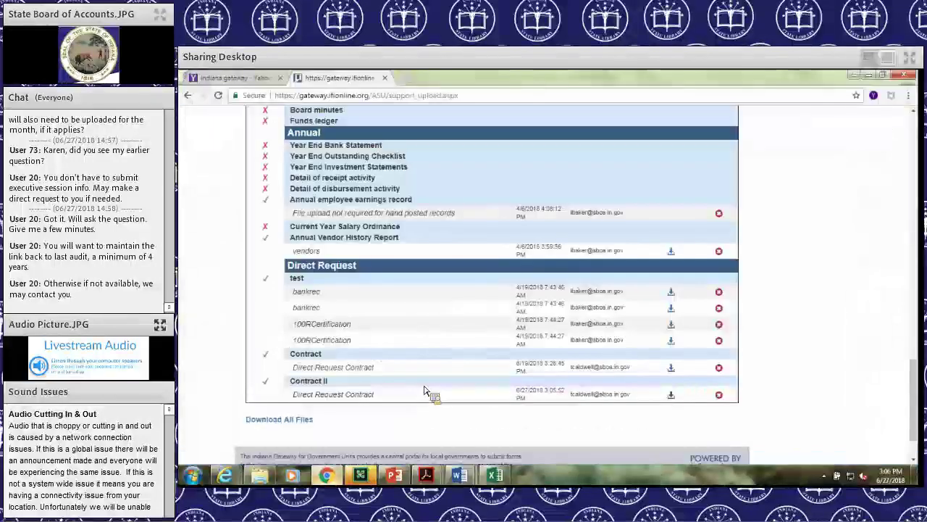
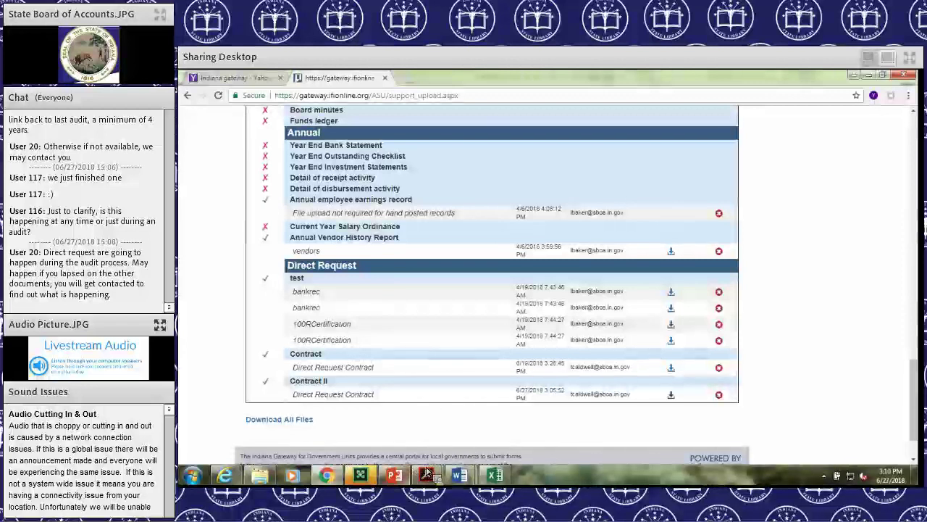
# Step: Switch to the Form 13 example toddville PDF in Acrobat Reader to review it, and switch to the ControlProcedures_1703 ConfExample workbook in Excel
pyautogui.moveTo(427, 467)
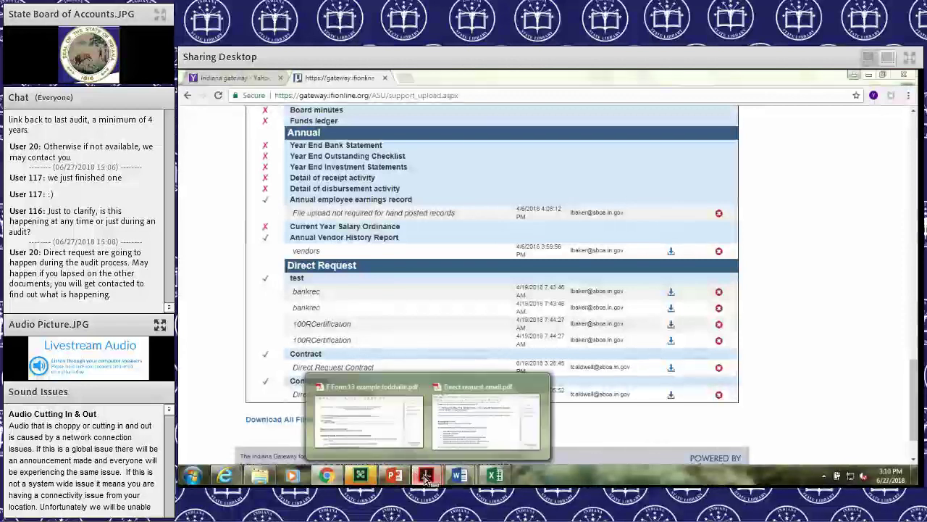
pyautogui.click(374, 420)
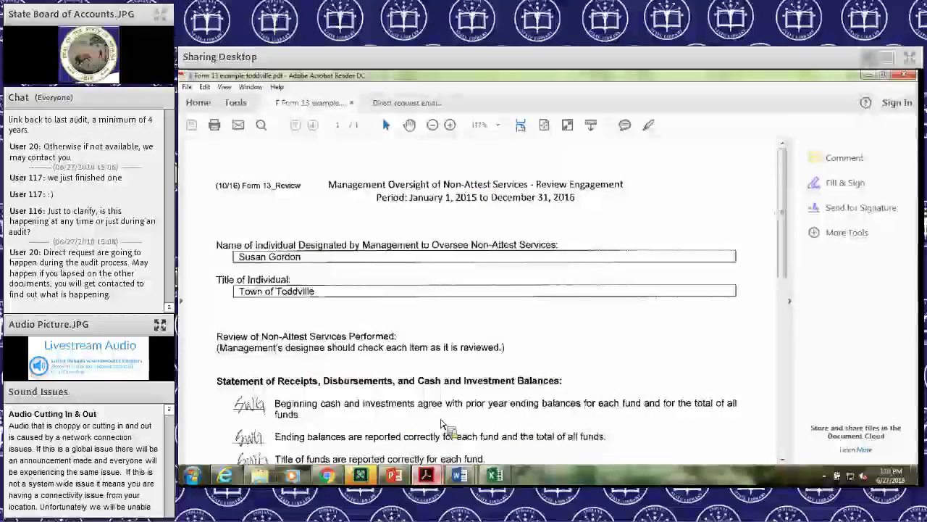
pyautogui.hotkey('alt', 'Tab')
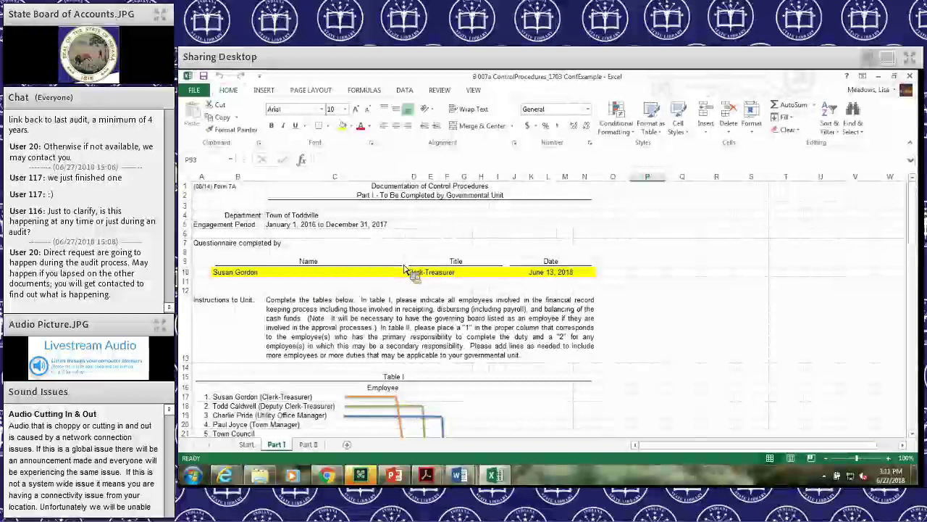
# Step: Skim the tables on the Part I sheet and review the department, engagement period and questionnaire-completed-by details in its header
pyautogui.scroll(-2, 405, 271)
pyautogui.scroll(-2, 404, 270)
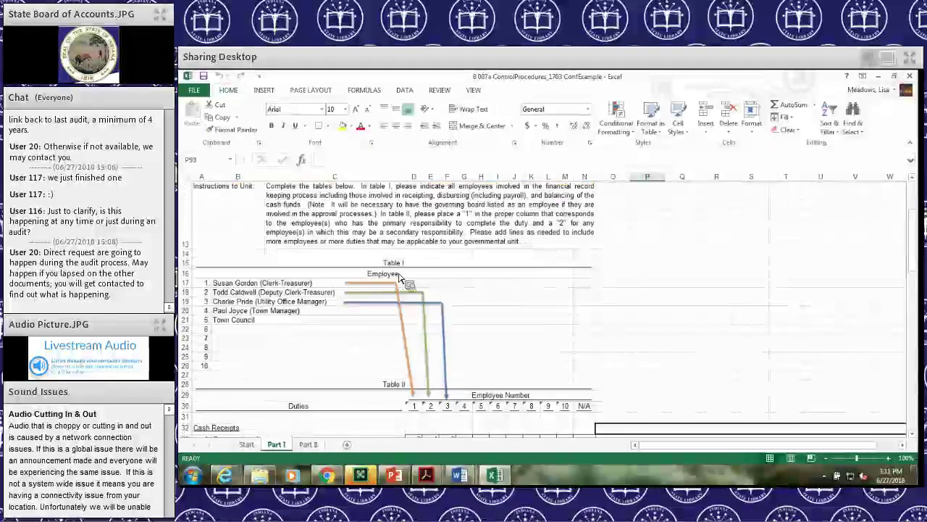
pyautogui.scroll(-3, 395, 280)
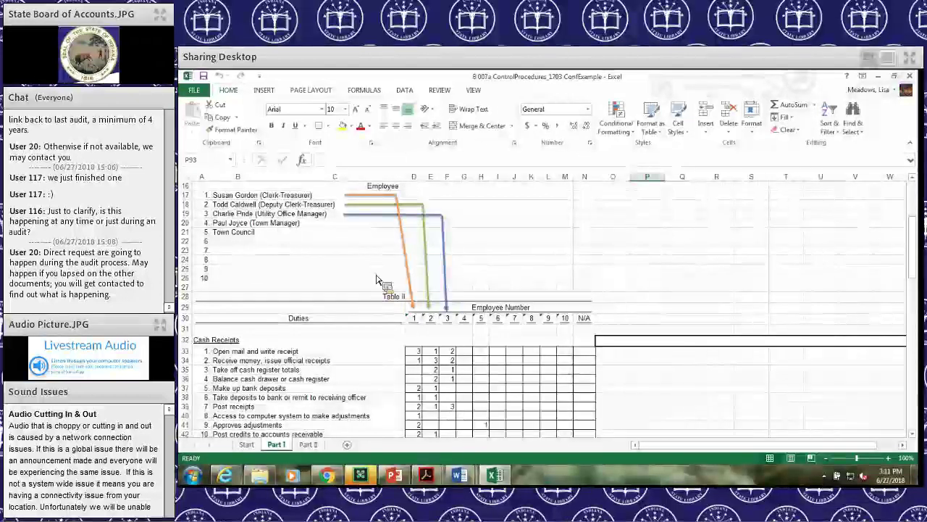
pyautogui.scroll(2, 376, 280)
pyautogui.scroll(1, 376, 280)
pyautogui.scroll(2, 380, 280)
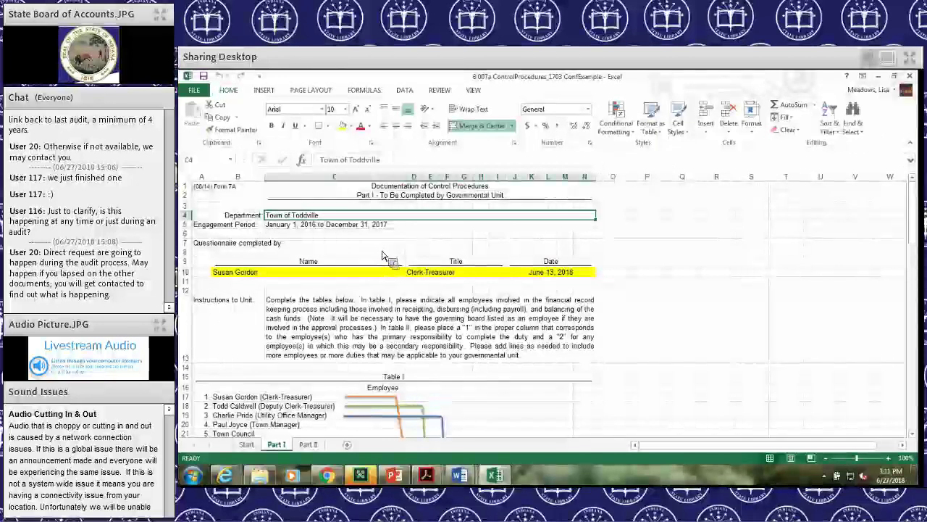
pyautogui.scroll(-1, 384, 252)
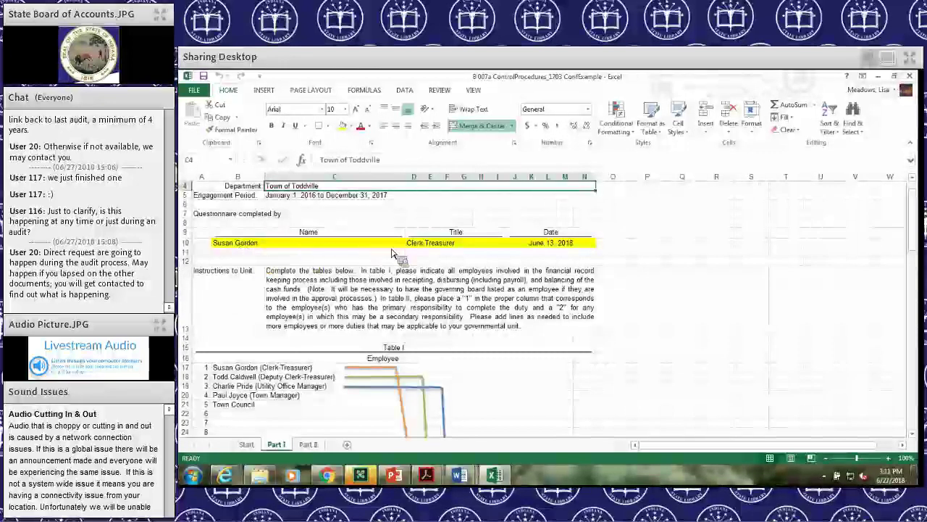
pyautogui.click(391, 243)
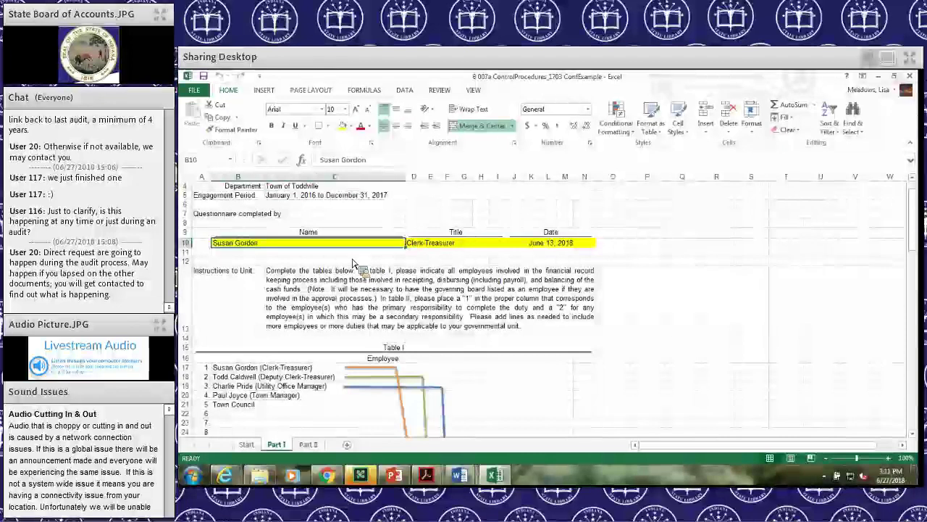
# Step: Read the instructions to the unit, the Table I employee list and the Table II Cash Receipts duties
pyautogui.scroll(-3, 340, 259)
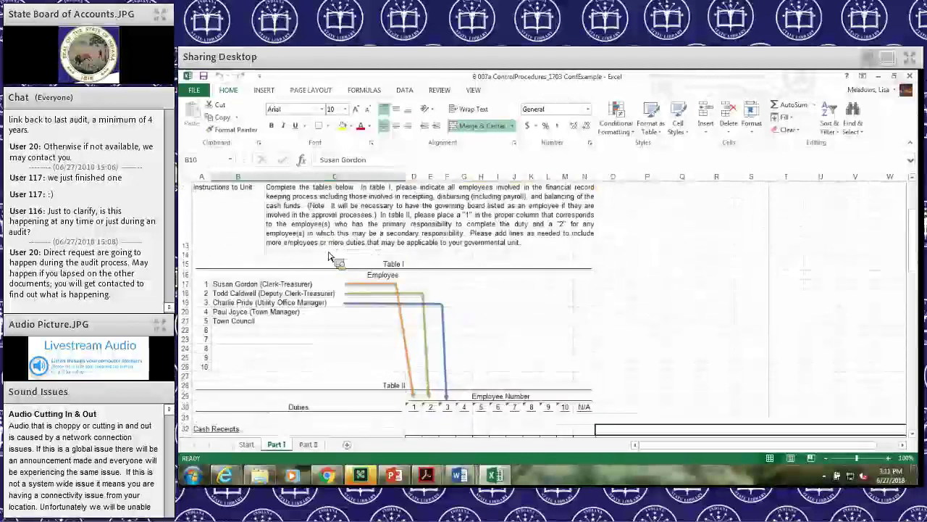
pyautogui.scroll(-1, 333, 257)
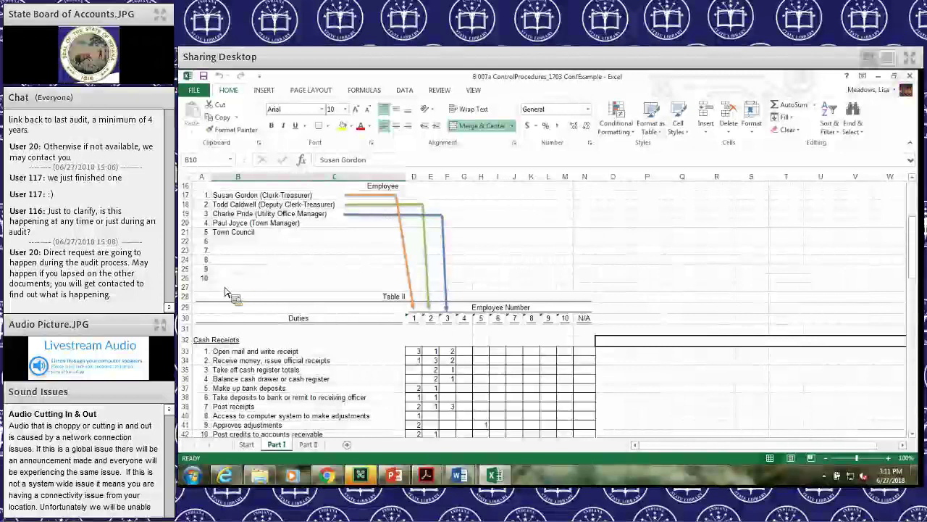
pyautogui.scroll(3, 225, 293)
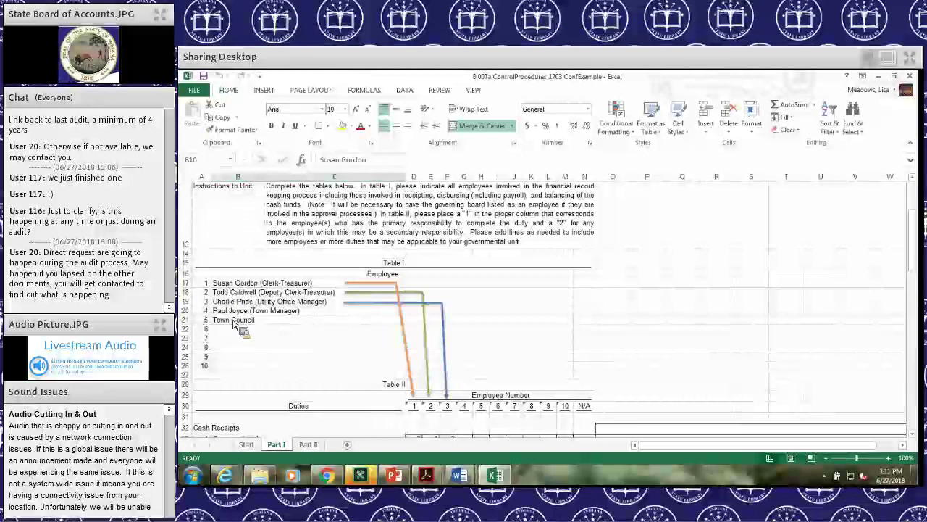
pyautogui.scroll(-2, 234, 325)
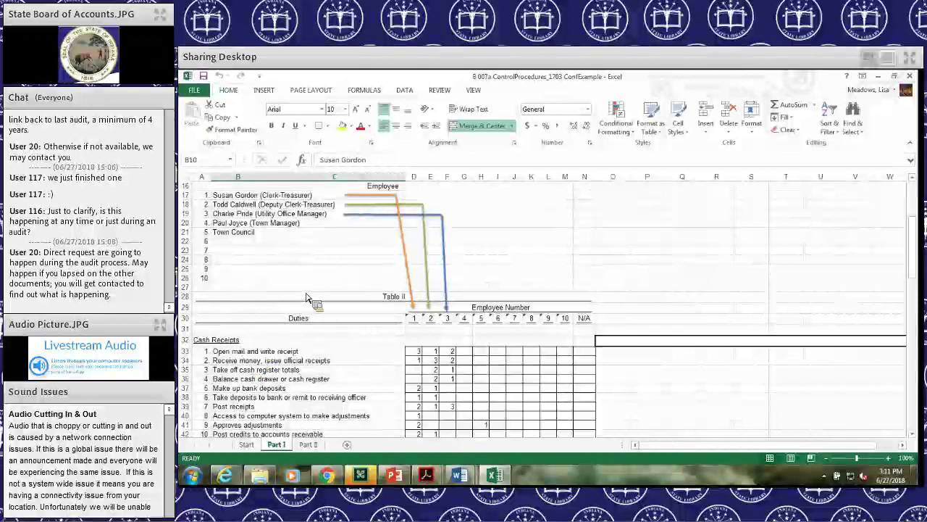
pyautogui.scroll(-1, 375, 227)
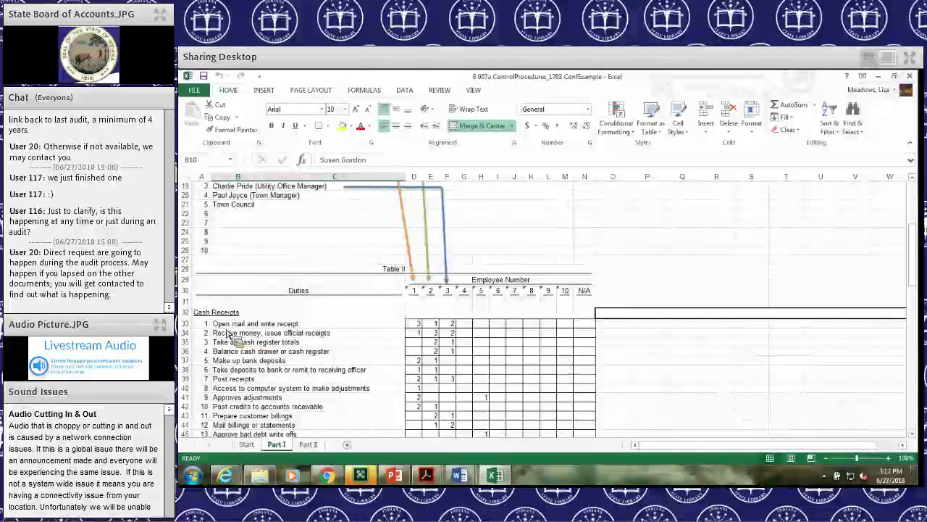
# Step: Examine the entries for employees 1, 2 and 3 in the Open mail and write receipt row against the Table I employee list
pyautogui.click(430, 289)
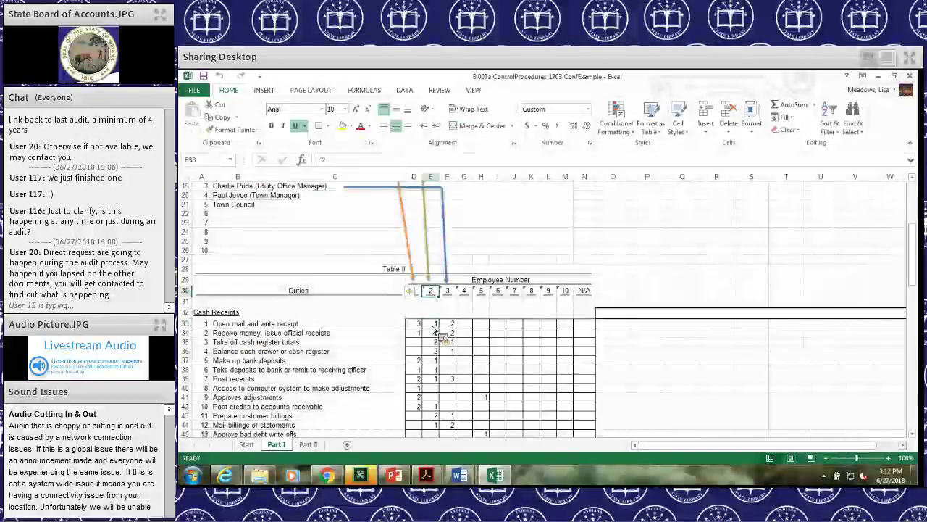
pyautogui.click(432, 320)
pyautogui.scroll(3, 368, 315)
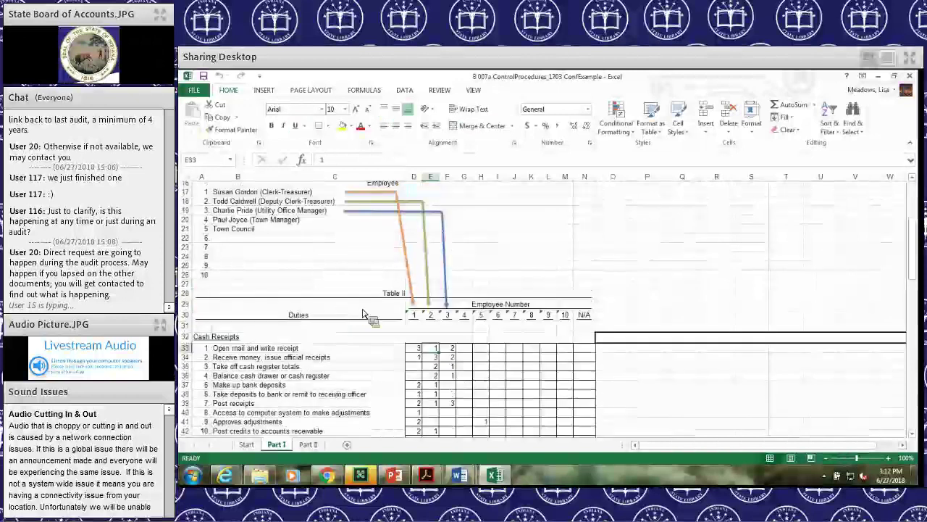
pyautogui.scroll(-2, 431, 326)
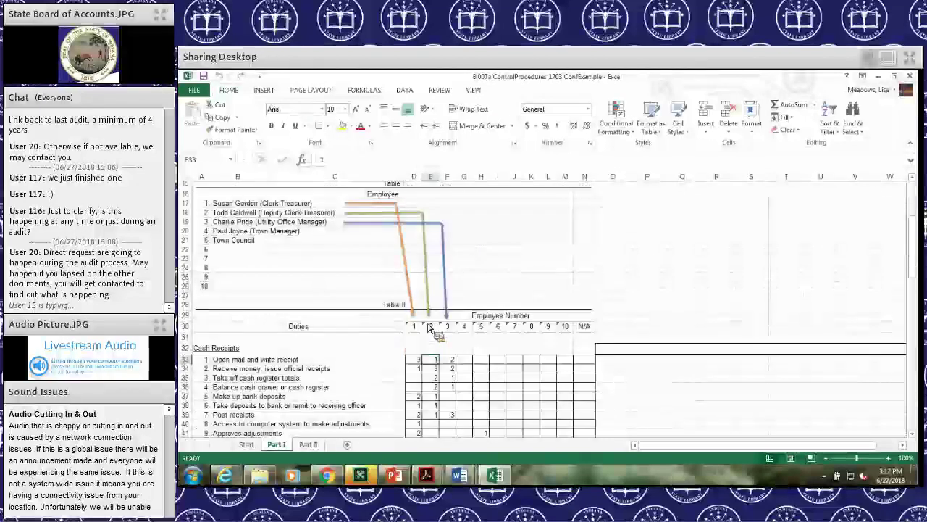
pyautogui.moveTo(429, 328); pyautogui.dragTo(449, 309)
pyautogui.click(451, 324)
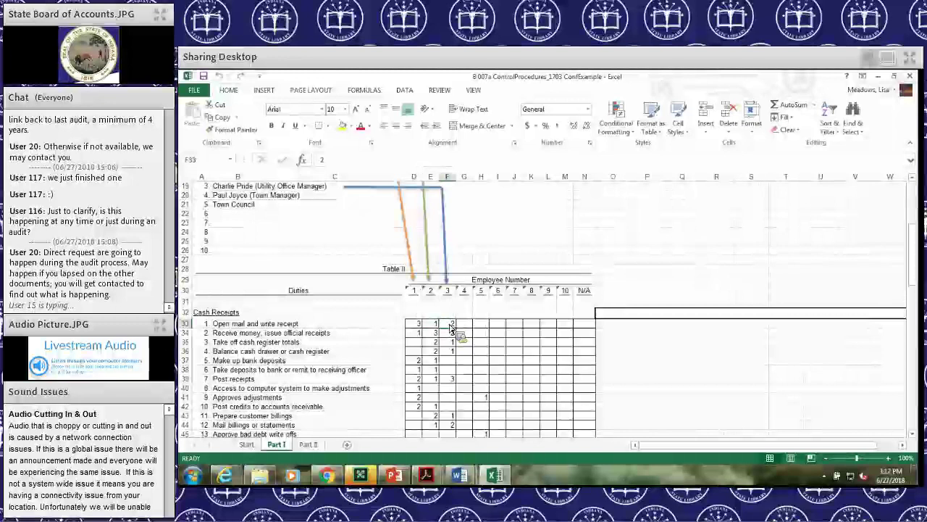
pyautogui.scroll(1, 435, 329)
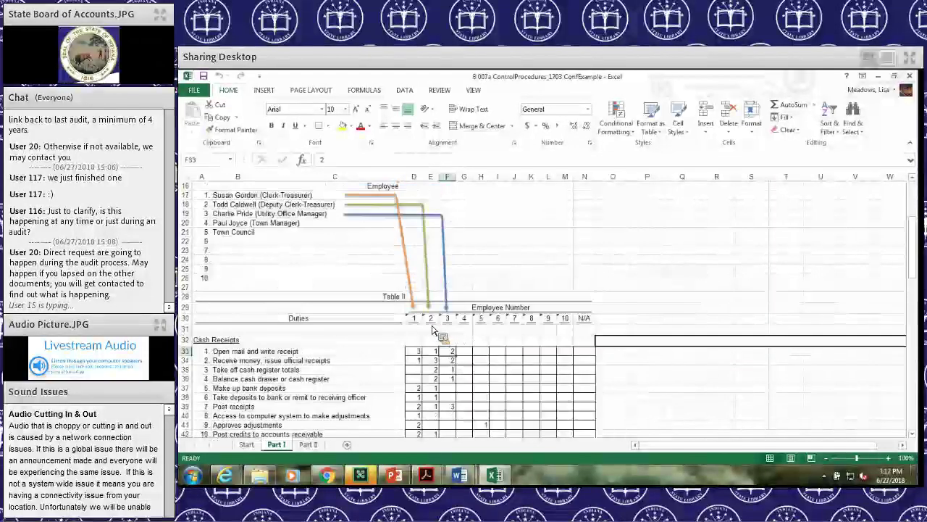
pyautogui.scroll(-1, 413, 330)
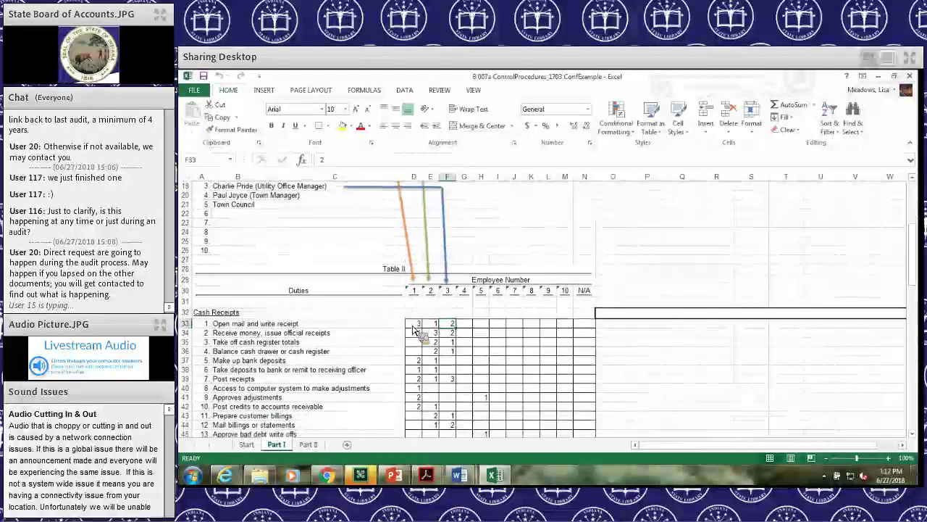
pyautogui.click(413, 326)
pyautogui.scroll(1, 424, 332)
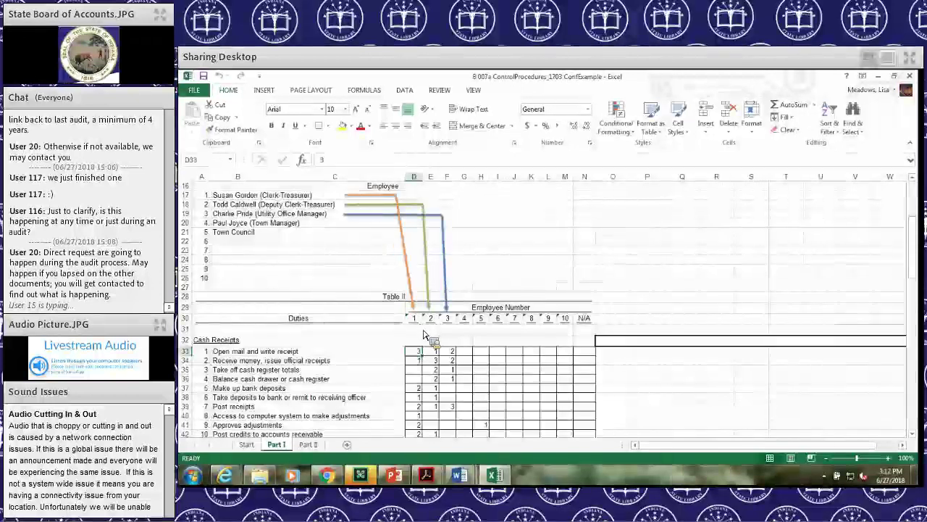
# Step: Skim the Table II duties on the Part I sheet from Cash Receipts through Cash Disbursements and Payrolls to the Cash section
pyautogui.scroll(-1, 391, 339)
pyautogui.scroll(-1, 378, 339)
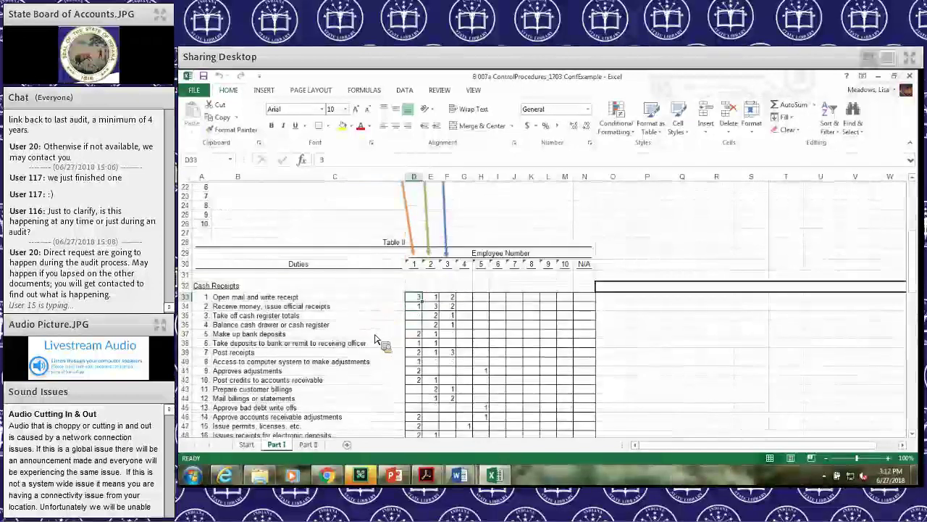
pyautogui.scroll(-1, 251, 280)
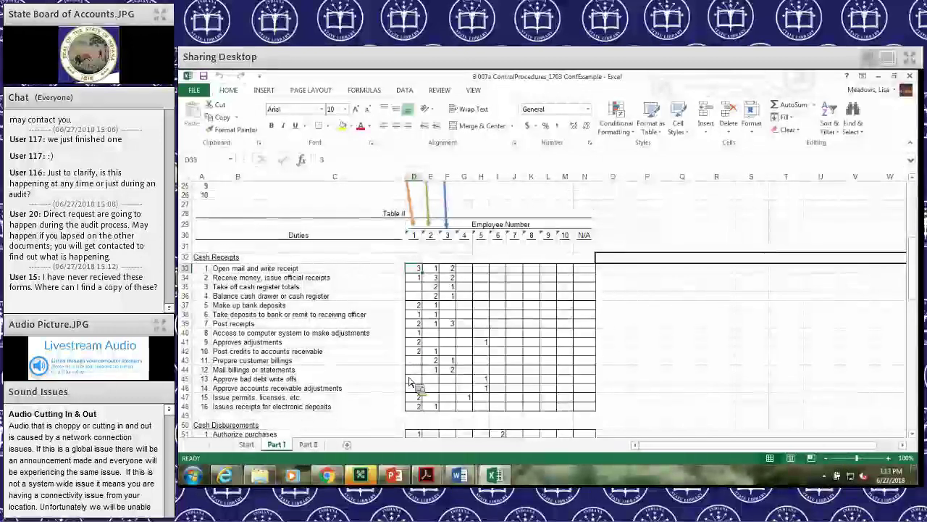
pyautogui.scroll(-4, 410, 382)
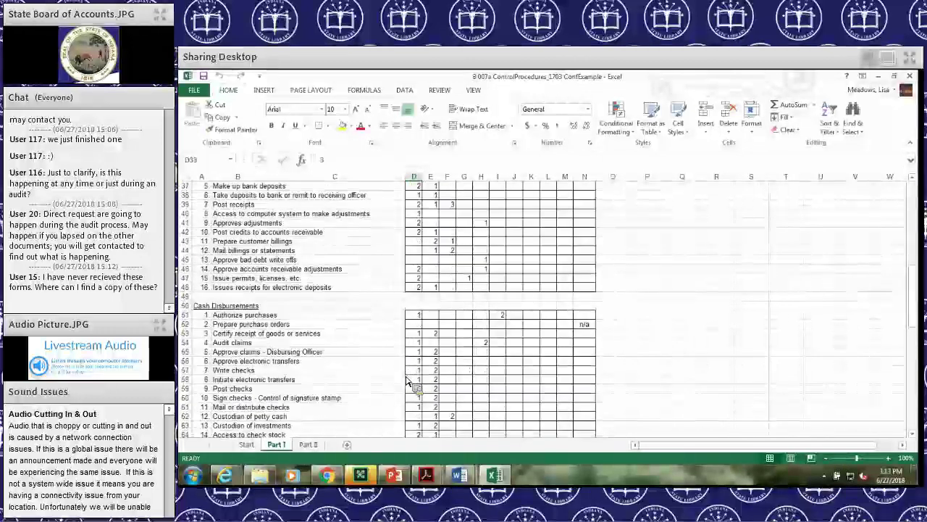
pyautogui.scroll(-2, 395, 375)
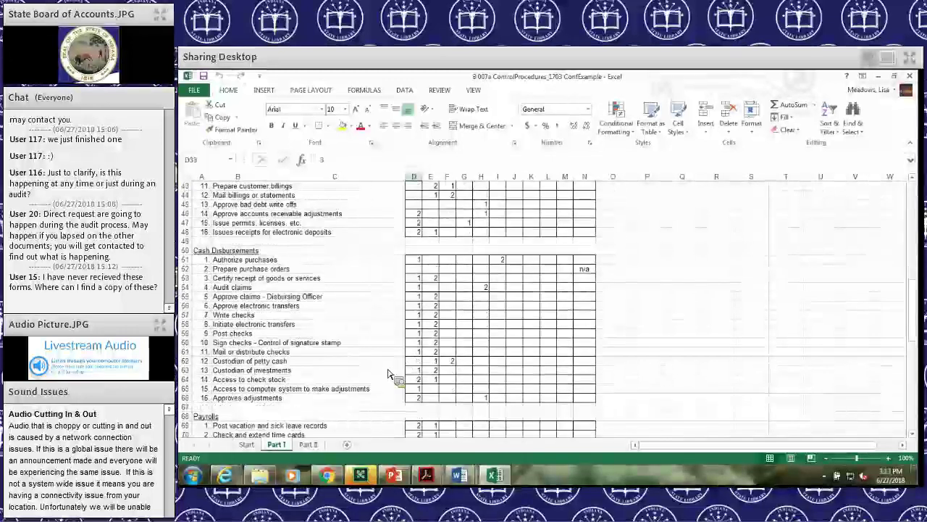
pyautogui.scroll(-1, 390, 374)
pyautogui.scroll(-6, 388, 374)
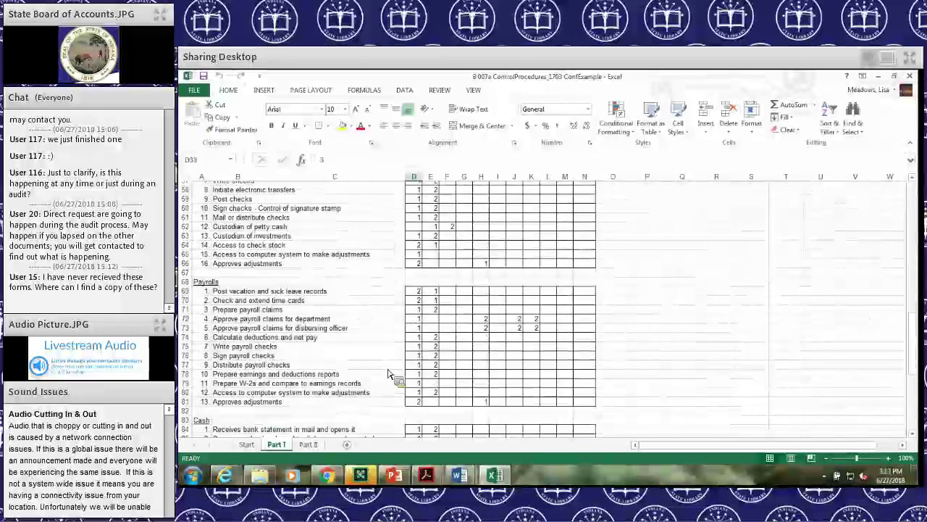
pyautogui.scroll(-3, 388, 374)
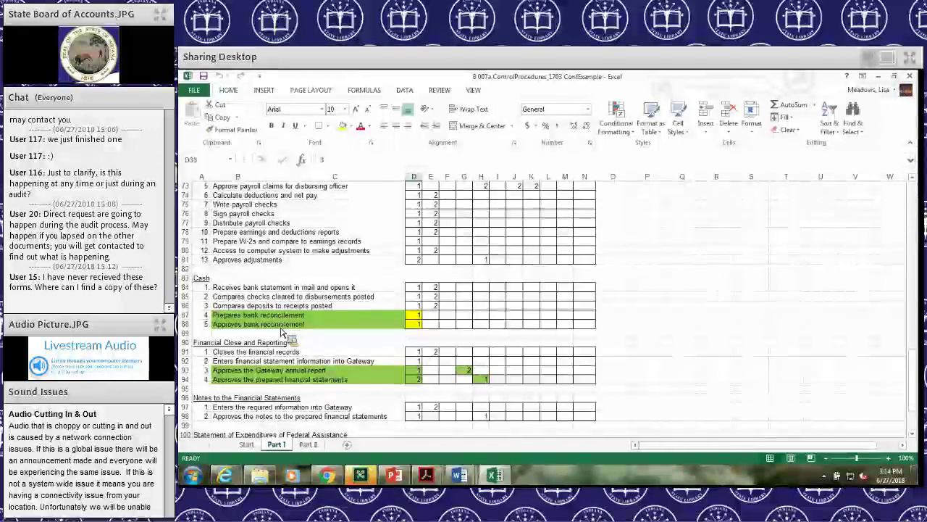
# Step: Examine who prepares and who approves the bank reconcilement in the Cash section, and select the whole Approves bank reconcilement row
pyautogui.click(250, 326)
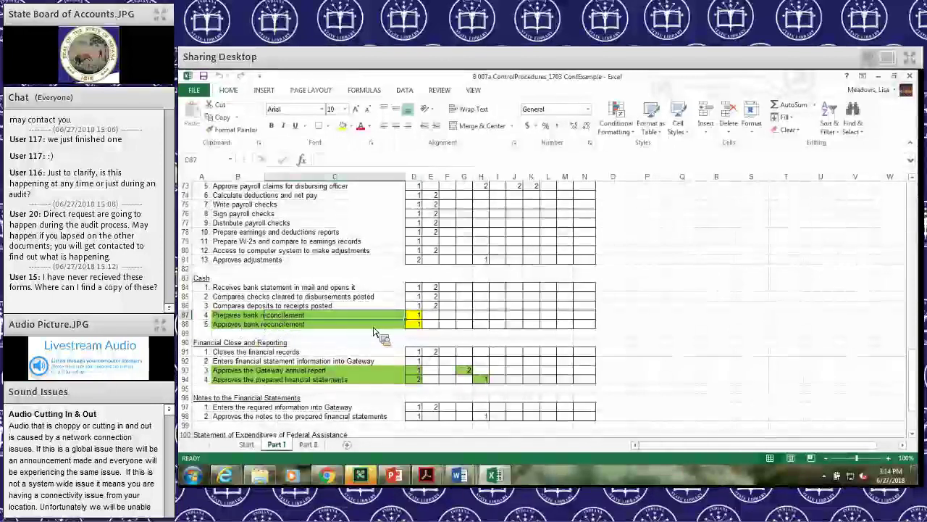
pyautogui.click(245, 325)
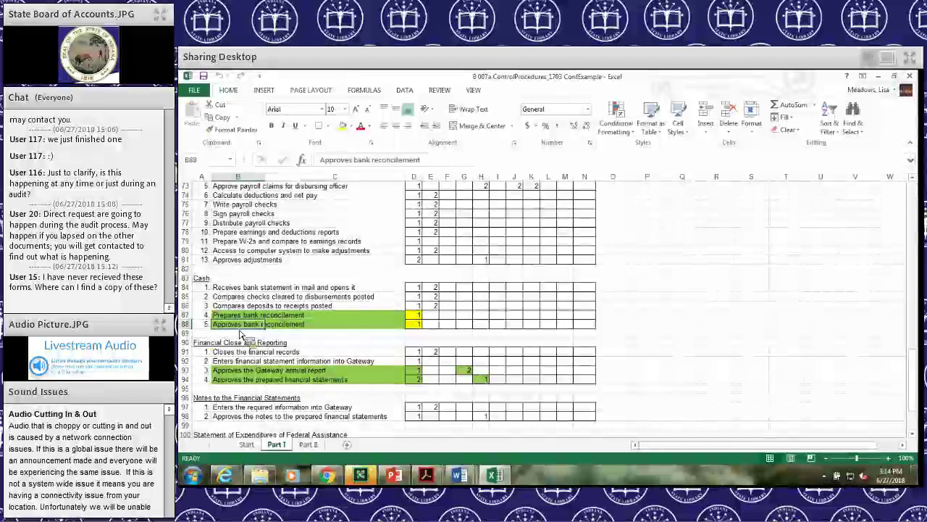
pyautogui.click(185, 324)
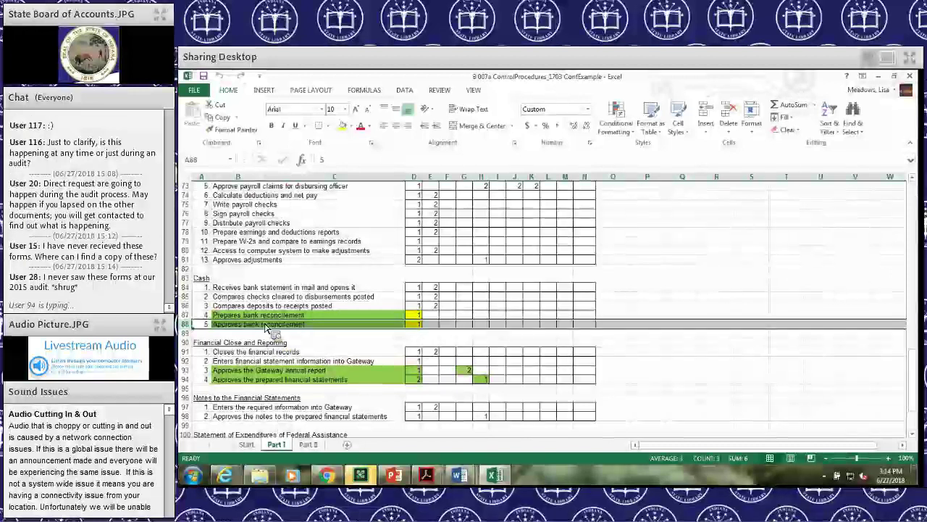
# Step: Examine the employee entries for approving the Gateway annual report and the prepared financial statements under Financial Close and Reporting
pyautogui.click(214, 370)
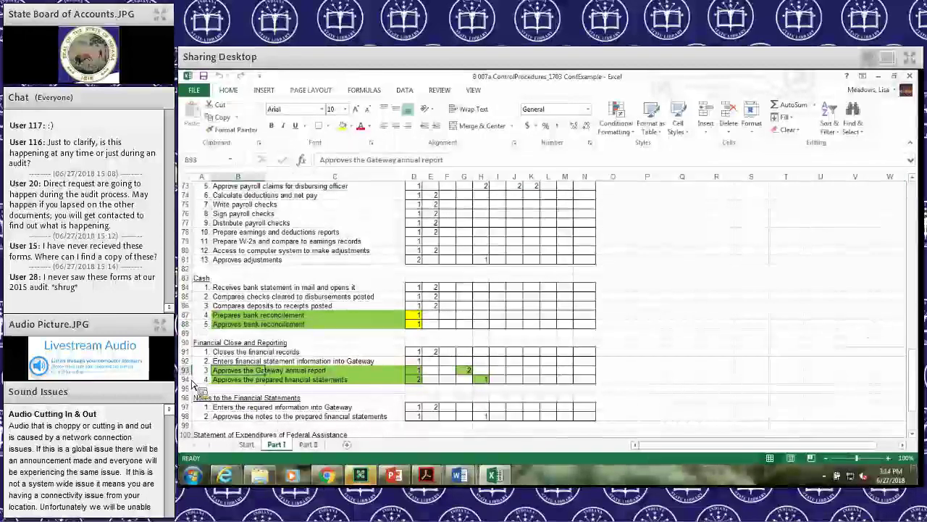
pyautogui.moveTo(186, 371); pyautogui.dragTo(185, 379)
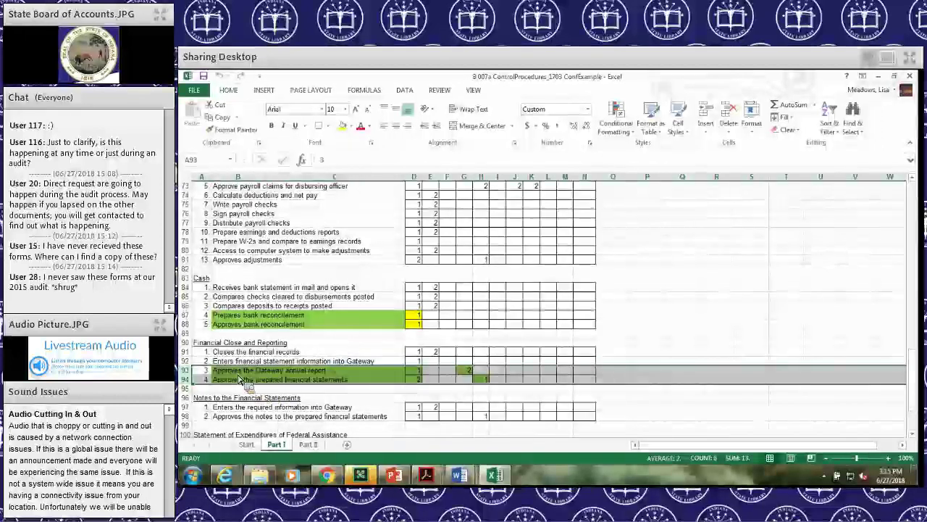
pyautogui.click(384, 372)
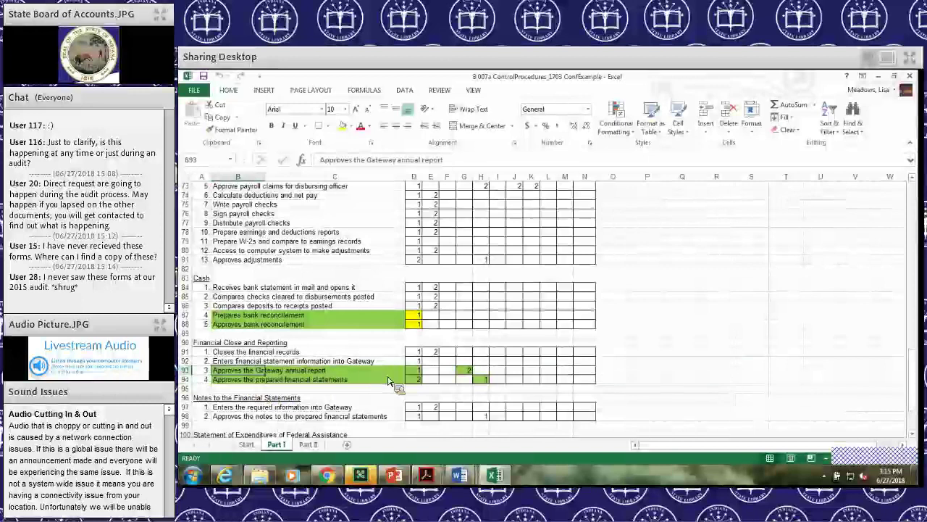
pyautogui.moveTo(467, 379); pyautogui.dragTo(418, 377)
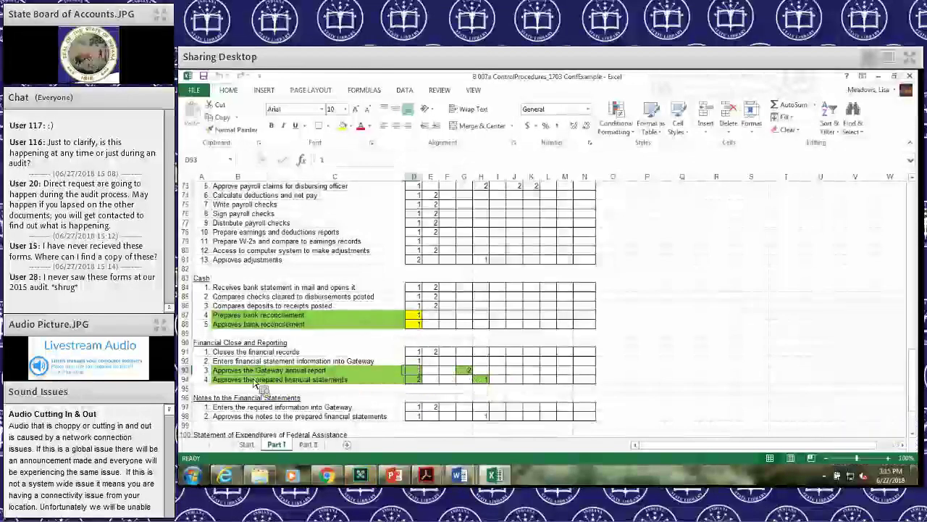
pyautogui.moveTo(311, 382); pyautogui.dragTo(483, 382)
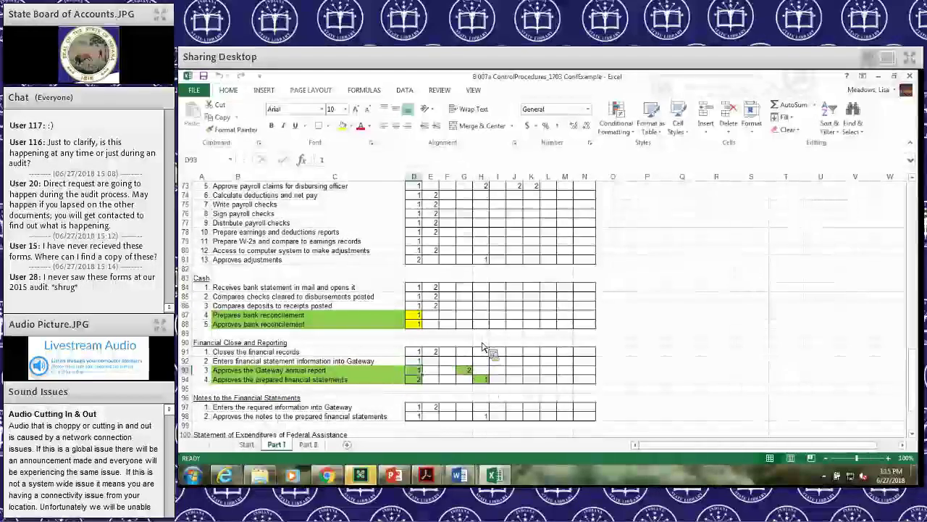
# Step: Look up employee number 5 in the Table I list and compare it with the Approves the prepared financial statements entry
pyautogui.scroll(17, 484, 347)
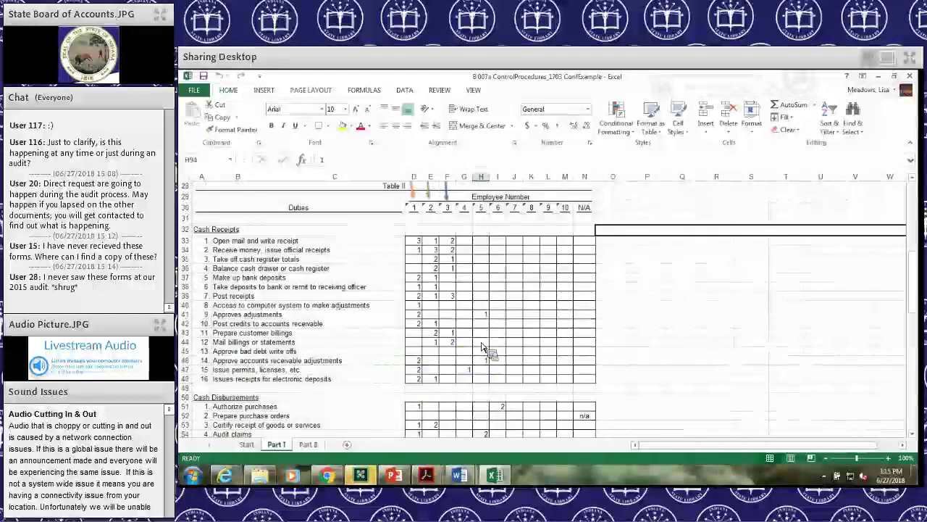
pyautogui.scroll(2, 484, 317)
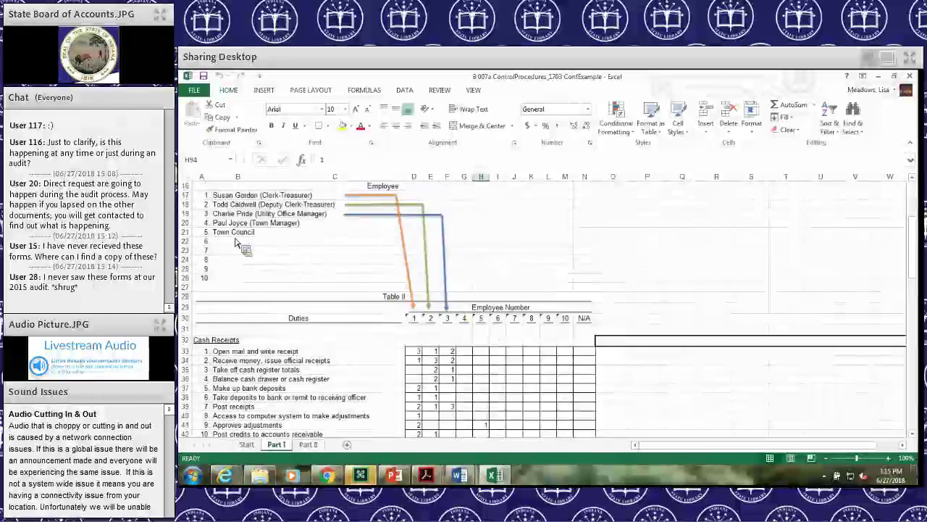
pyautogui.hotkey('ctrl', 'z')
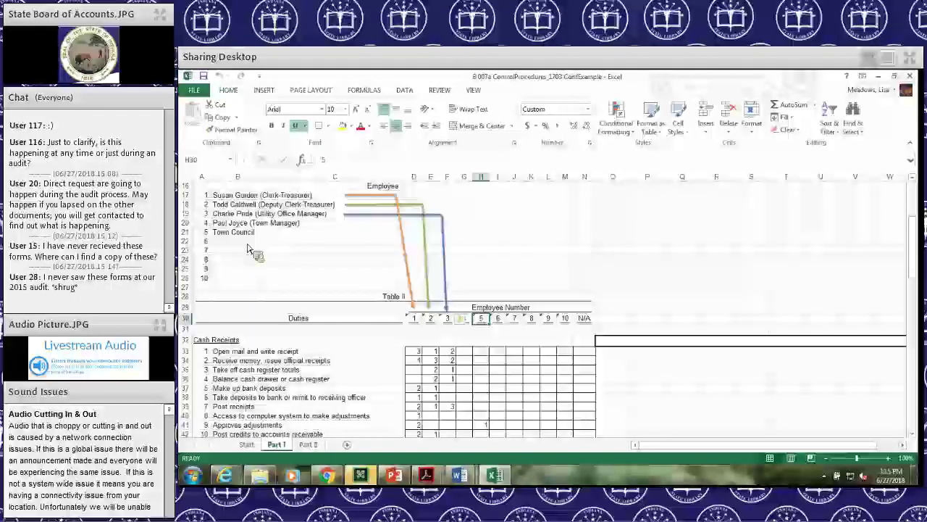
pyautogui.hotkey('ctrl', 'z')
pyautogui.scroll(-20, 290, 255)
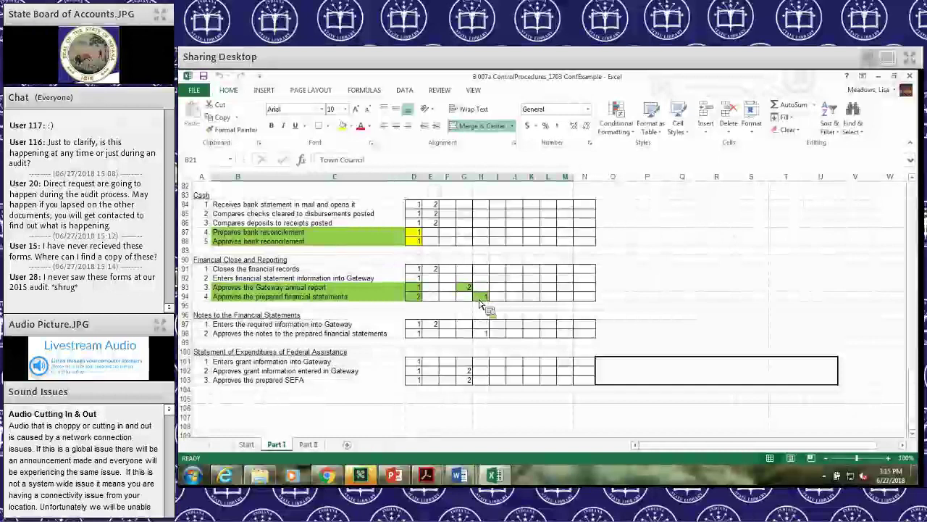
pyautogui.moveTo(482, 304); pyautogui.dragTo(484, 305)
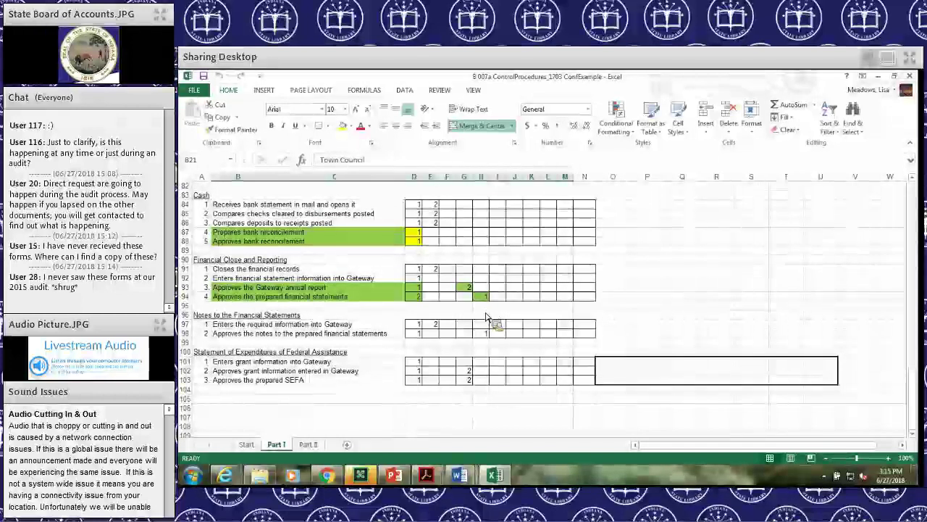
pyautogui.scroll(-1, 507, 308)
pyautogui.scroll(2, 576, 290)
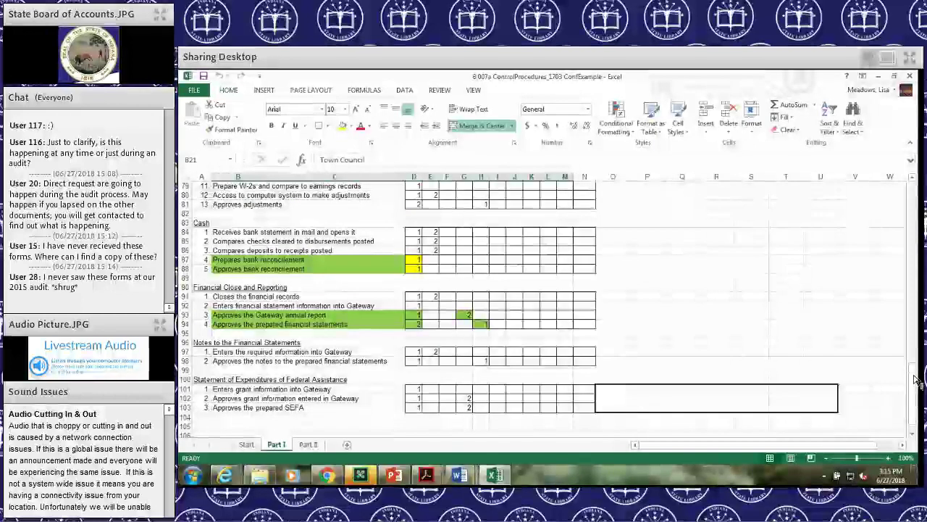
# Step: Return to the form header at the start of the Part I sheet and select cell A1
pyautogui.moveTo(914, 378); pyautogui.dragTo(922, 202)
pyautogui.scroll(10, 724, 323)
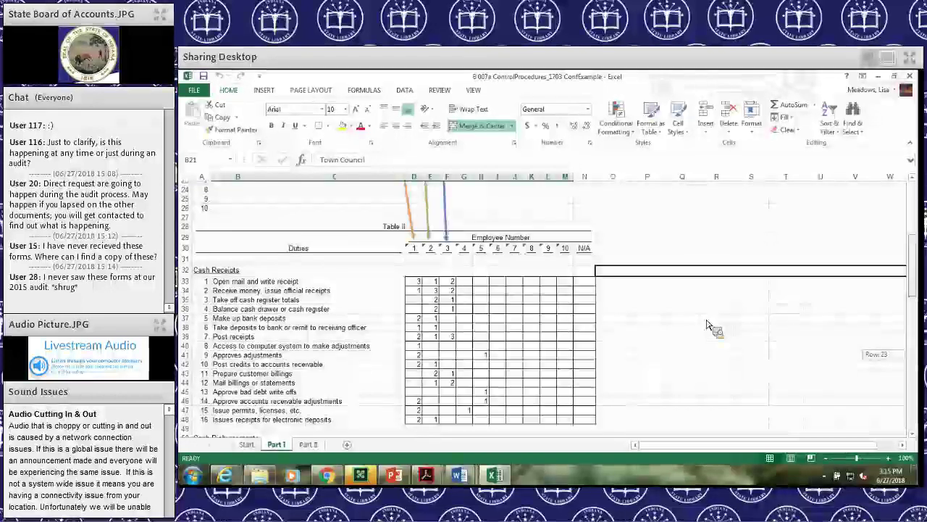
pyautogui.scroll(5, 674, 341)
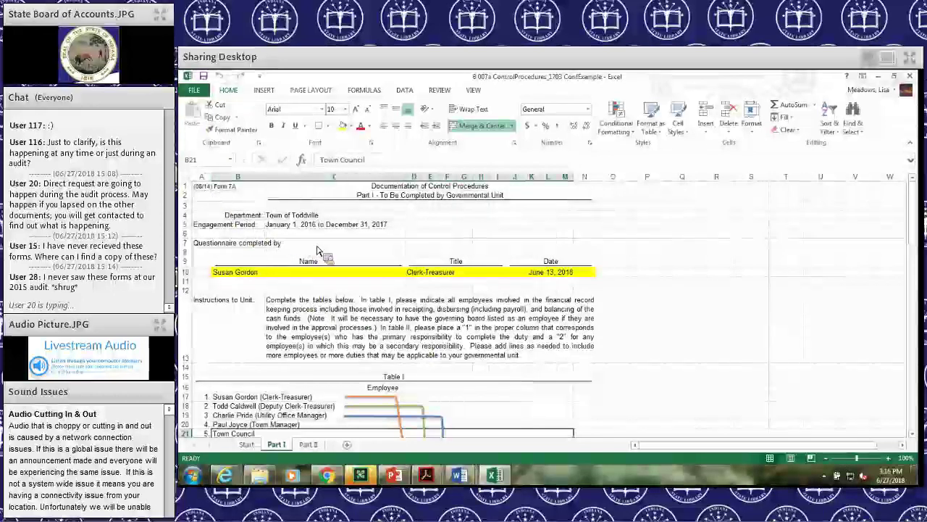
pyautogui.hotkey('ctrl', 'Home')
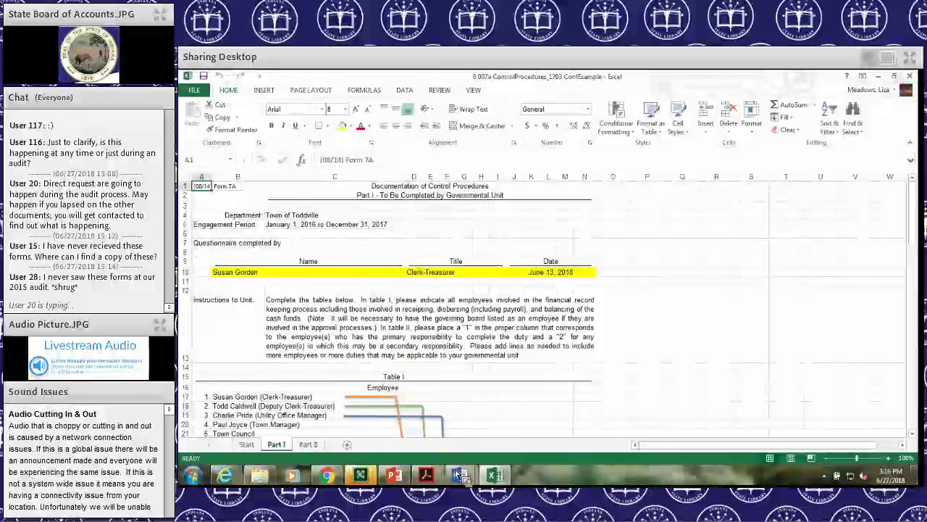
# Step: Glance at the Form 13 example toddville PDF in Acrobat Reader, and switch back to the Excel workbook to skim the Part I duties again
pyautogui.moveTo(457, 473)
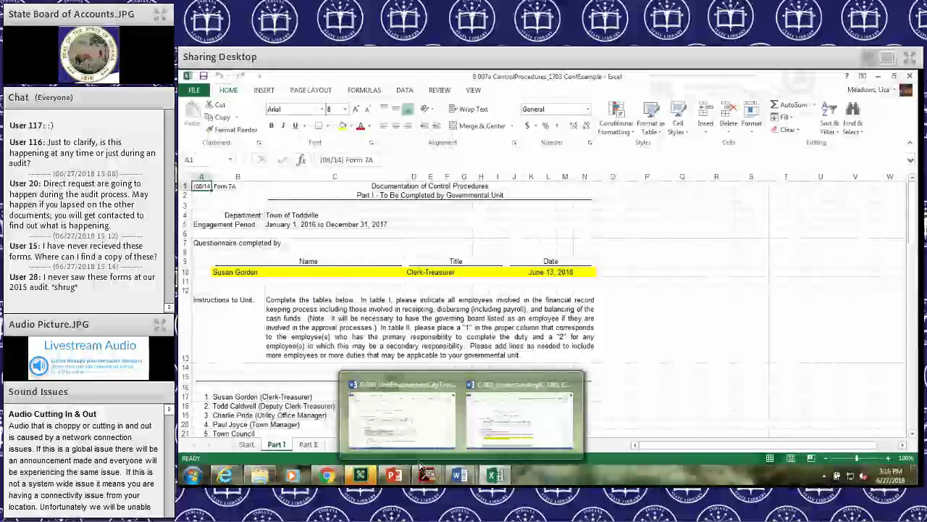
pyautogui.click(360, 408)
pyautogui.click(495, 476)
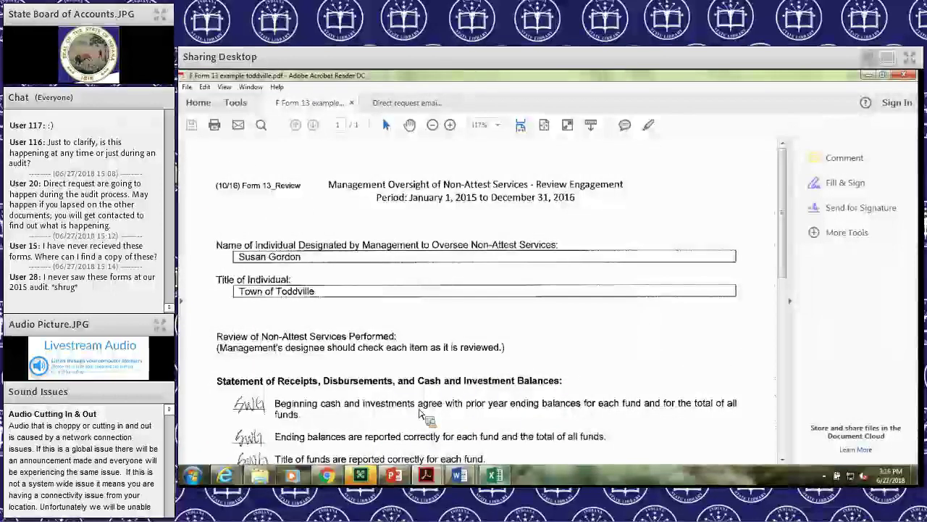
pyautogui.scroll(-3, 424, 417)
pyautogui.scroll(-5, 424, 416)
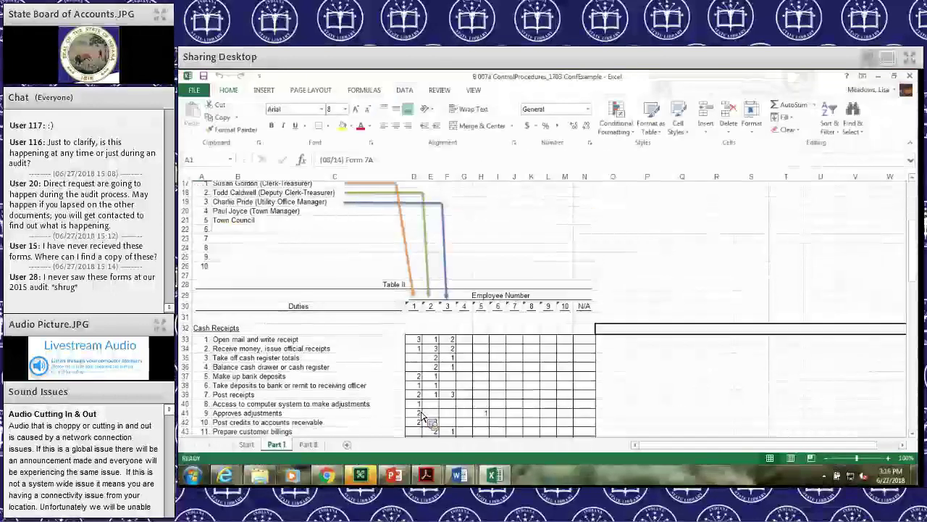
pyautogui.scroll(-4, 418, 414)
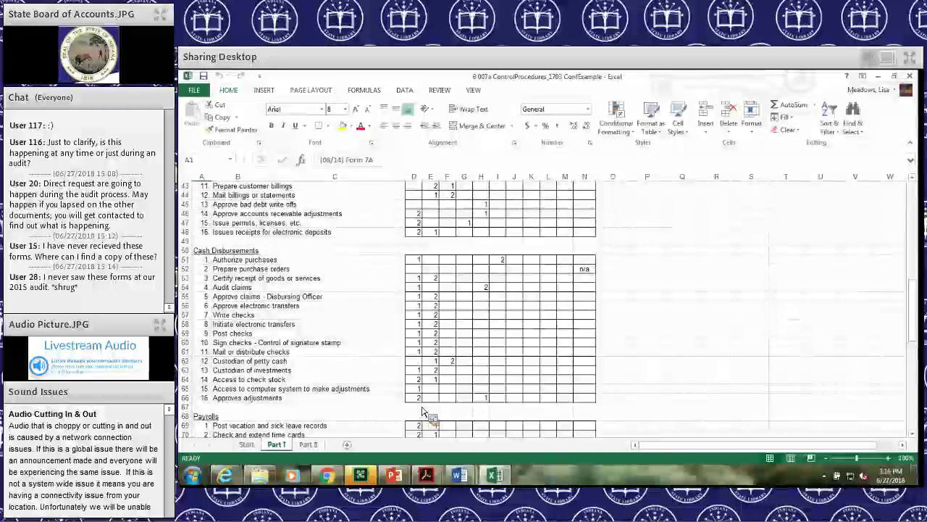
pyautogui.scroll(13, 424, 417)
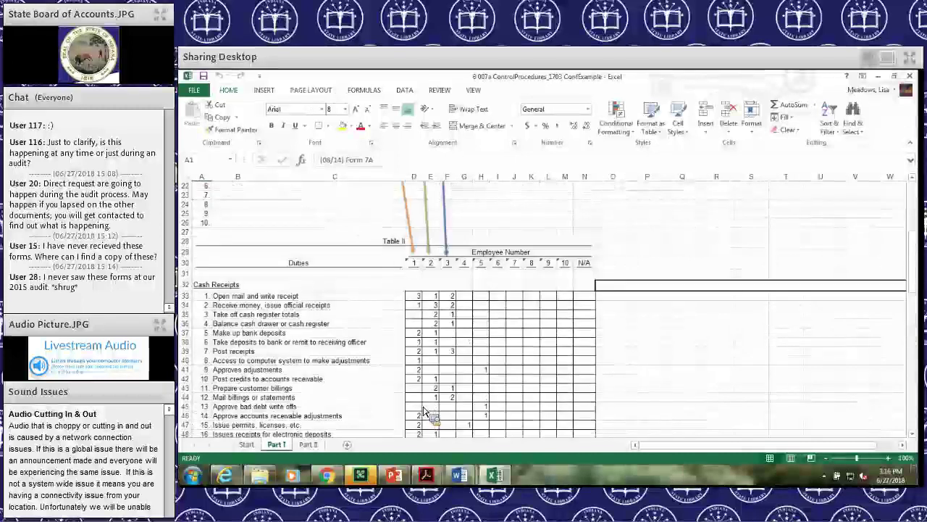
pyautogui.scroll(1, 422, 438)
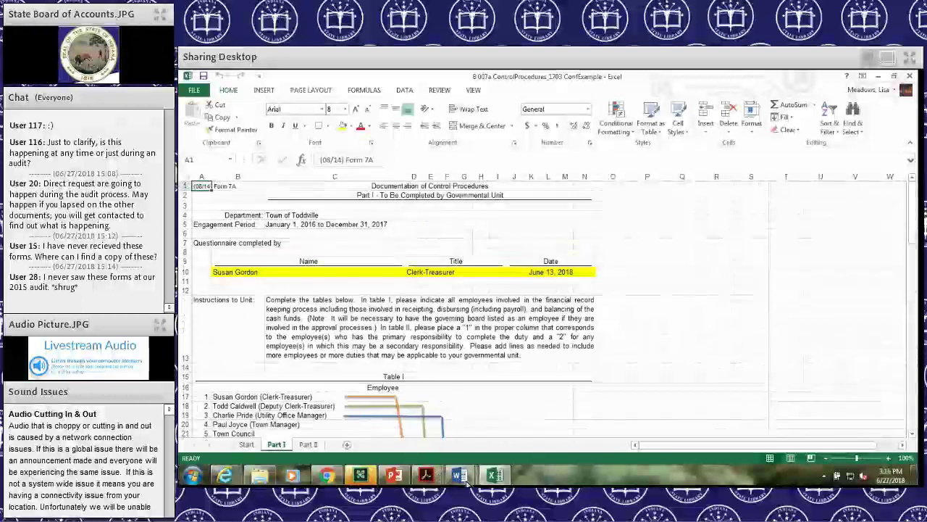
# Step: Glance once more at the Cash Receipts duties in Excel, and switch to the C 007_UnderstandingIC_1801 ConfExample document in Word
pyautogui.moveTo(466, 482)
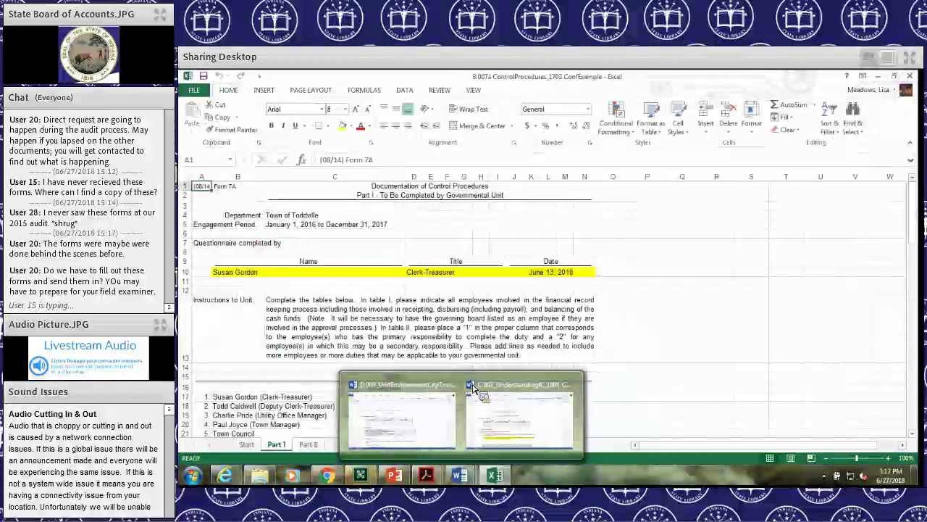
pyautogui.moveTo(472, 389)
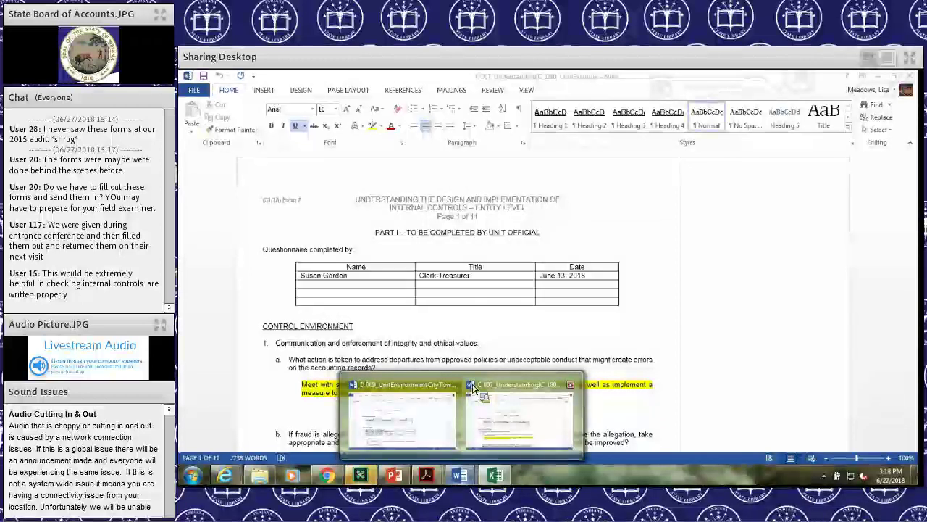
pyautogui.click(494, 475)
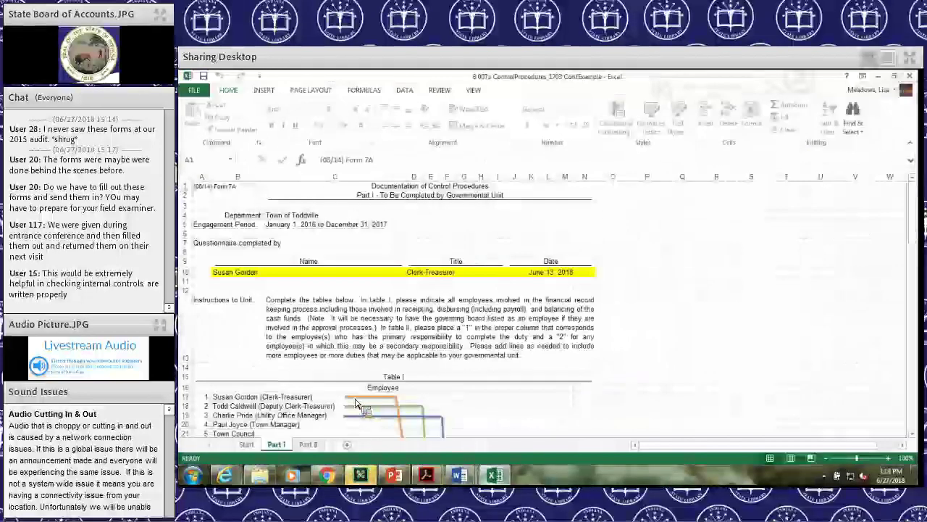
pyautogui.scroll(-8, 357, 405)
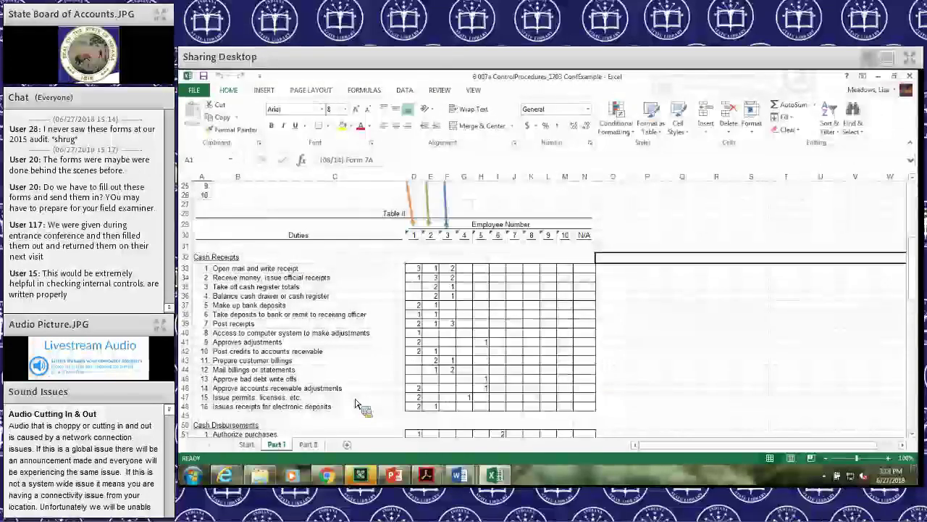
pyautogui.click(459, 476)
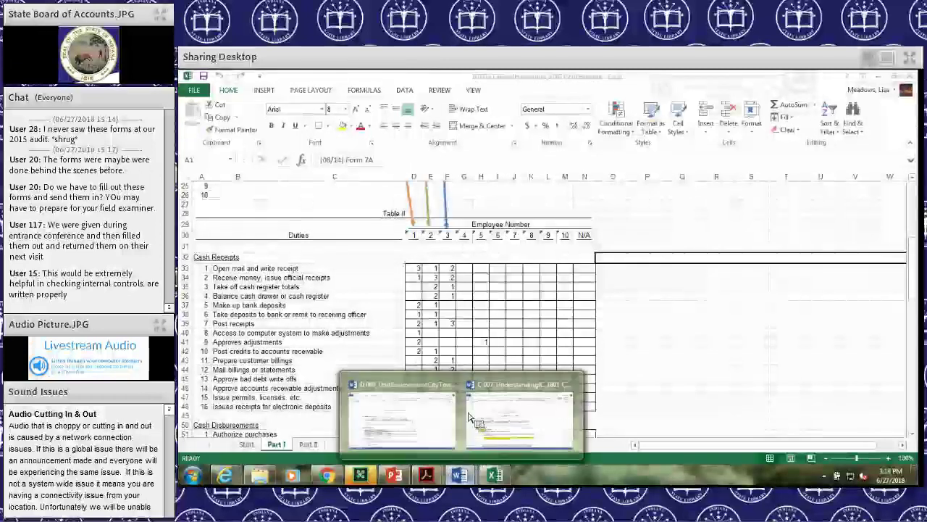
pyautogui.click(469, 418)
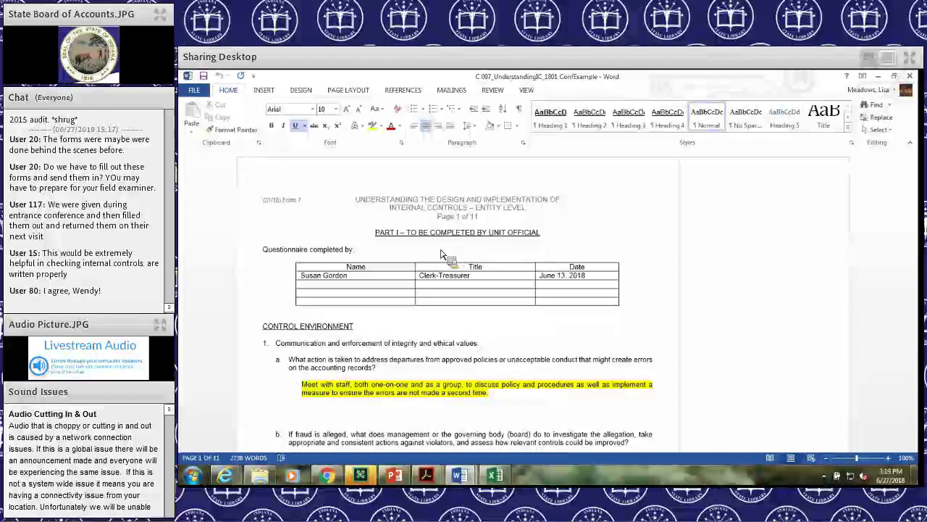
# Step: Read the Control Environment answers on integrity and ethical values, commitment to competence and board participation in the Form 7 questionnaire
pyautogui.scroll(-2, 431, 267)
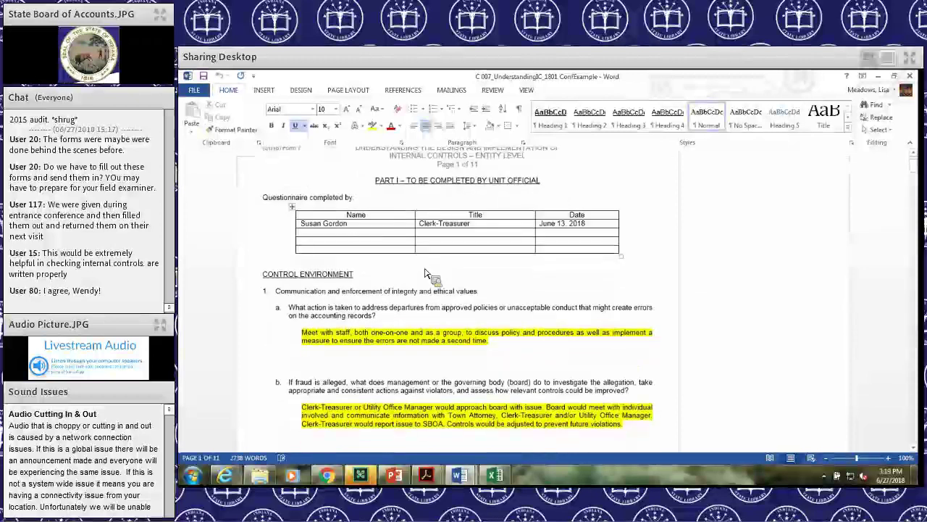
pyautogui.scroll(-2, 425, 274)
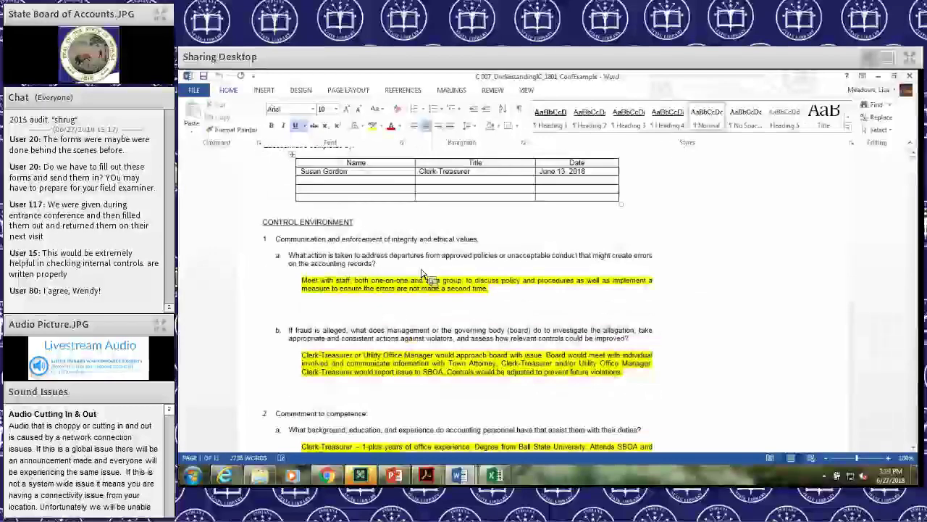
pyautogui.scroll(-1, 425, 276)
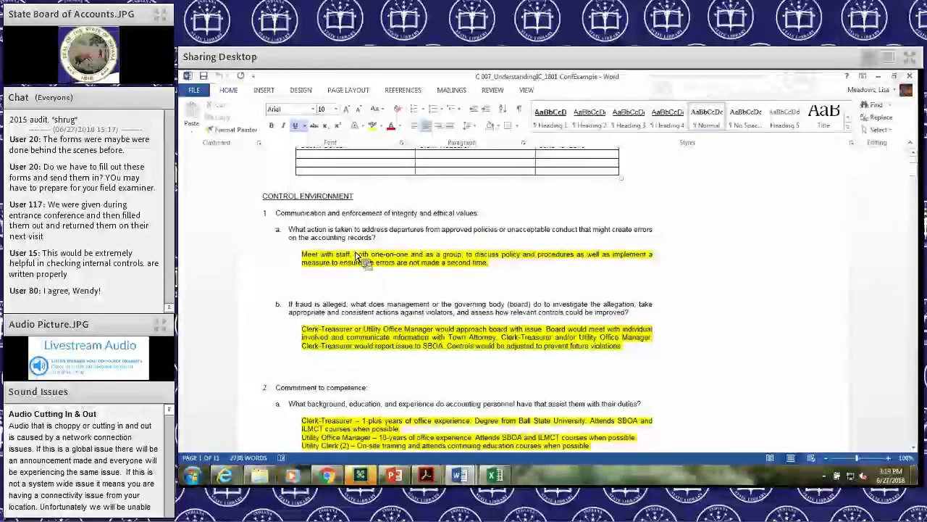
pyautogui.scroll(4, 355, 256)
pyautogui.scroll(-3, 373, 239)
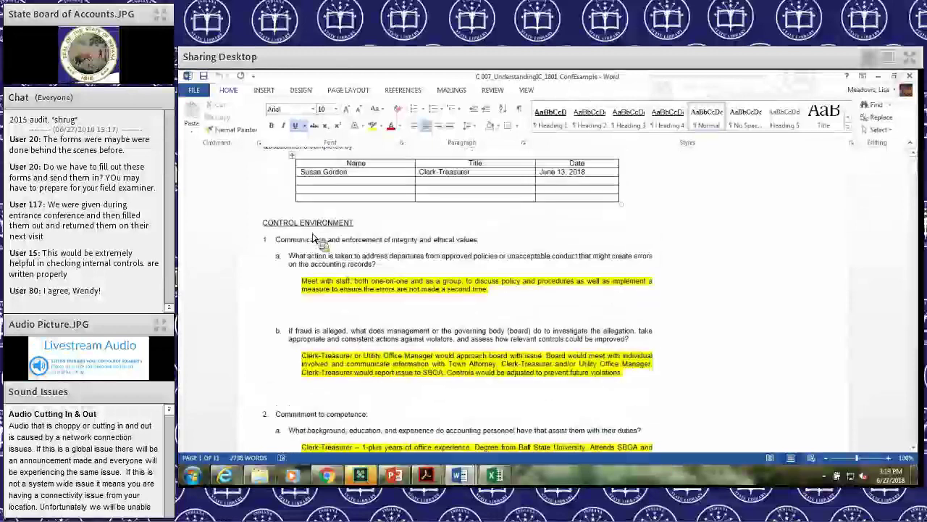
pyautogui.scroll(-2, 391, 261)
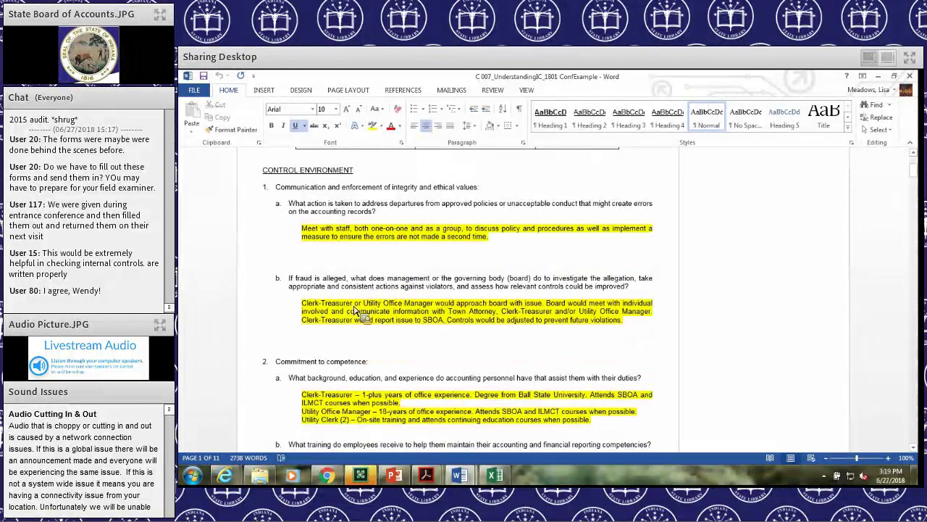
pyautogui.scroll(-3, 360, 308)
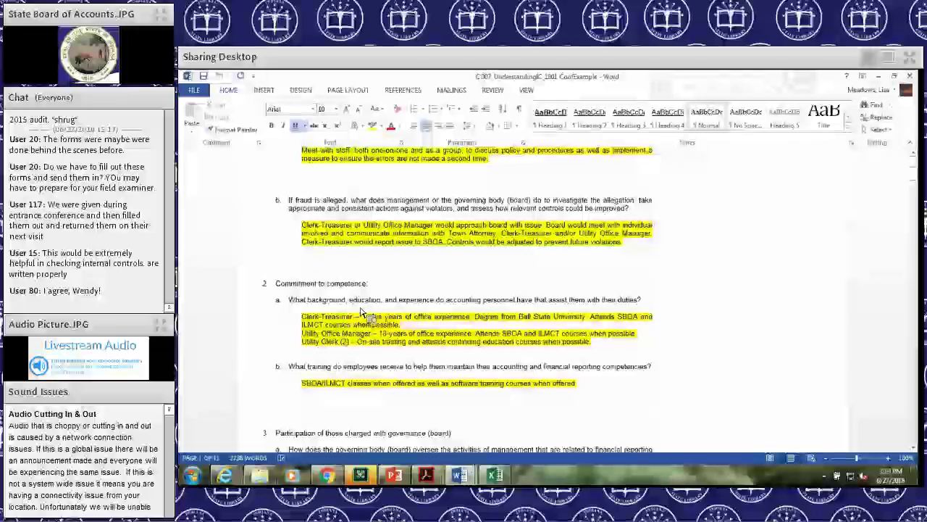
pyautogui.scroll(-10, 362, 311)
pyautogui.scroll(-3, 363, 312)
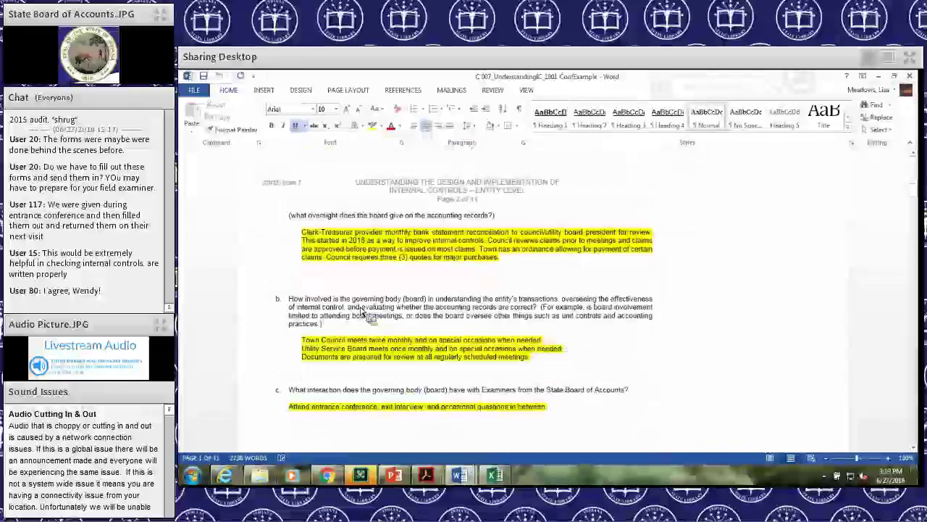
# Step: Read the answers on management's philosophy, organizational structure, assignment of authority and human resource policies
pyautogui.scroll(-5, 362, 312)
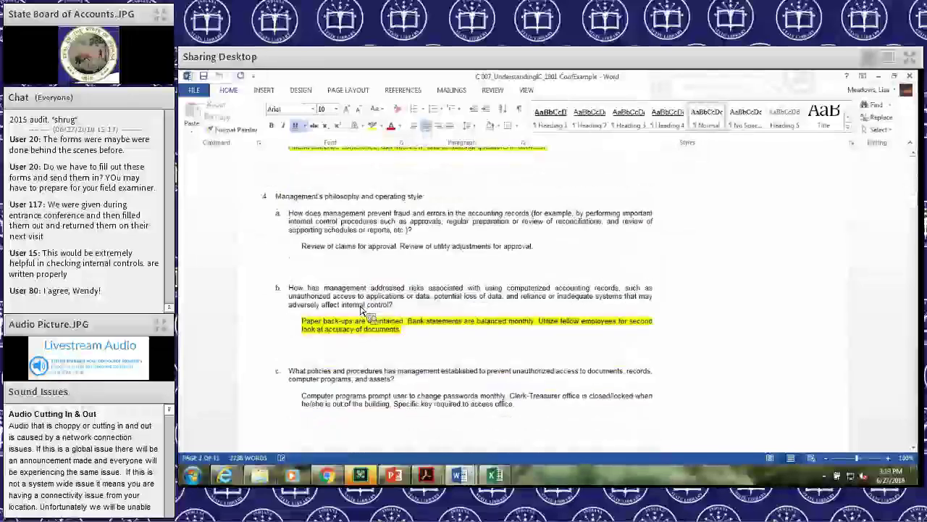
pyautogui.scroll(-3, 360, 308)
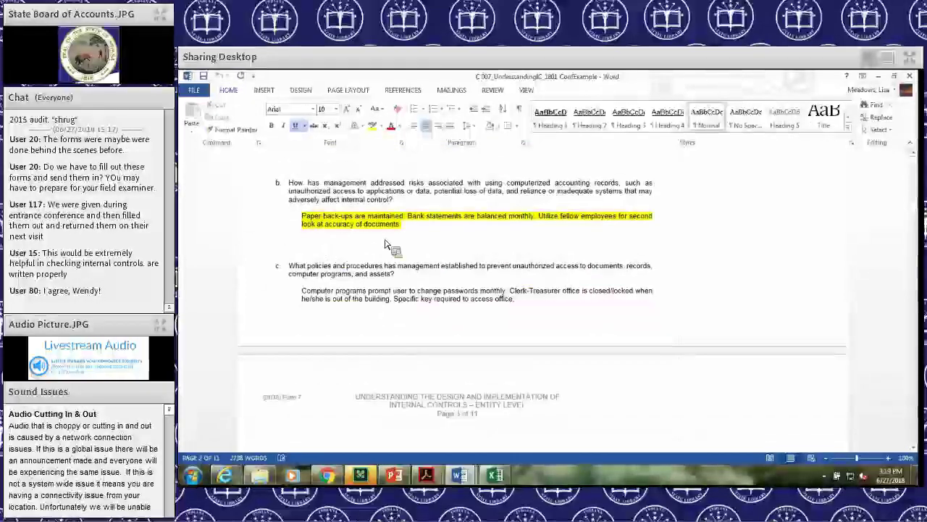
pyautogui.scroll(-2, 396, 243)
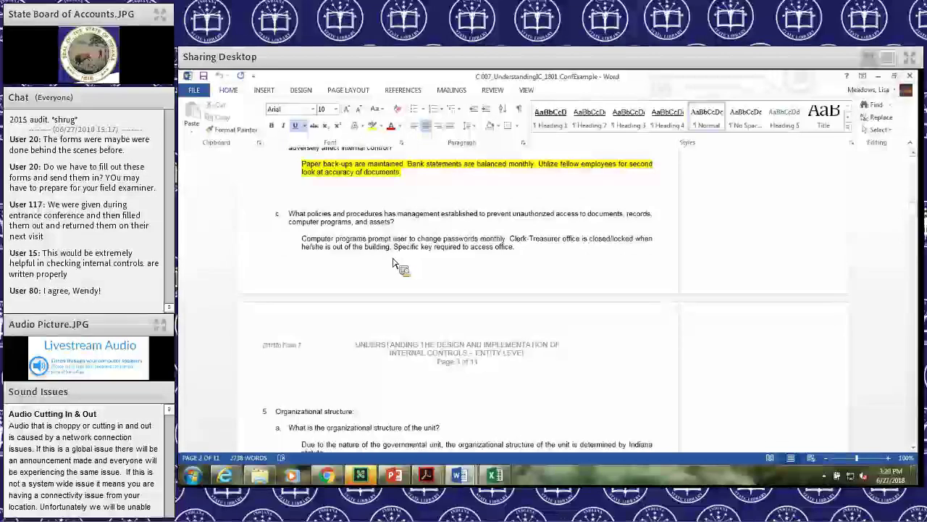
pyautogui.scroll(-7, 396, 264)
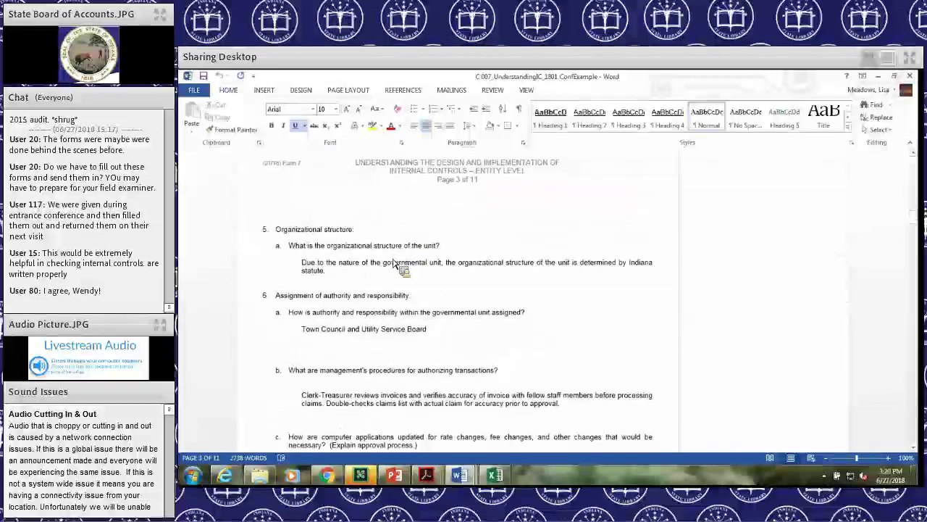
pyautogui.scroll(-2, 395, 264)
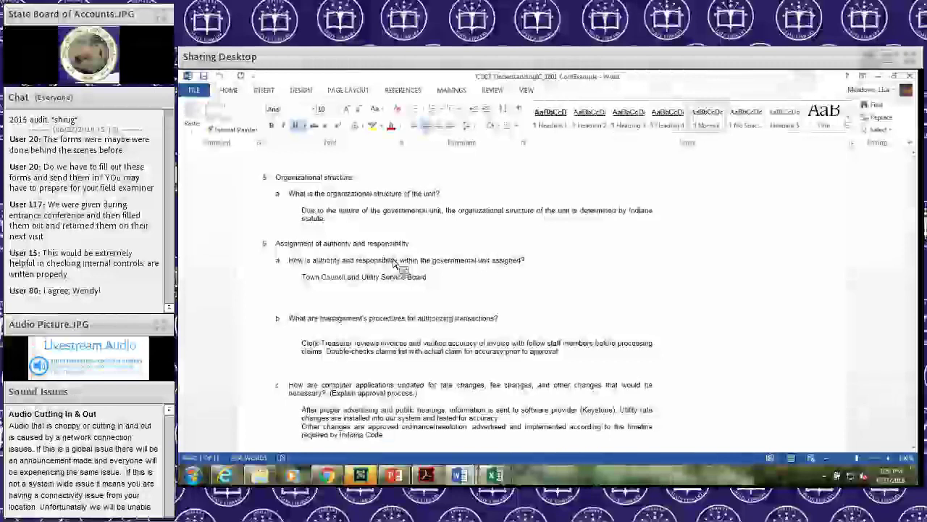
pyautogui.scroll(-3, 395, 262)
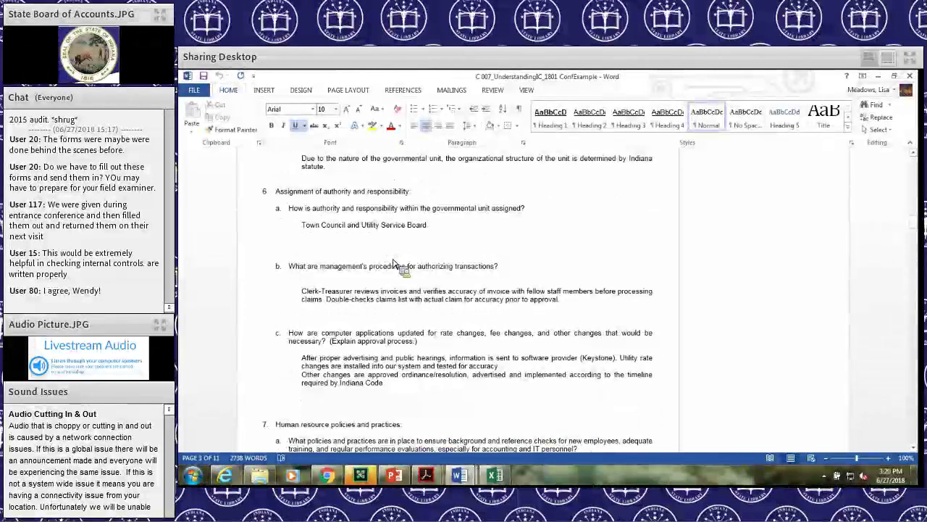
pyautogui.scroll(-1, 394, 262)
pyautogui.scroll(-5, 393, 262)
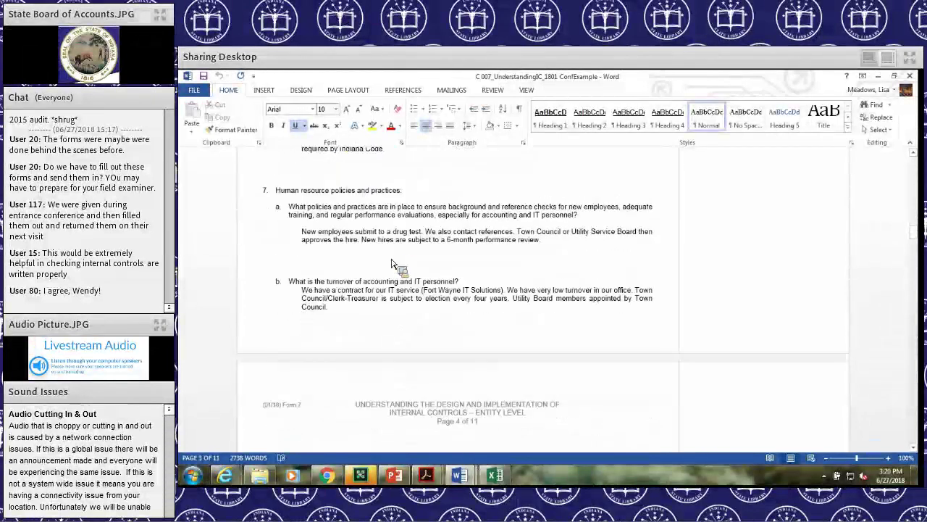
# Step: Skim the financial reporting and fraud risk answers, the Information and Communication Process section, and the General Computer Controls questions
pyautogui.scroll(-6, 392, 262)
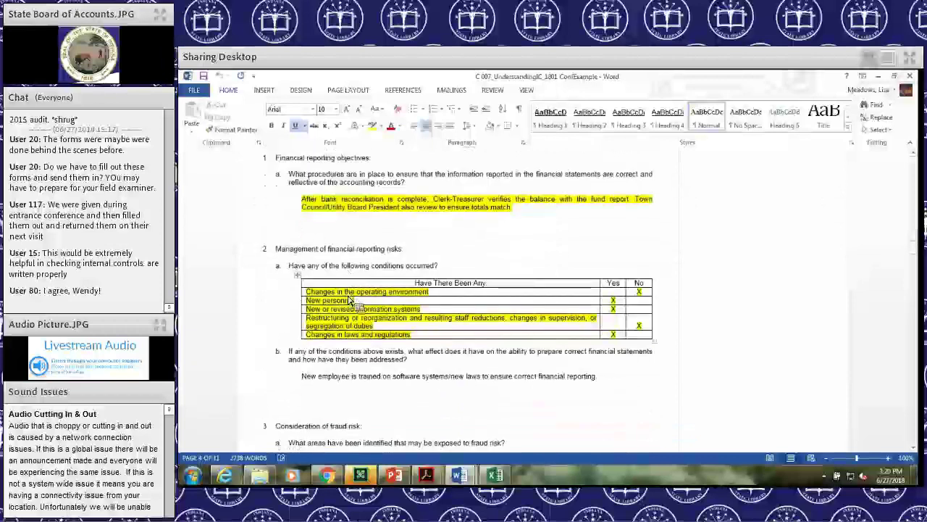
pyautogui.scroll(-3, 351, 300)
pyautogui.scroll(-10, 351, 300)
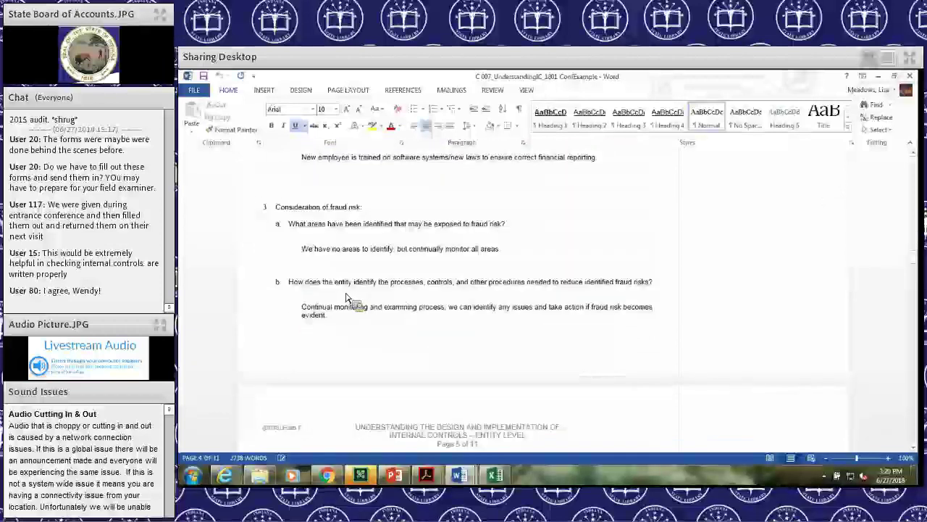
pyautogui.scroll(-2, 347, 252)
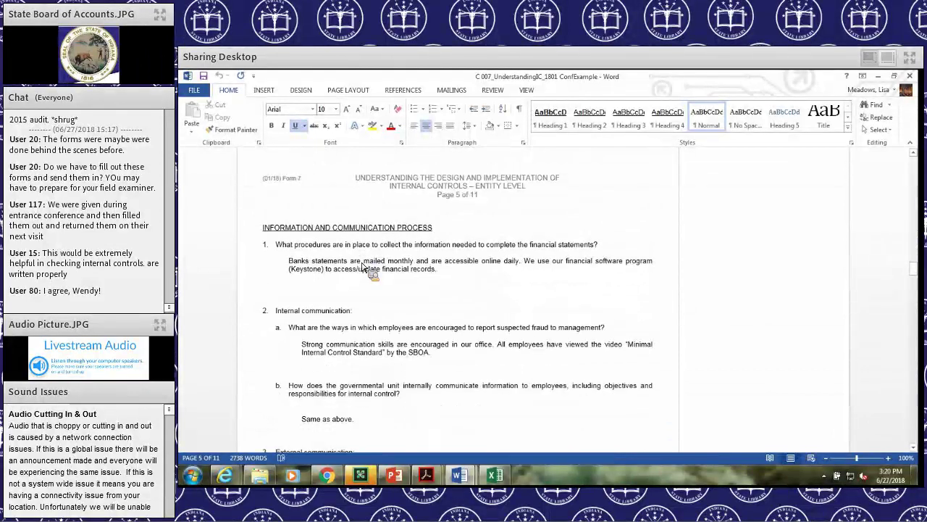
pyautogui.scroll(-14, 365, 268)
pyautogui.scroll(-20, 364, 268)
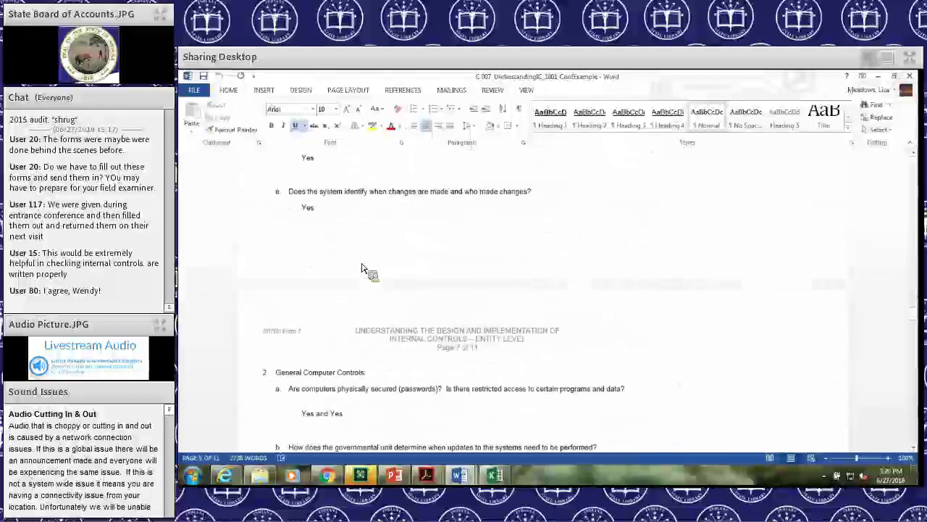
pyautogui.scroll(-10, 365, 268)
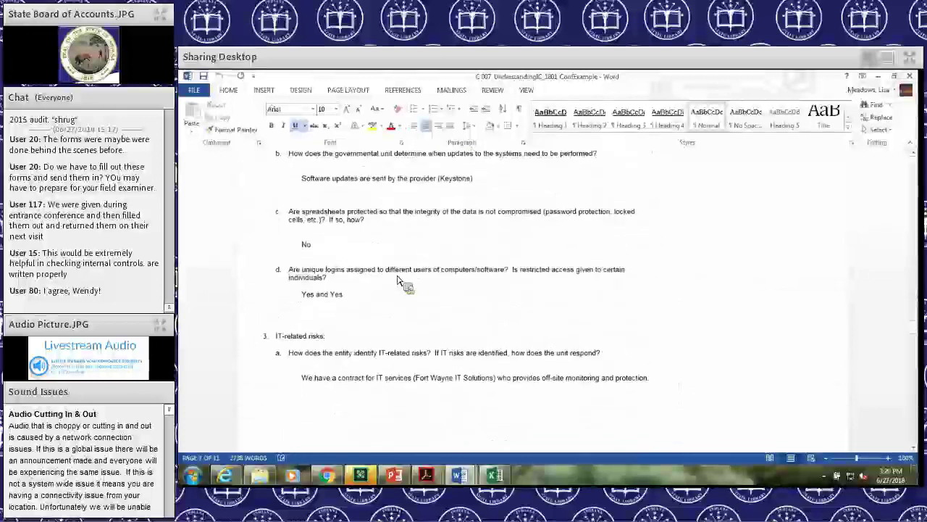
# Step: Return to the first page of the internal controls questionnaire, and switch to the start of the D 009_UnitEnvironmentCityTown_1601 ConfExample document
pyautogui.scroll(5, 397, 280)
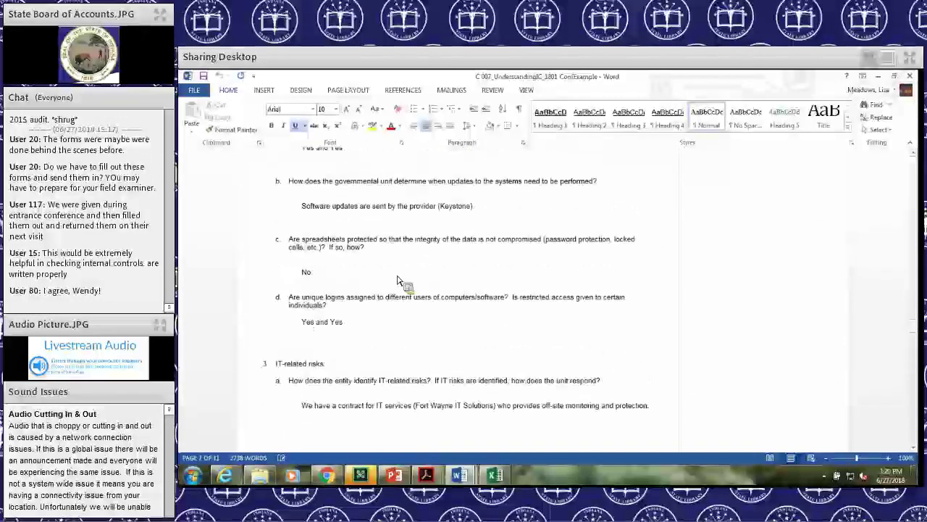
pyautogui.scroll(5, 397, 280)
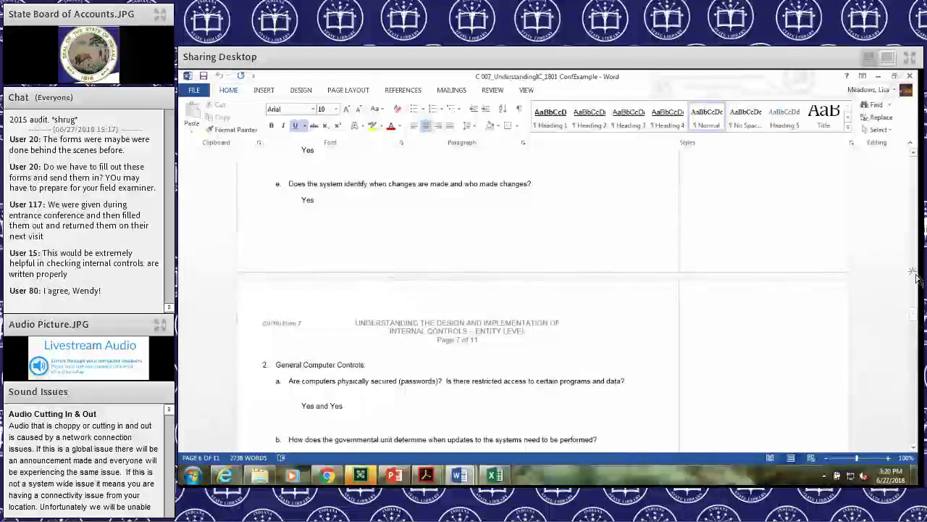
pyautogui.scroll(15, 607, 296)
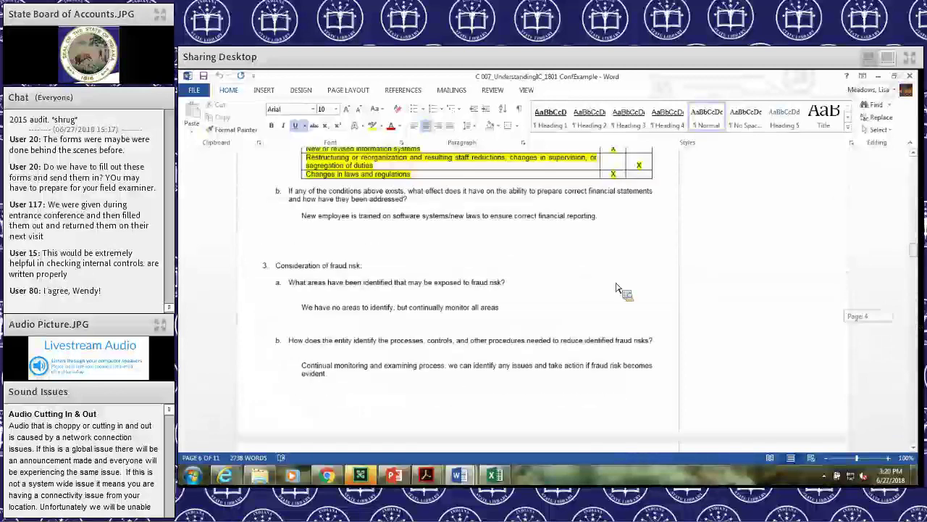
pyautogui.scroll(3, 485, 319)
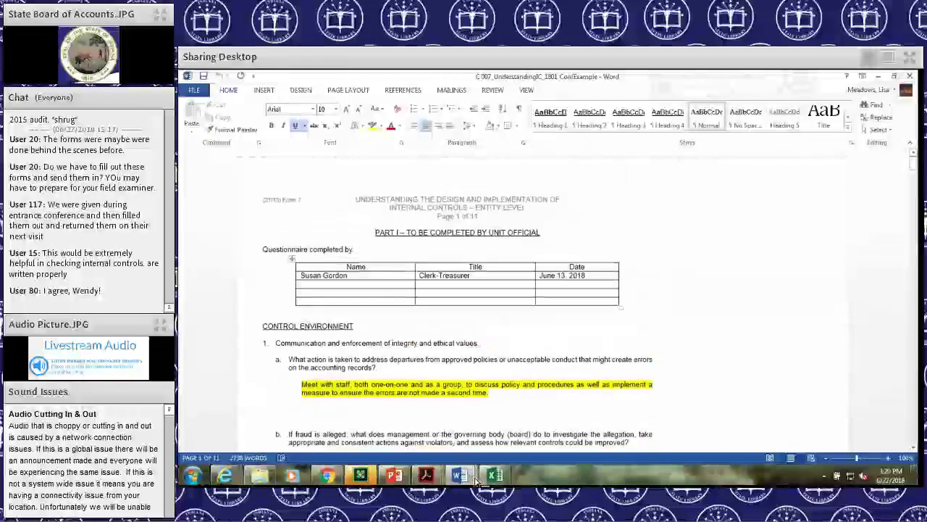
pyautogui.click(402, 417)
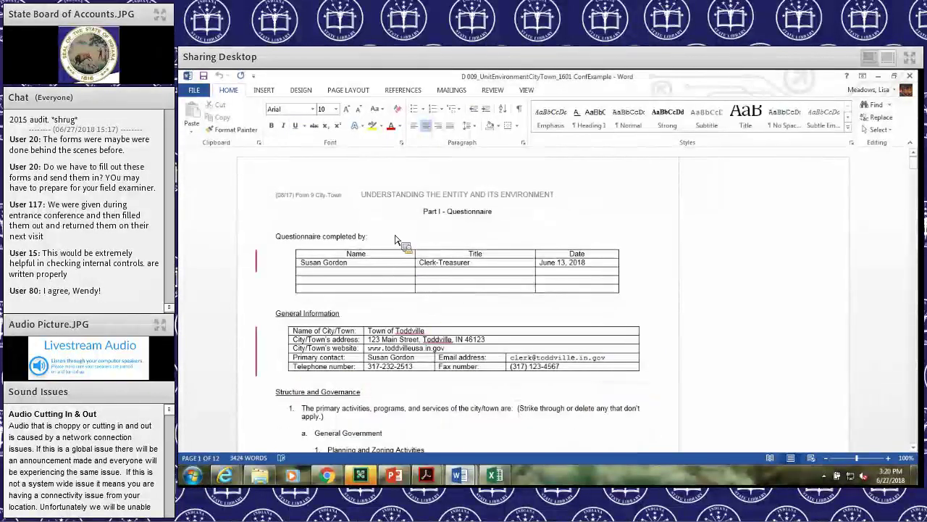
pyautogui.hotkey('ctrl', 'Home')
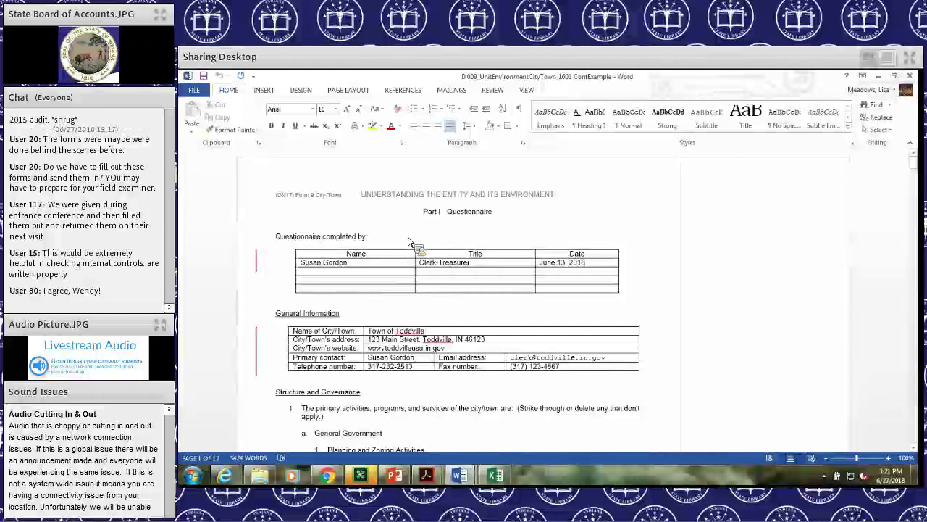
# Step: Examine the General Information, the struck-through city/town services and the department table under Structure and Governance in Form 9
pyautogui.scroll(-3, 408, 240)
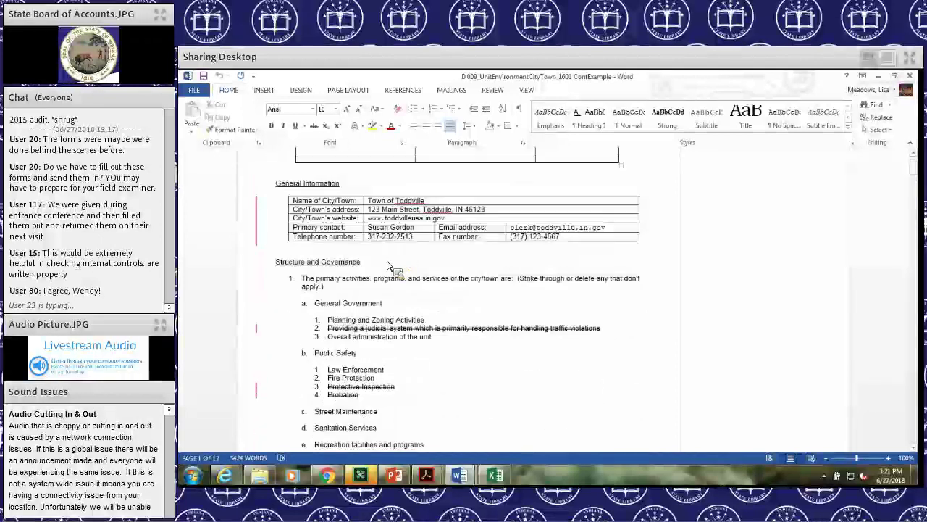
pyautogui.scroll(-1, 389, 268)
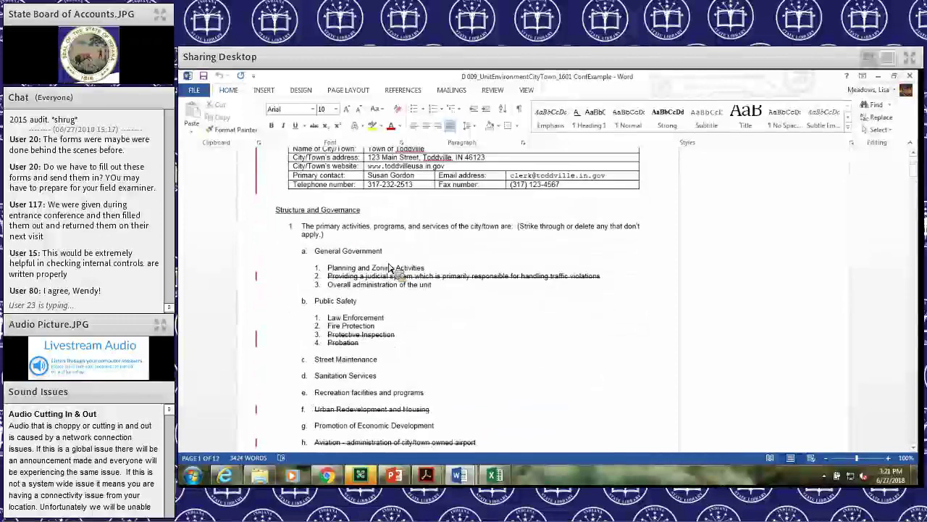
pyautogui.scroll(-5, 389, 268)
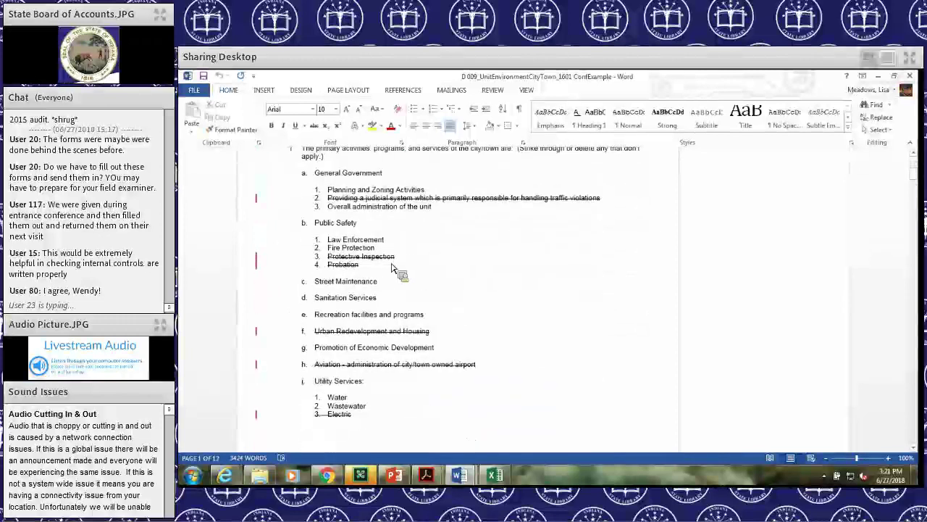
pyautogui.scroll(-3, 392, 268)
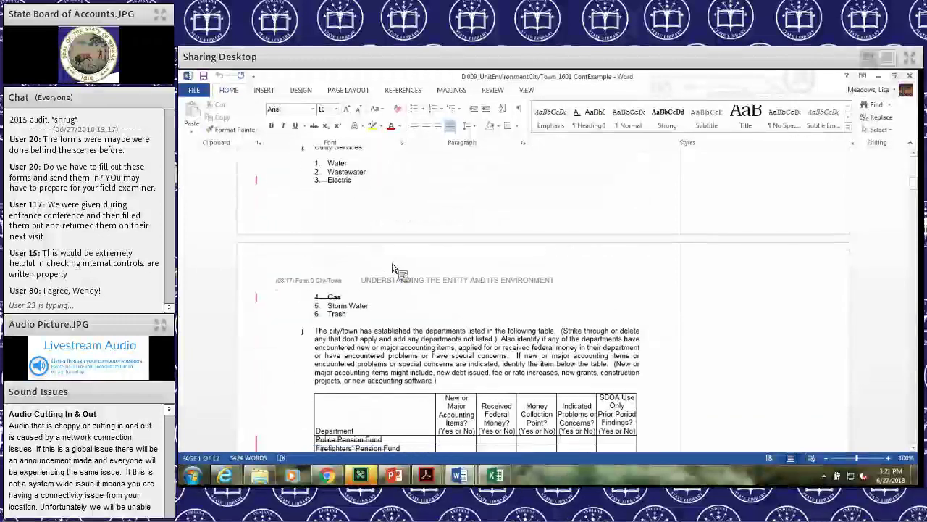
pyautogui.scroll(-1, 391, 268)
pyautogui.scroll(-3, 392, 268)
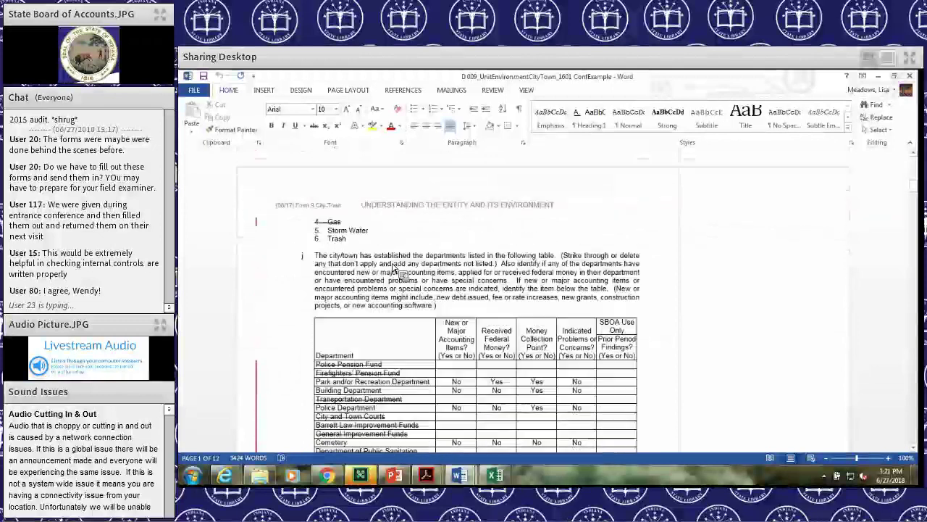
pyautogui.scroll(-3, 392, 268)
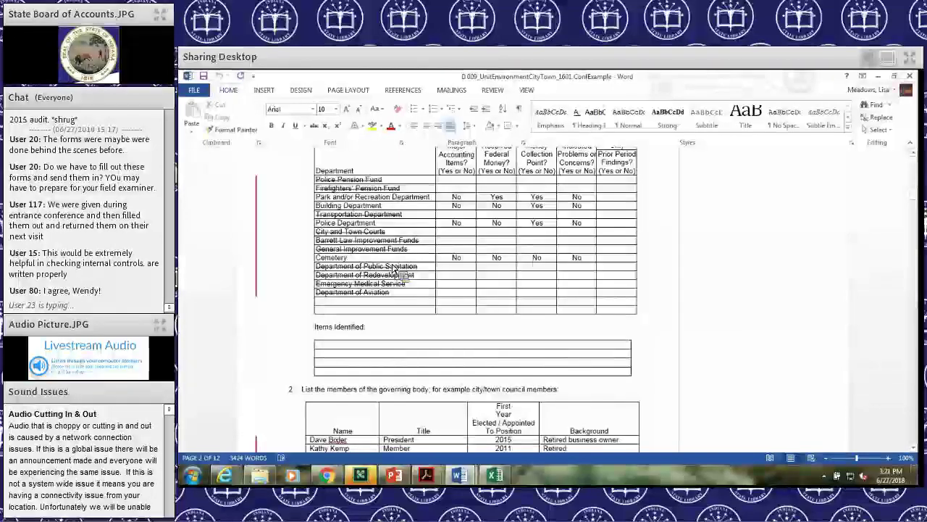
# Step: Review the governing body and executive branch tables, the powers and duties lists, and the groups charged with governance
pyautogui.scroll(-4, 392, 268)
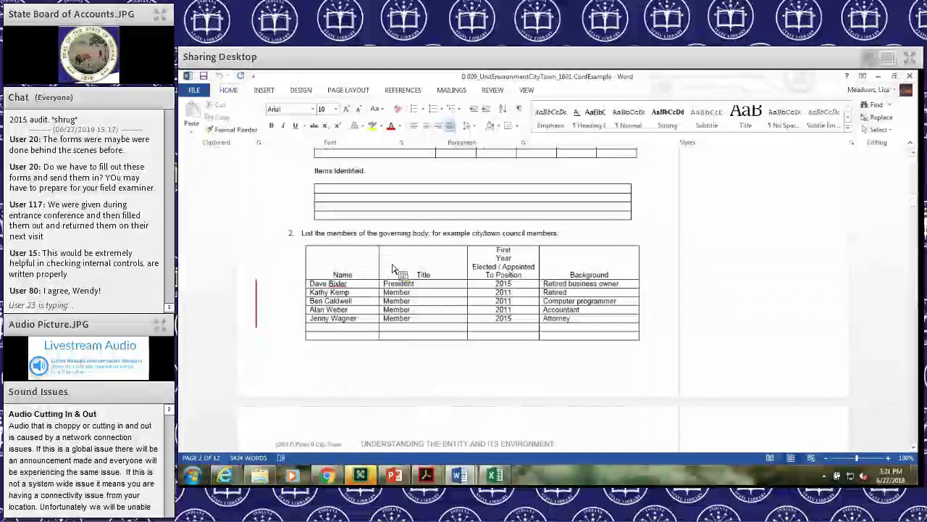
pyautogui.scroll(-10, 392, 268)
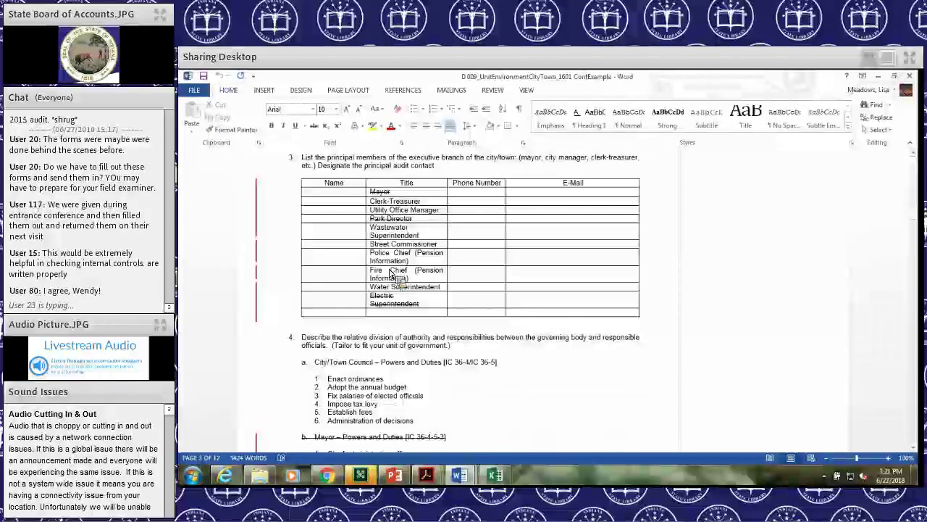
pyautogui.scroll(-5, 391, 273)
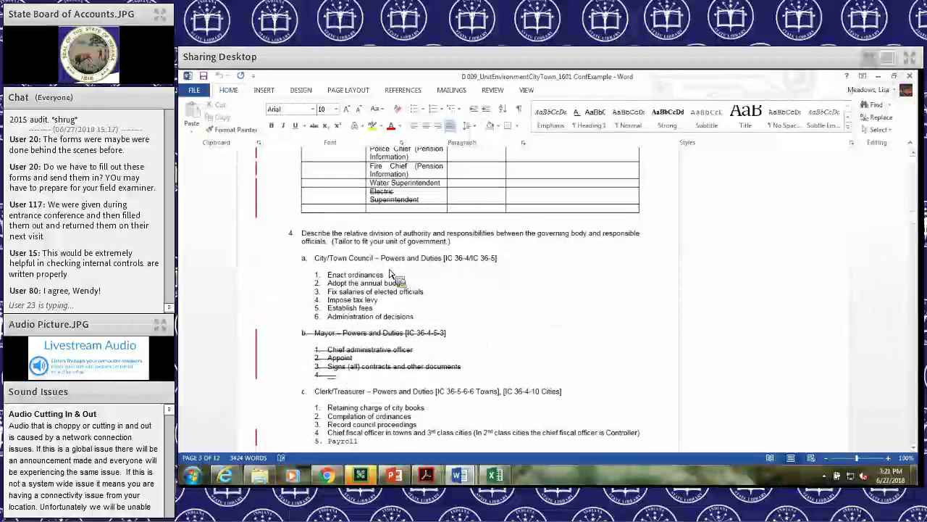
pyautogui.scroll(-4, 389, 274)
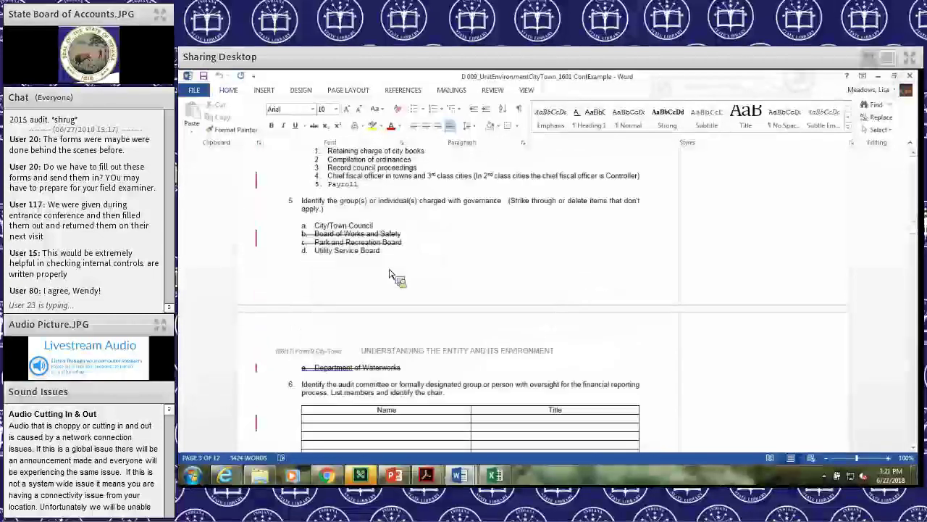
# Step: Review the Form 9 tables for the audit committee, related parties, building locations and component units
pyautogui.scroll(-3, 389, 273)
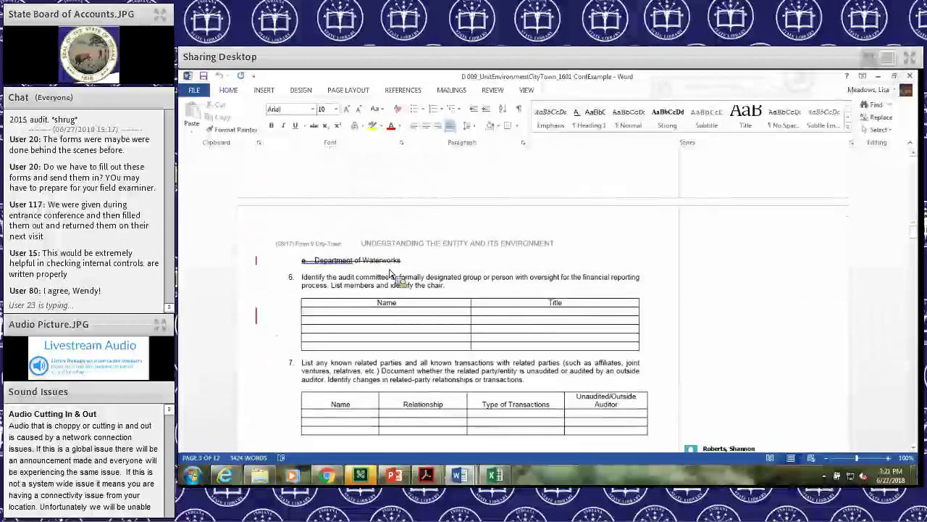
pyautogui.scroll(-1, 390, 274)
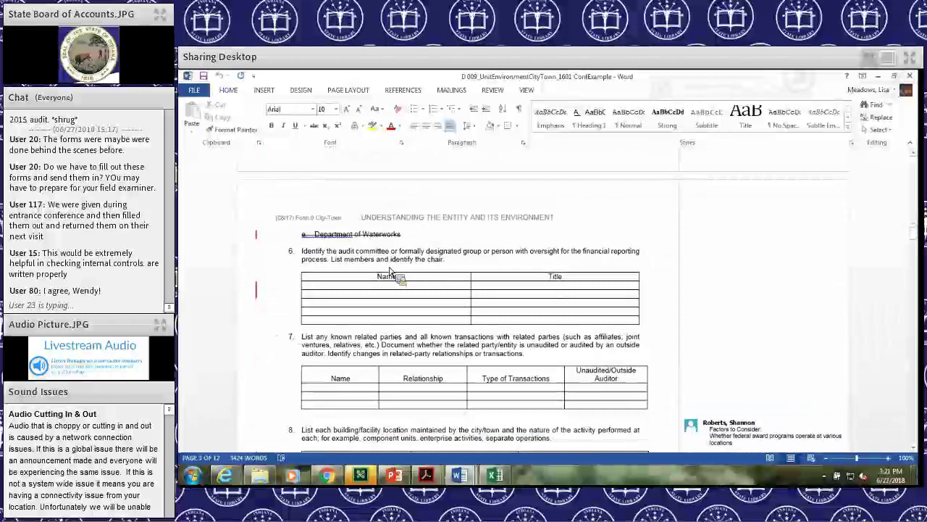
pyautogui.scroll(-1, 389, 274)
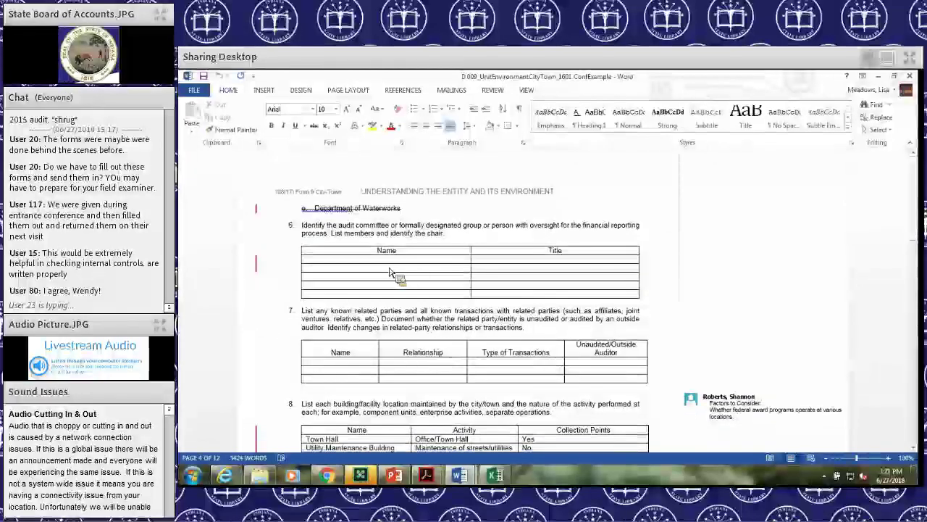
pyautogui.scroll(-4, 389, 274)
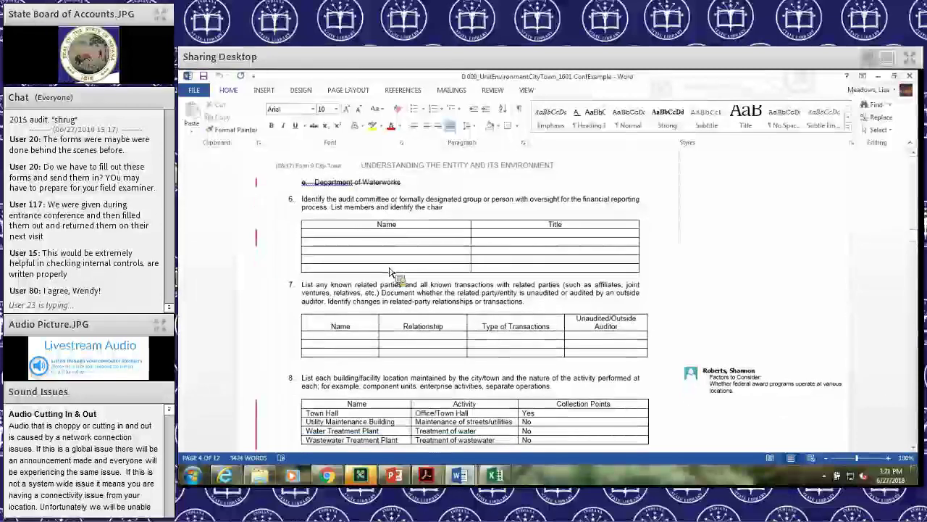
pyautogui.scroll(-3, 389, 274)
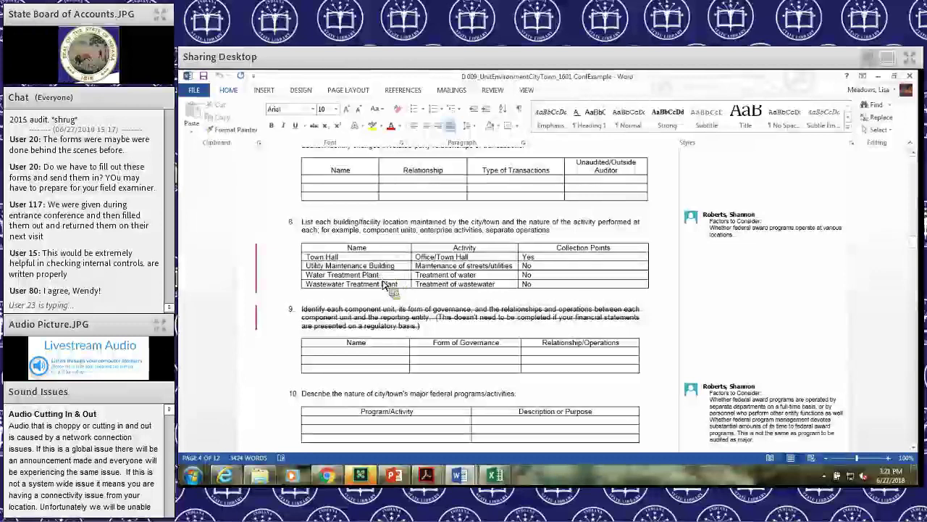
# Step: Skim the Industry, Regulatory, and Other External Factors, Nature of Entity, and City/Town's Operations – Other sections of Form 9
pyautogui.scroll(-4, 389, 284)
pyautogui.scroll(-12, 383, 285)
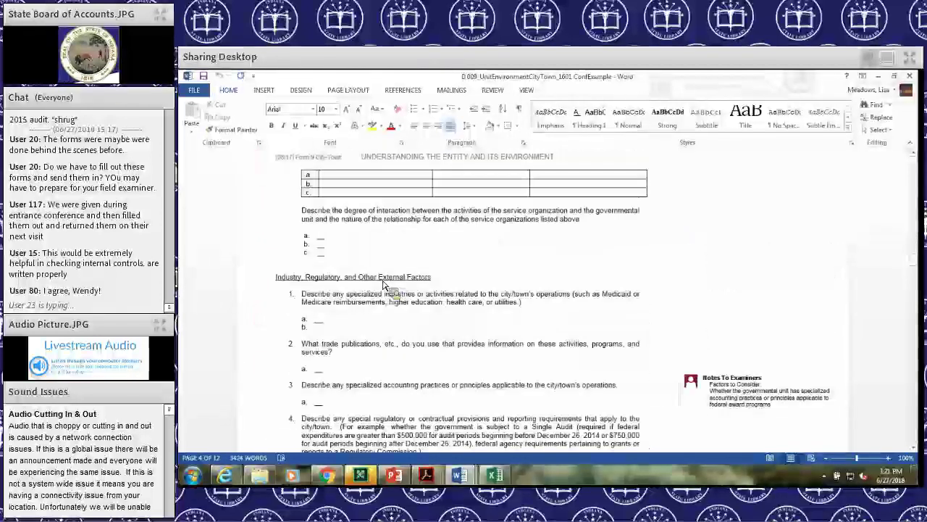
pyautogui.scroll(-7, 384, 285)
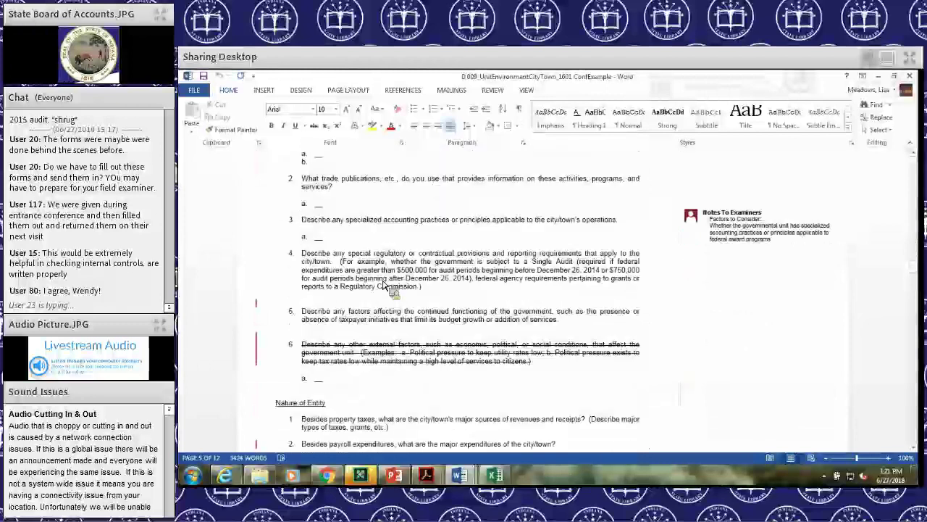
pyautogui.scroll(-2, 384, 285)
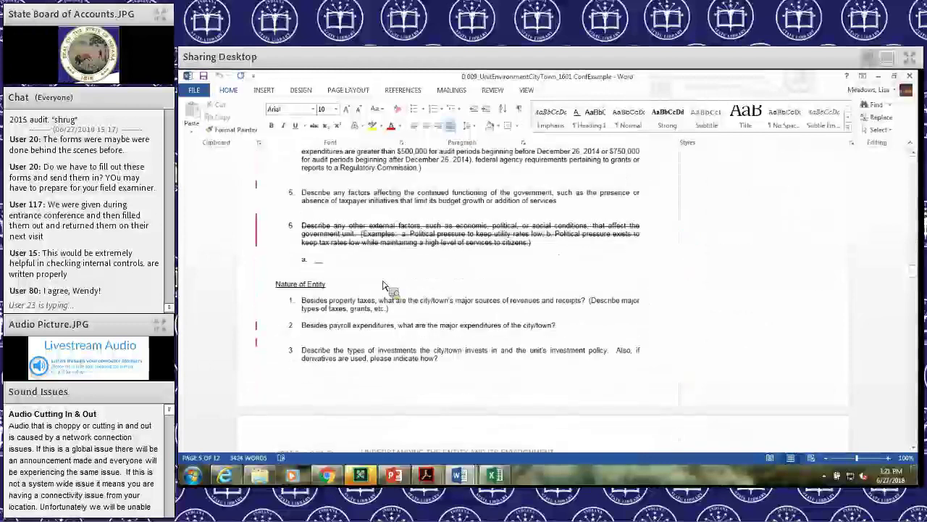
pyautogui.scroll(-10, 384, 284)
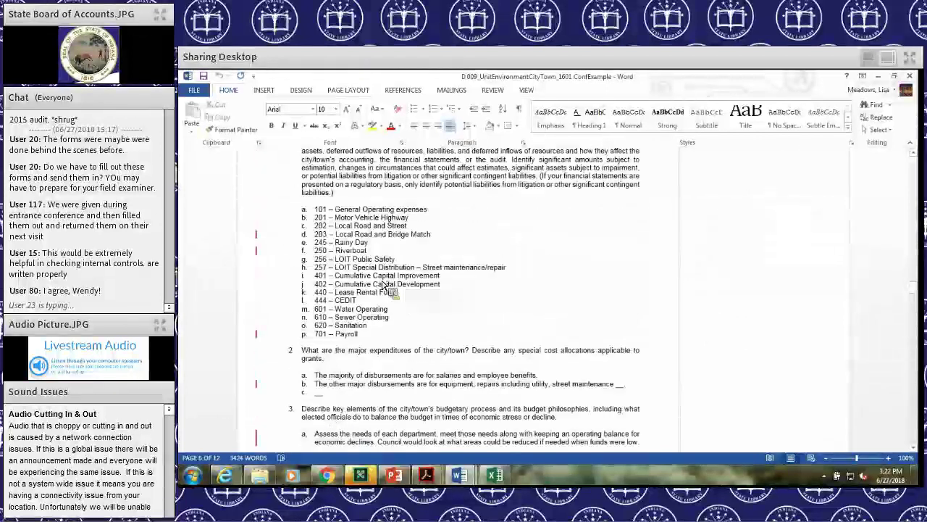
pyautogui.scroll(-6, 352, 316)
pyautogui.scroll(-2, 384, 333)
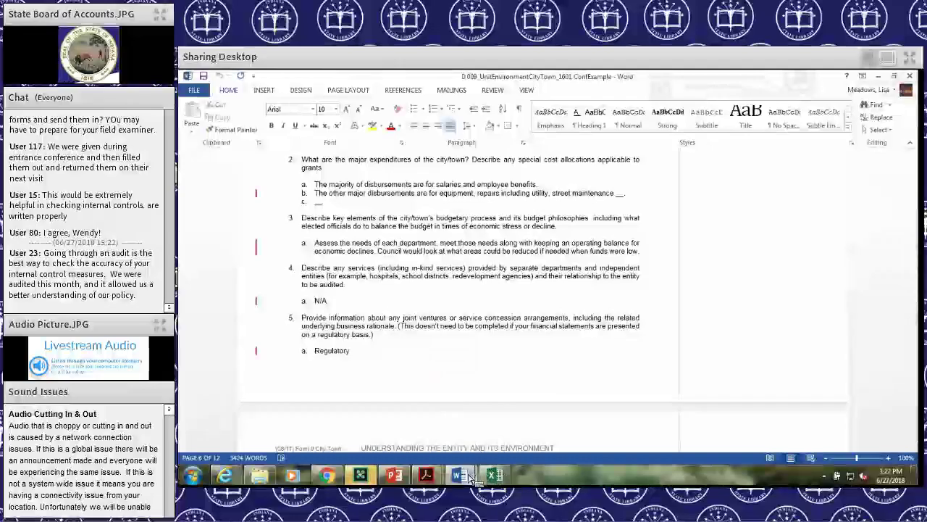
# Step: Switch to F Form 13 example toddville.pdf in Adobe Acrobat Reader and examine the designee fields and the receipts, disbursements and balances checklist
pyautogui.moveTo(469, 477)
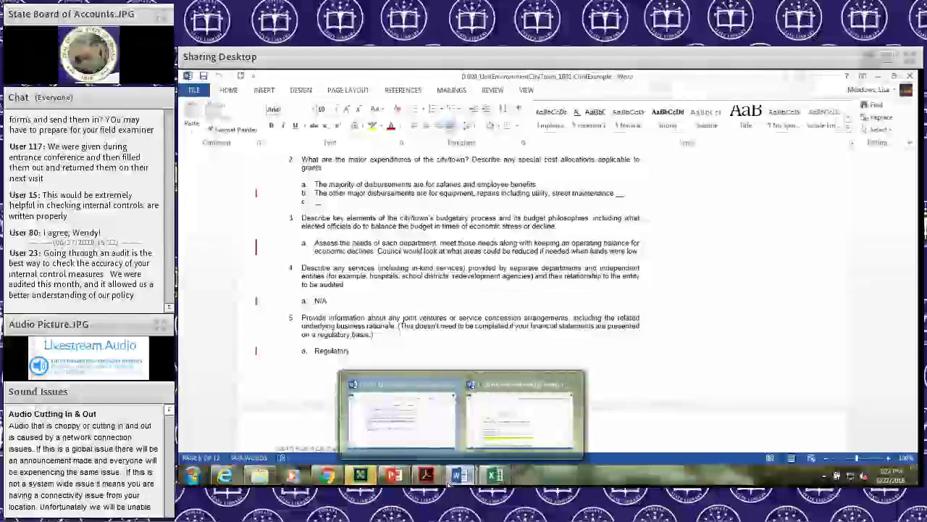
pyautogui.moveTo(431, 480)
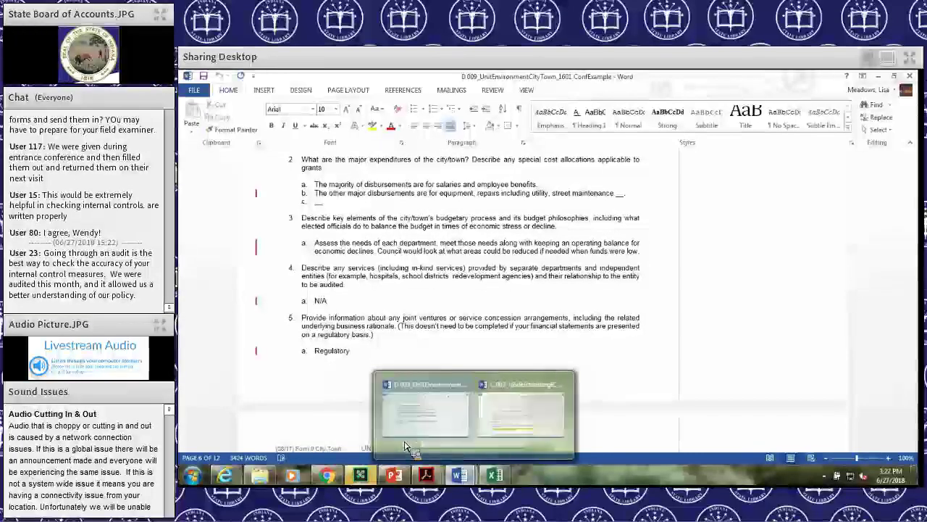
pyautogui.moveTo(400, 444)
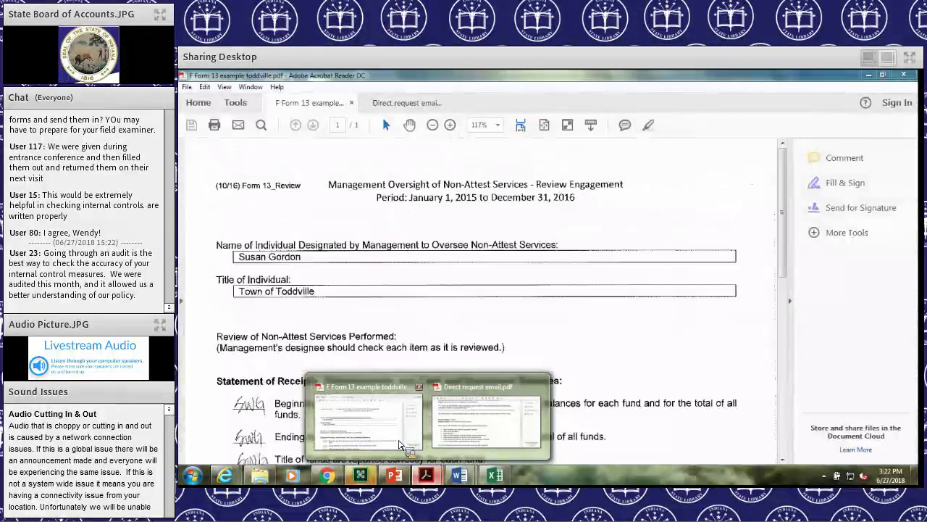
pyautogui.click(400, 445)
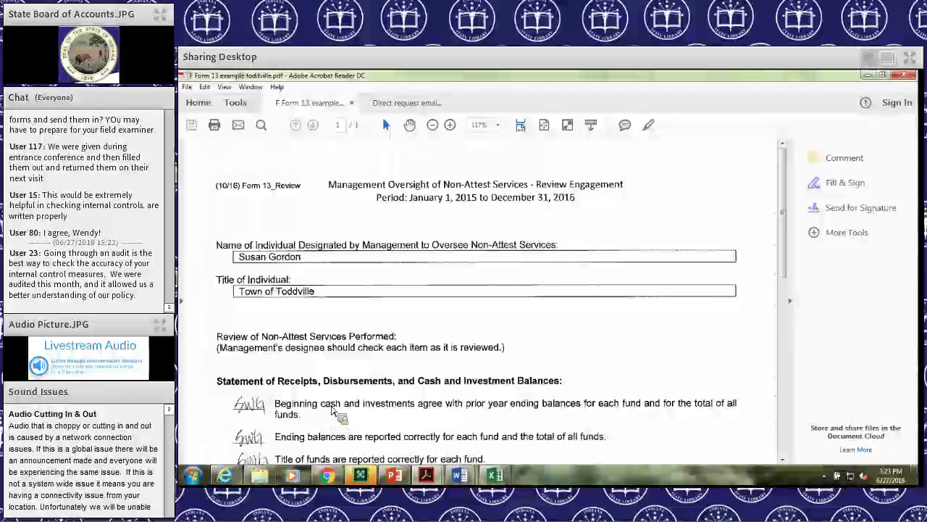
pyautogui.scroll(-2, 334, 410)
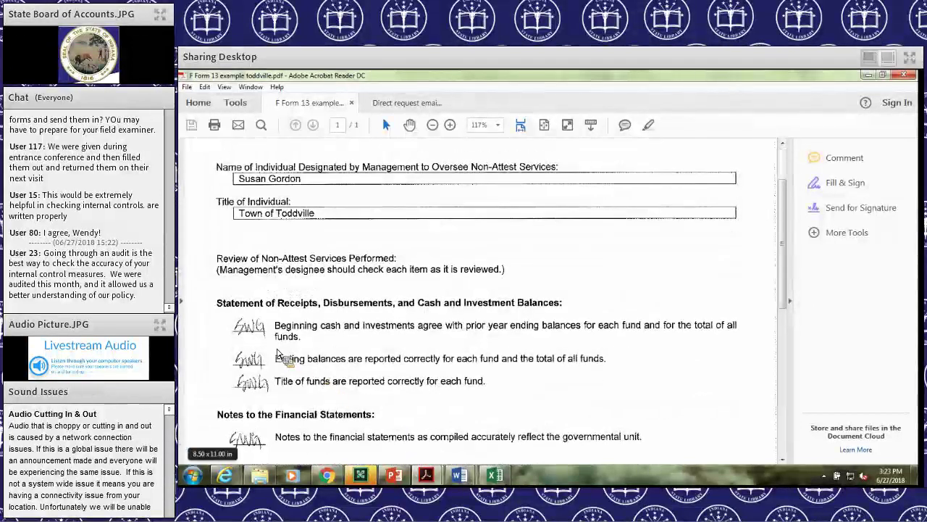
pyautogui.scroll(1, 277, 354)
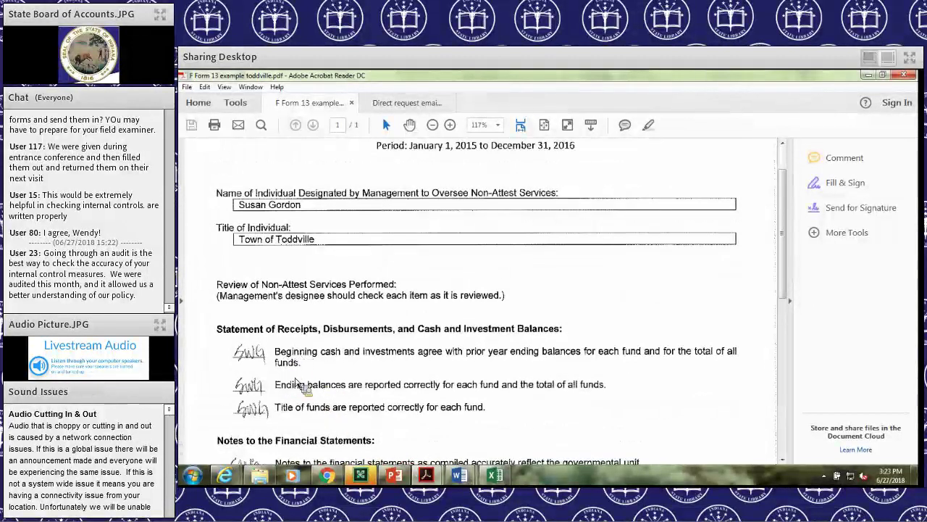
pyautogui.scroll(-3, 298, 386)
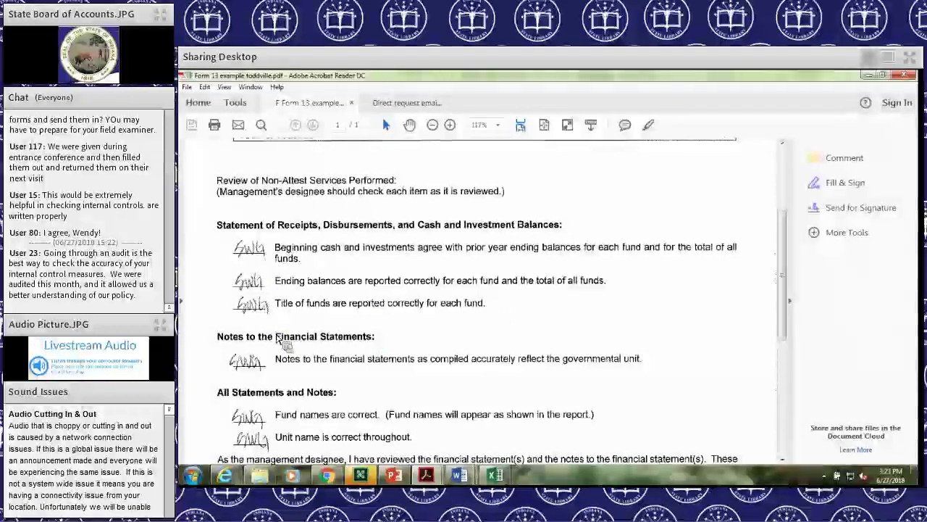
# Step: Review Form 13's Notes to the Financial Statements and All Statements and Notes items, the designee's approval statement and the signature block
pyautogui.scroll(-1, 385, 344)
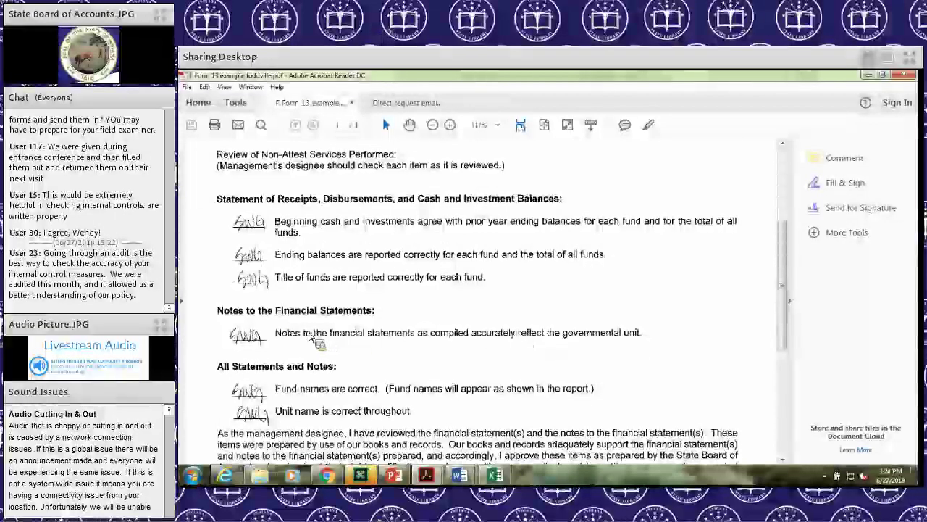
pyautogui.scroll(-2, 297, 337)
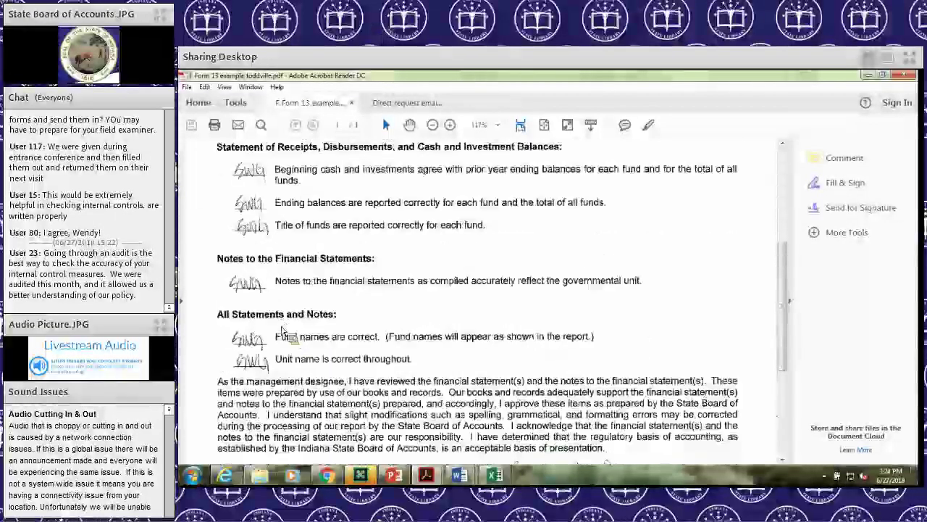
pyautogui.scroll(-1, 290, 344)
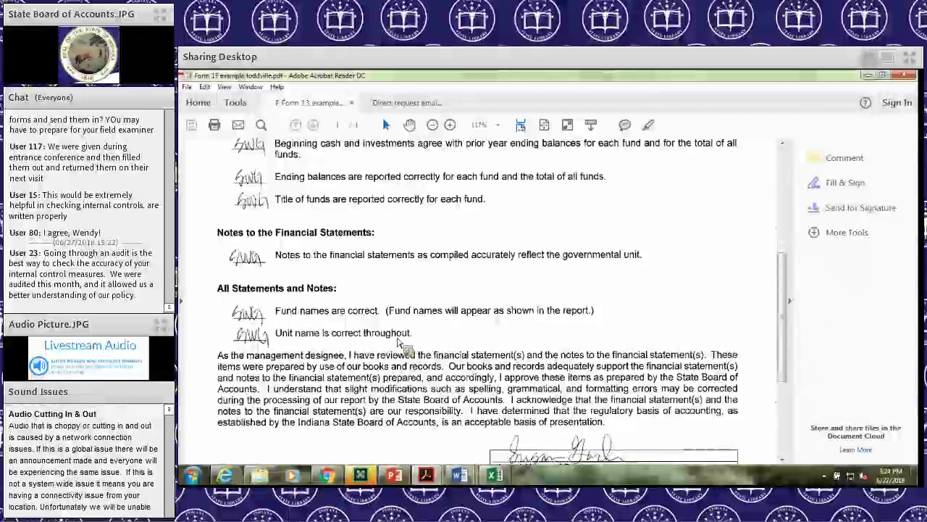
pyautogui.scroll(-1, 374, 330)
pyautogui.scroll(-1, 449, 315)
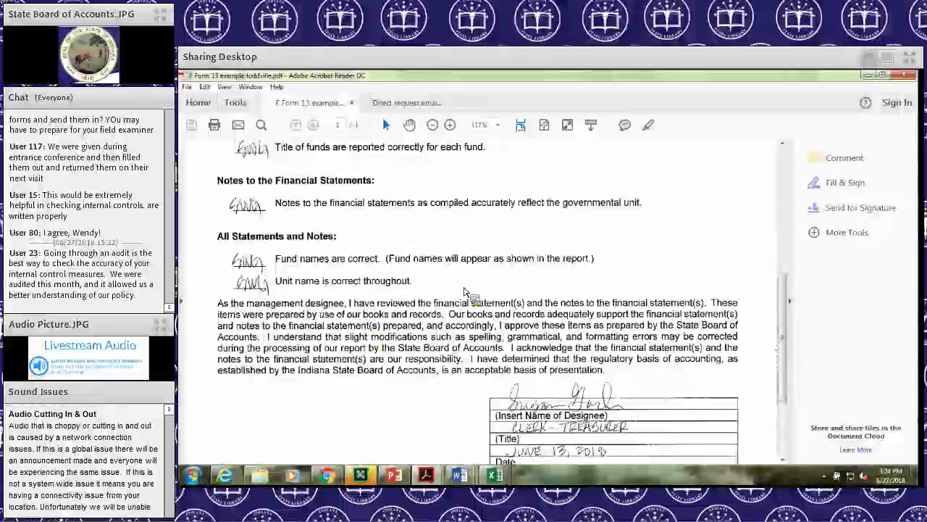
# Step: Recheck the Form 13 designee fields and the initialed review items from the receipts statement to All Statements and Notes
pyautogui.scroll(2, 464, 291)
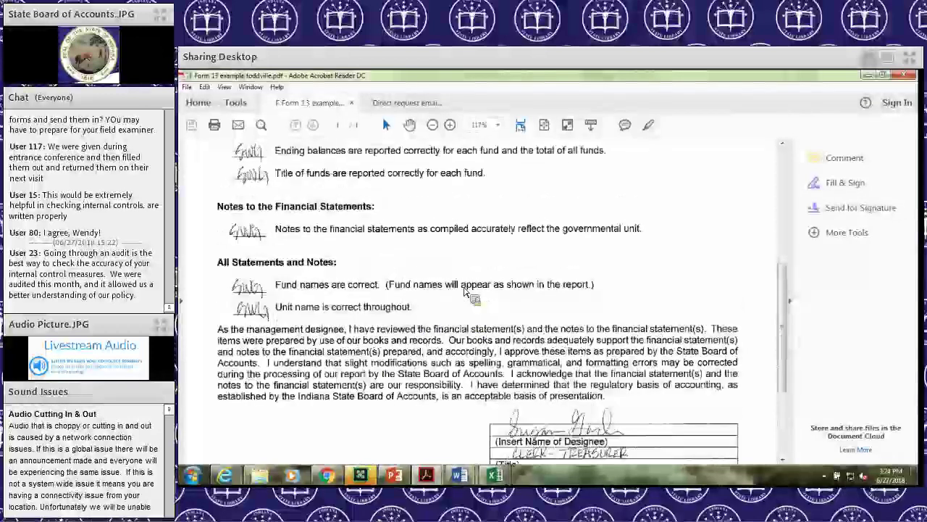
pyautogui.scroll(6, 464, 292)
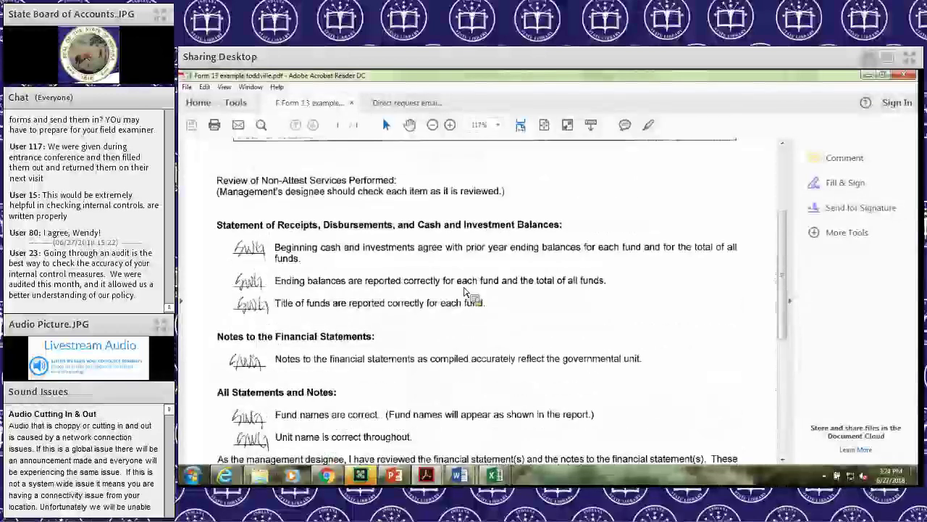
pyautogui.scroll(1, 464, 291)
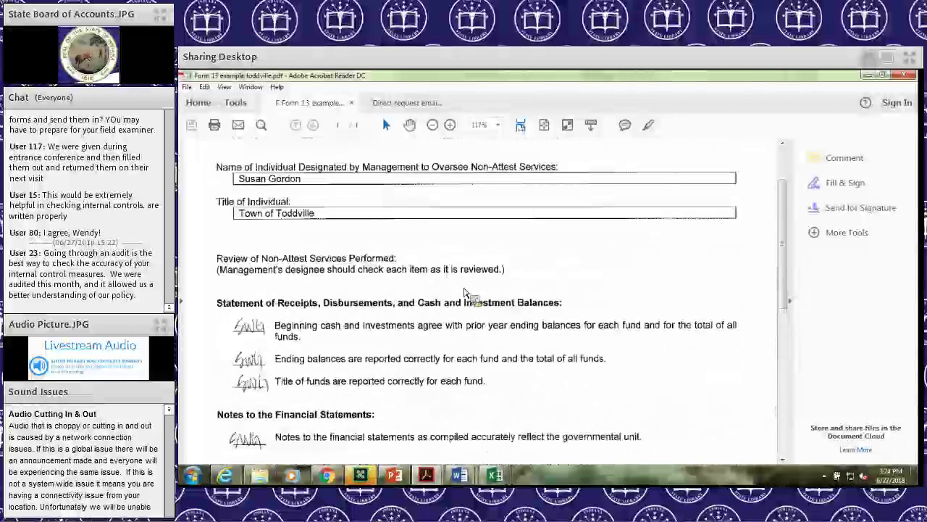
pyautogui.scroll(-4, 464, 292)
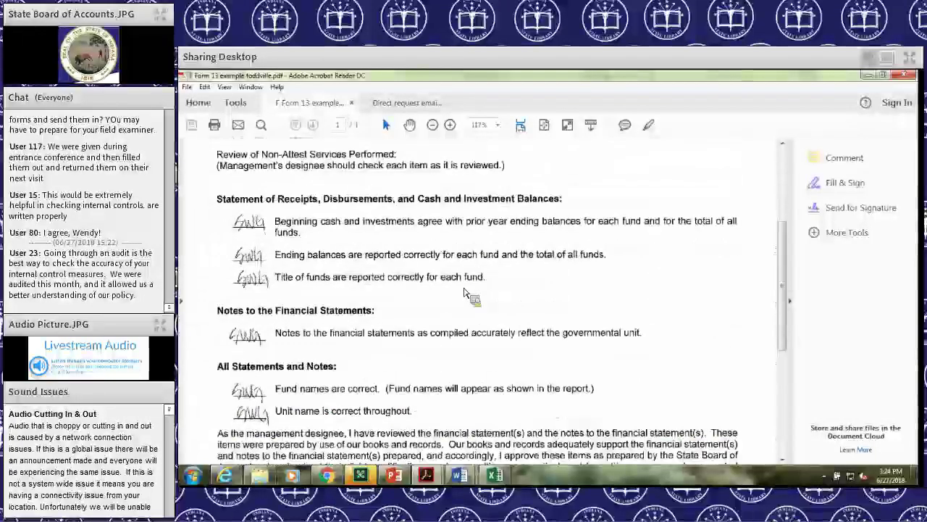
pyautogui.scroll(5, 467, 293)
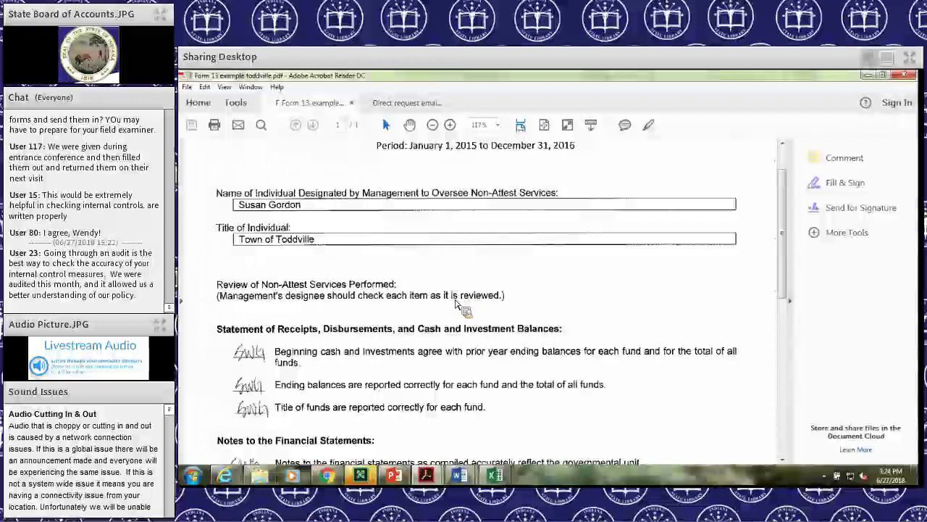
pyautogui.scroll(-5, 456, 308)
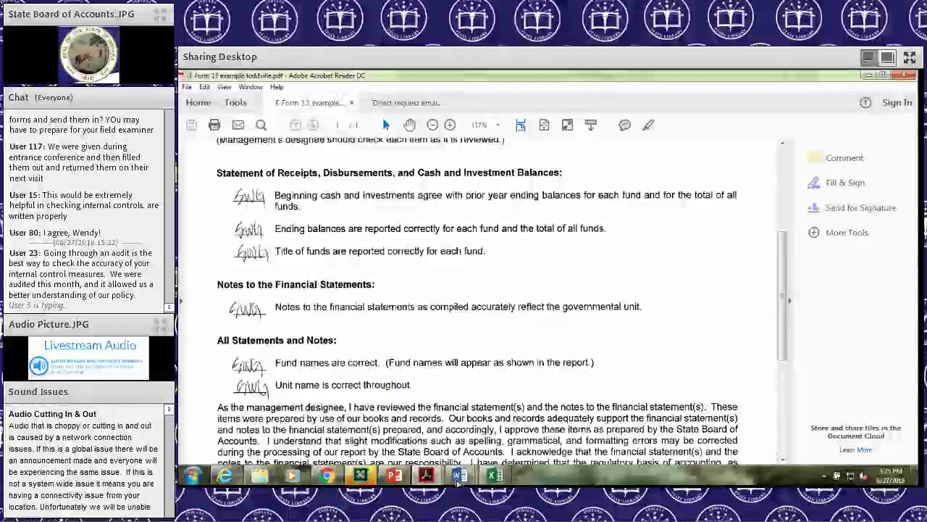
# Step: Switch to D 009_UnitEnvironmentCityTown_1601 ConfExample in Word and go back to the City/Town Council powers and duties under item 4
pyautogui.moveTo(458, 475)
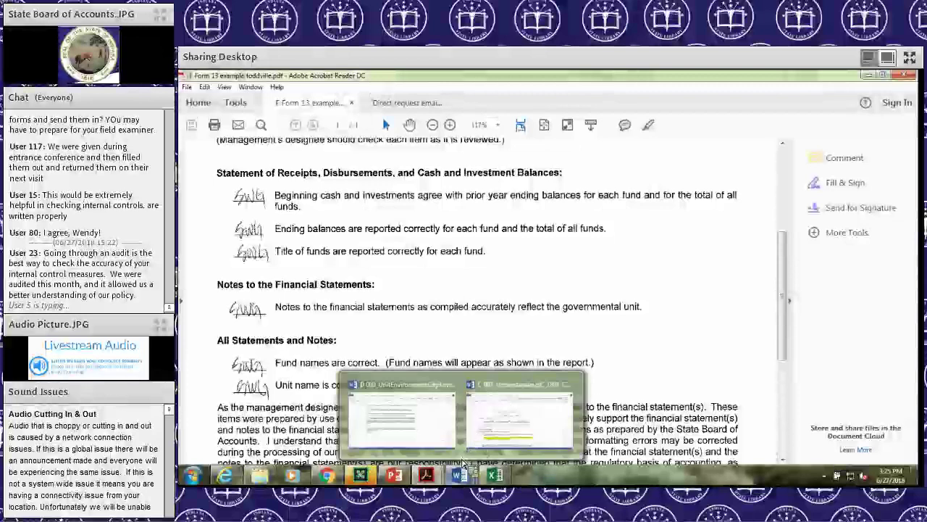
pyautogui.click(438, 442)
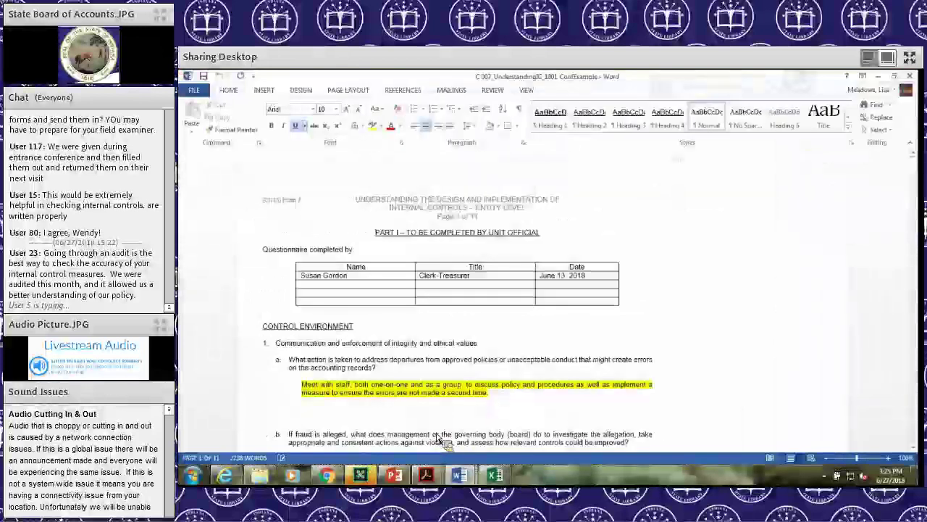
pyautogui.click(435, 375)
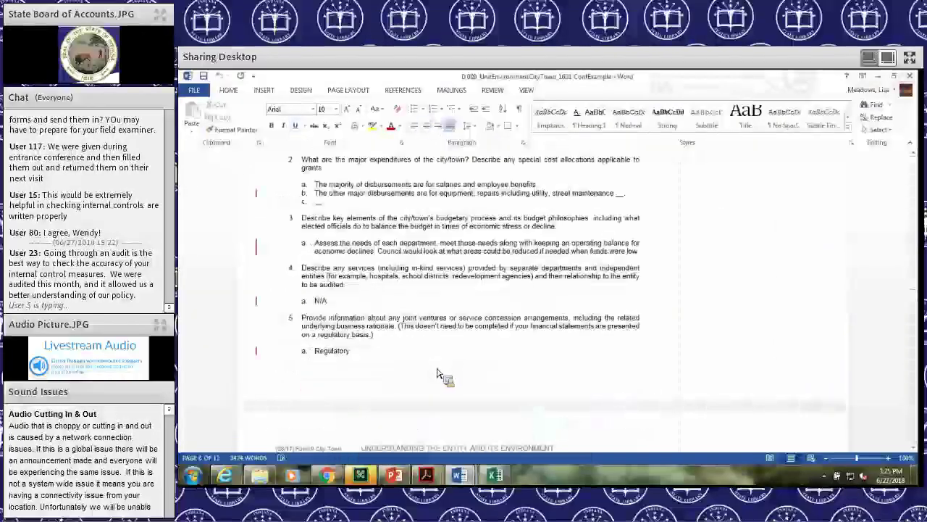
pyautogui.scroll(10, 437, 373)
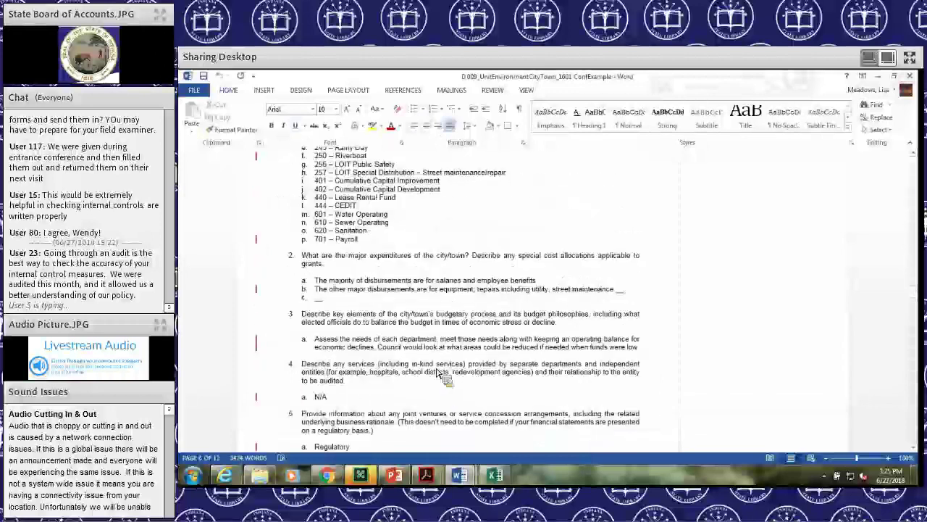
pyautogui.scroll(10, 442, 375)
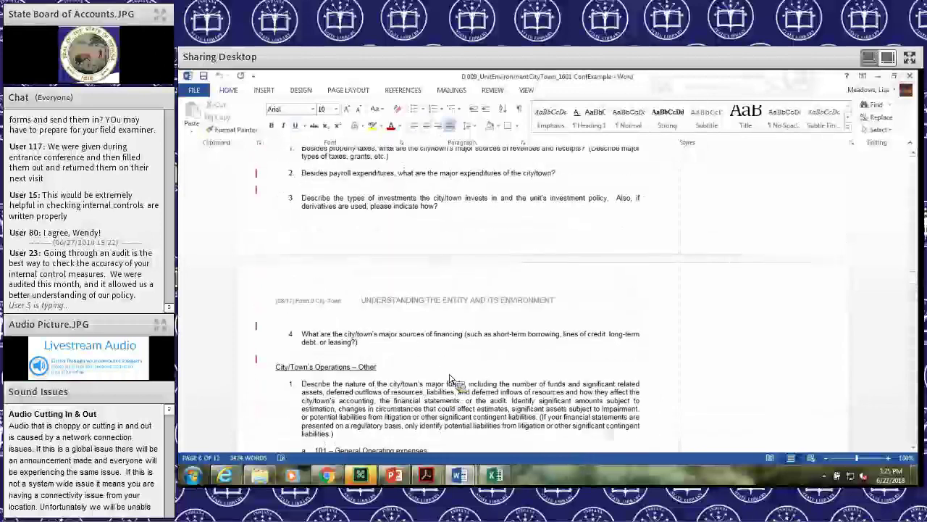
pyautogui.scroll(10, 451, 379)
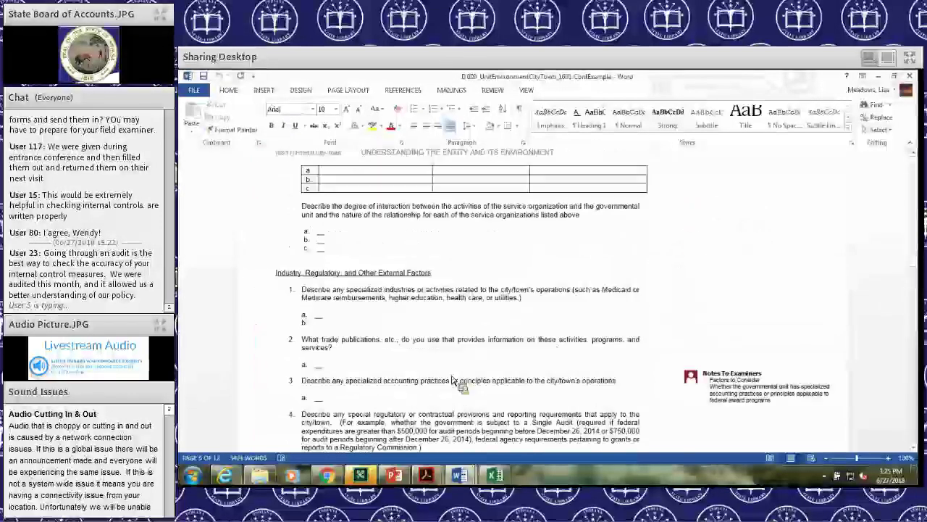
pyautogui.scroll(10, 450, 380)
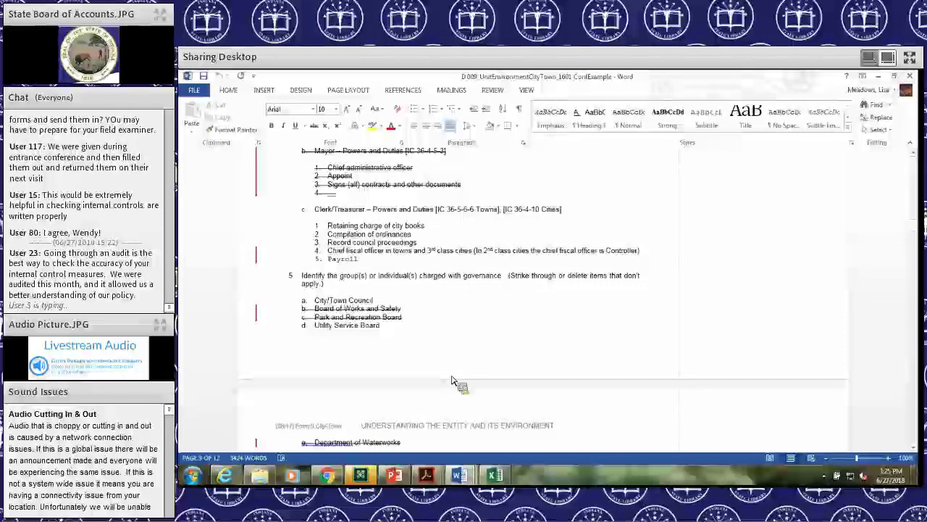
pyautogui.scroll(7, 452, 380)
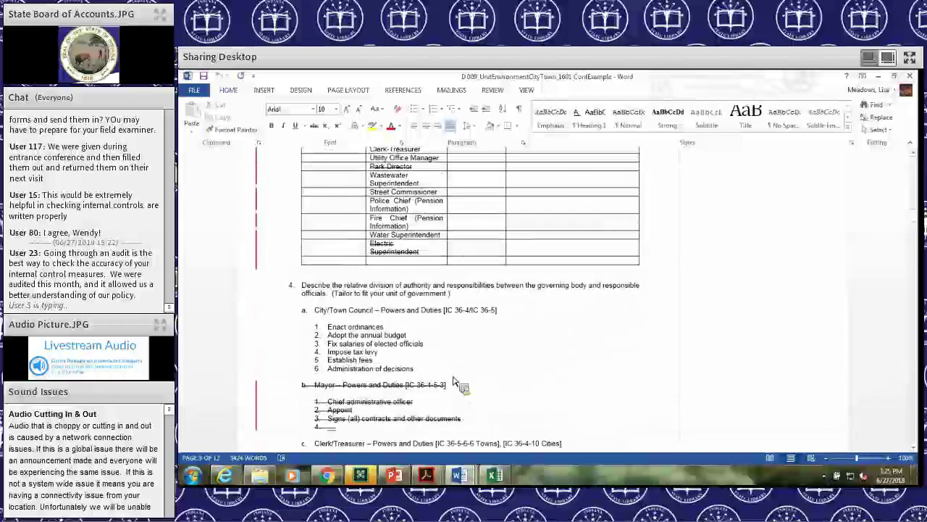
# Step: Review the entity environment questionnaire back from the principal members tables through Structure and Governance to the completed-by and General Information tables on page 1
pyautogui.scroll(6, 453, 380)
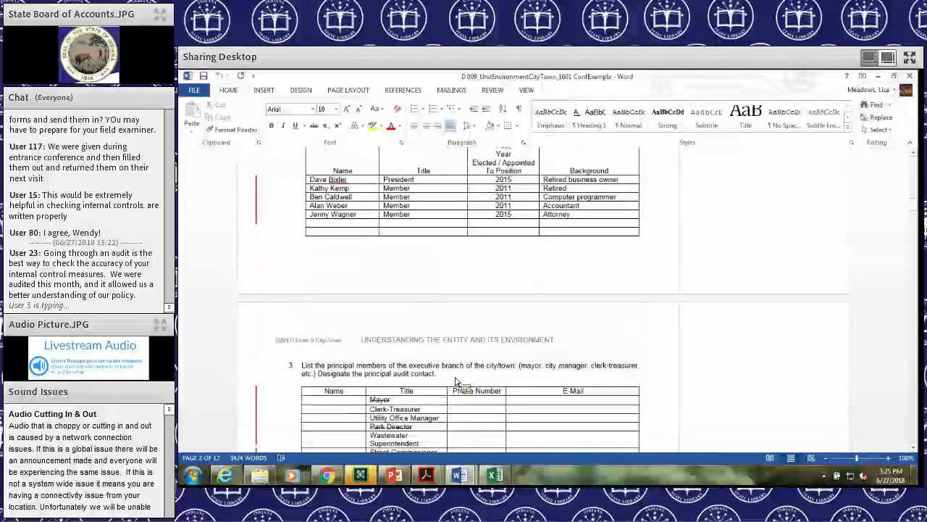
pyautogui.scroll(5, 455, 382)
pyautogui.scroll(6, 455, 381)
pyautogui.scroll(1, 455, 382)
pyautogui.scroll(8, 455, 382)
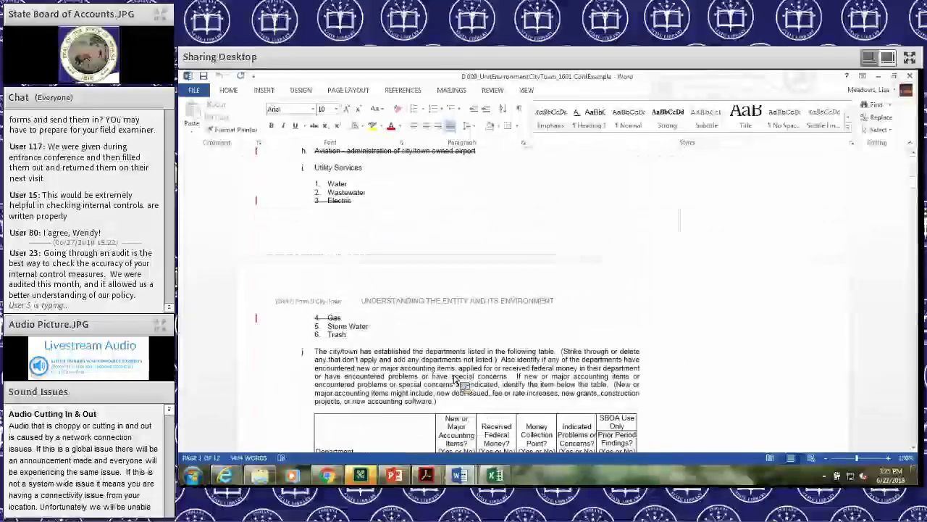
pyautogui.scroll(10, 455, 381)
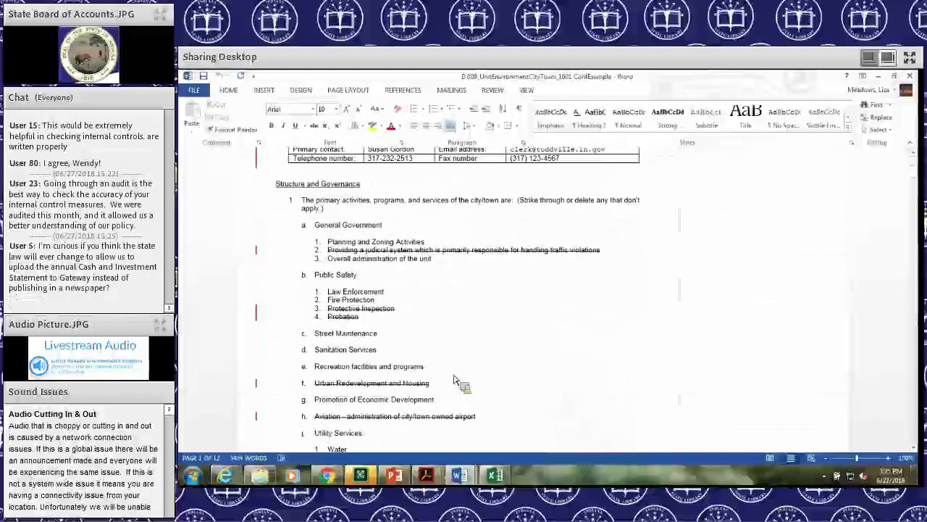
pyautogui.scroll(5, 455, 378)
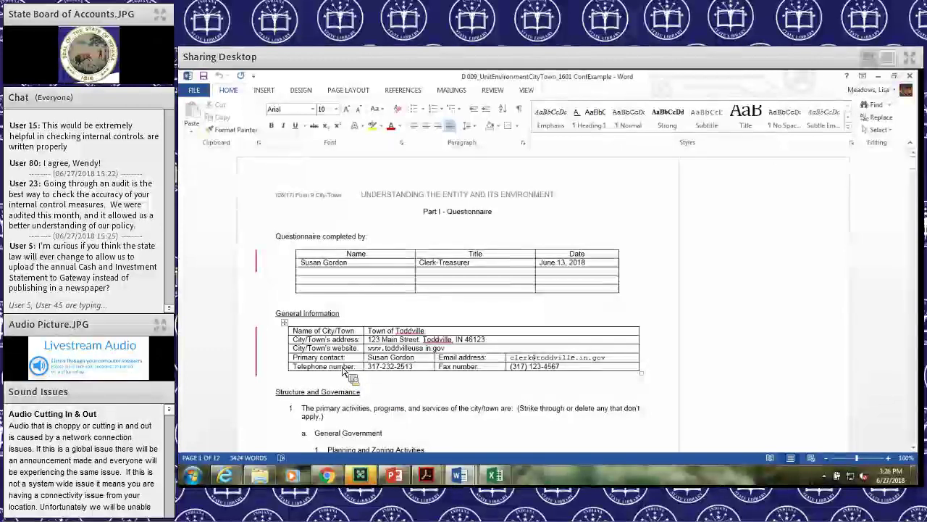
# Step: Switch to PowerPoint, open 2018 June Library Upload and CAP from the F: drive's 2018 June Library Workshop folder, and find the Corrective Action Plans slides
pyautogui.click(396, 477)
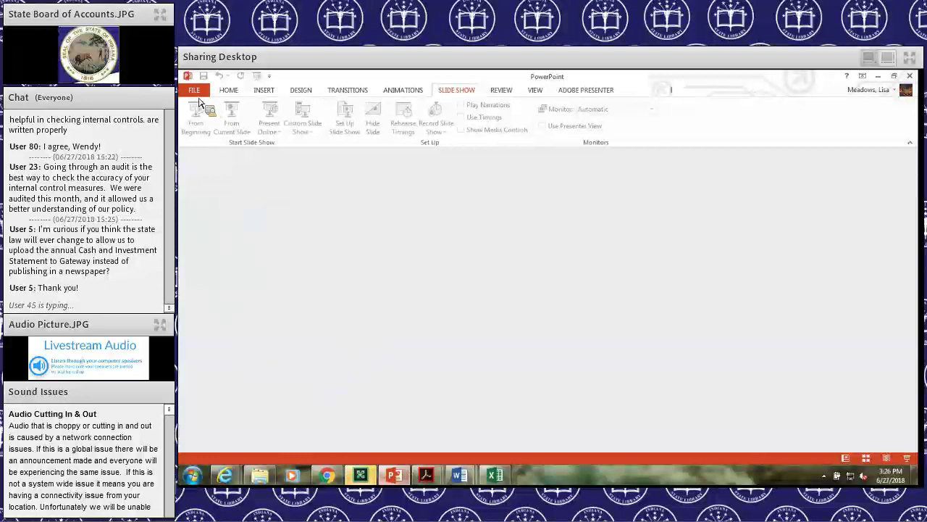
pyautogui.hotkey('ctrl', 'o')
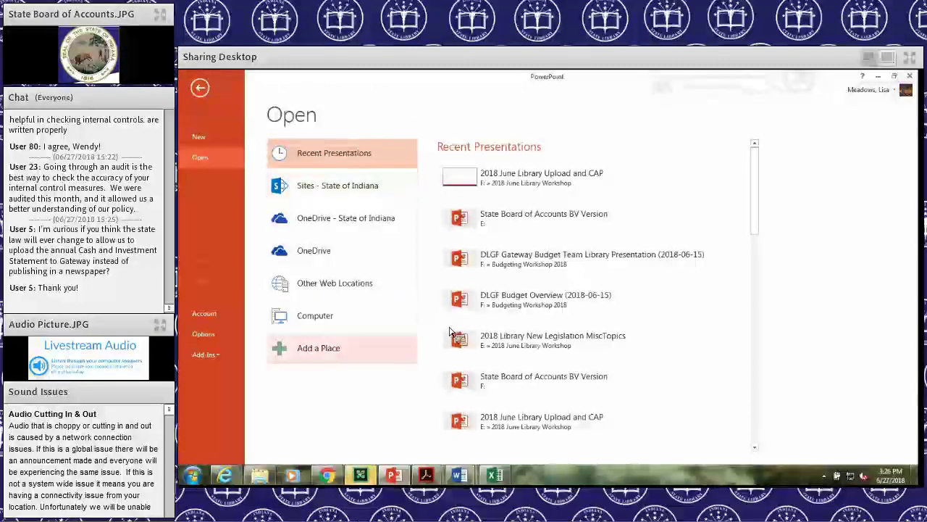
pyautogui.click(413, 317)
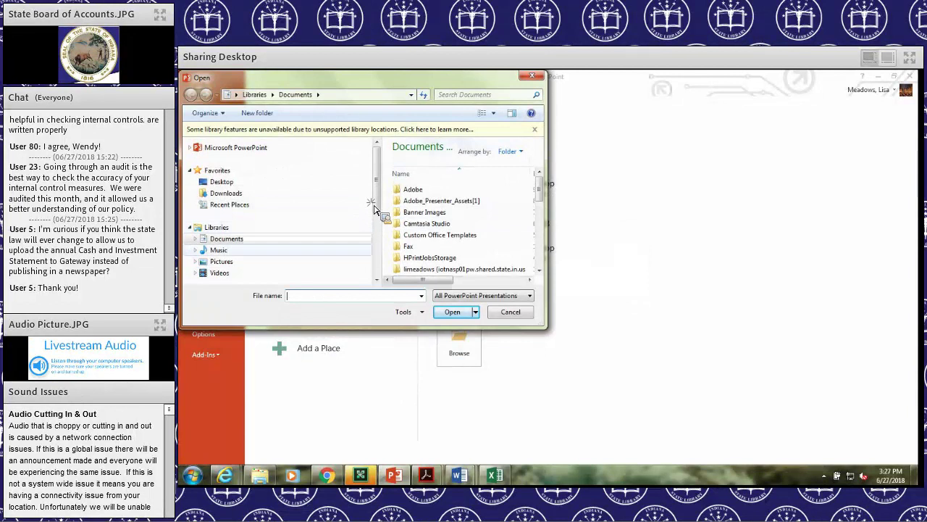
pyautogui.scroll(-1, 275, 272)
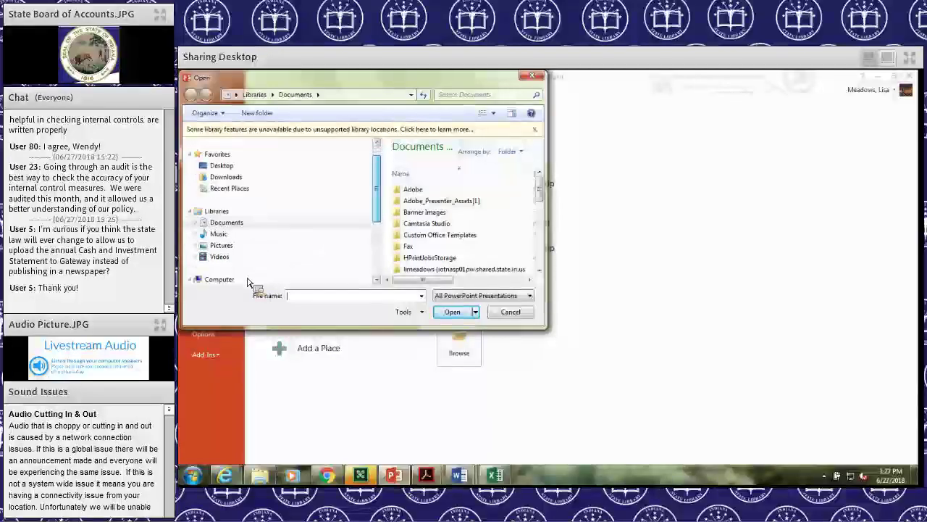
pyautogui.doubleClick(423, 145)
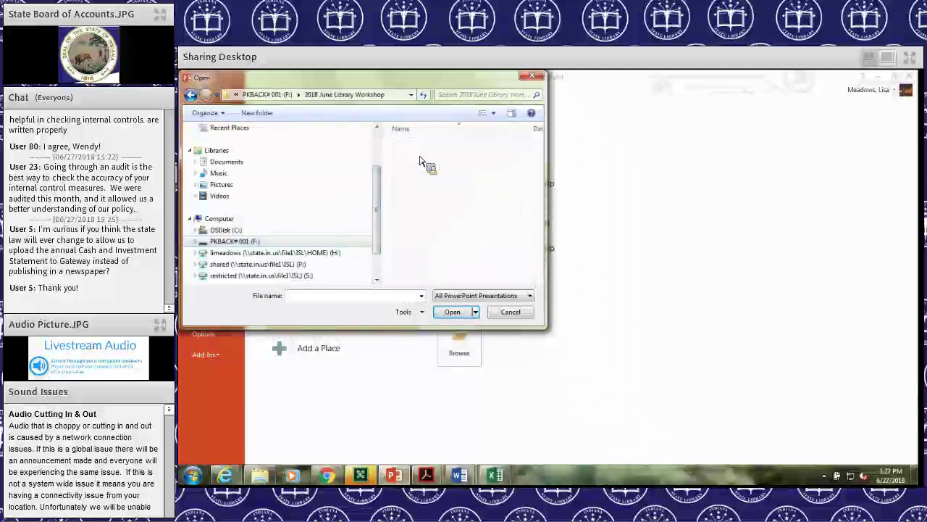
pyautogui.doubleClick(421, 156)
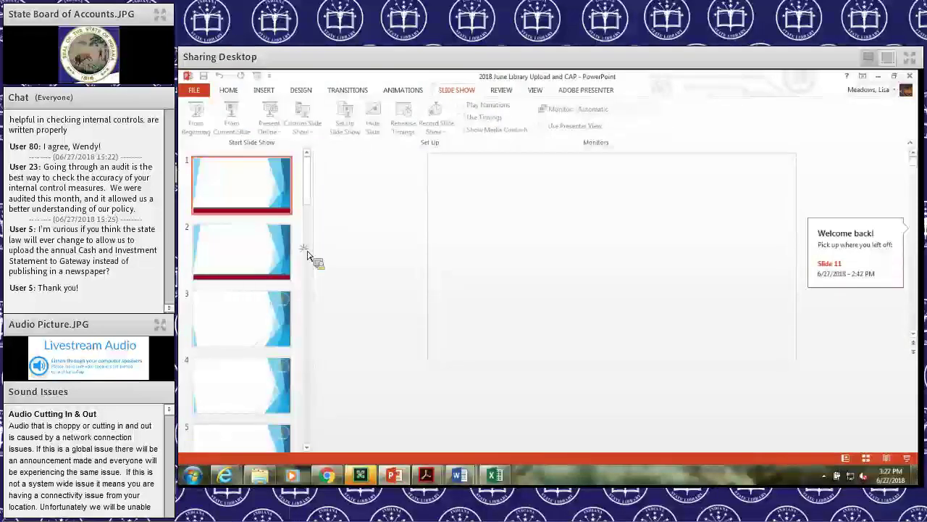
pyautogui.scroll(-10, 268, 217)
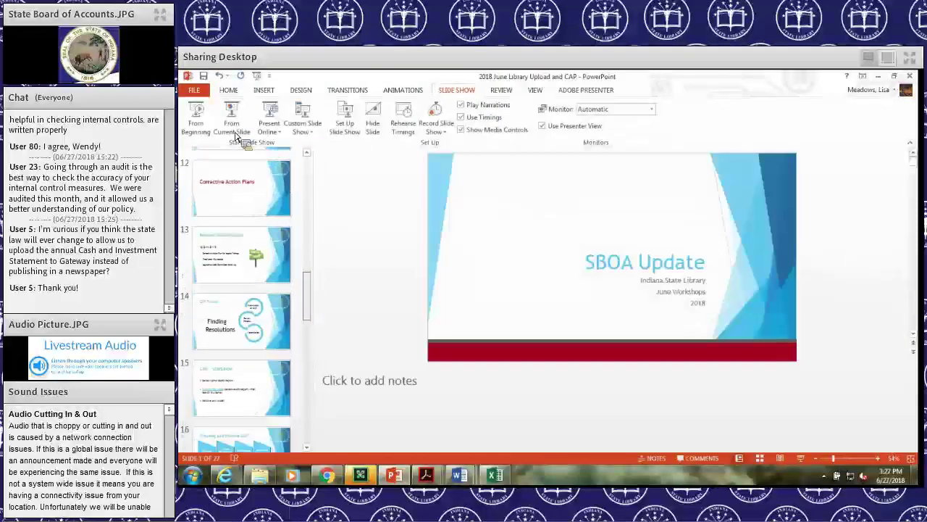